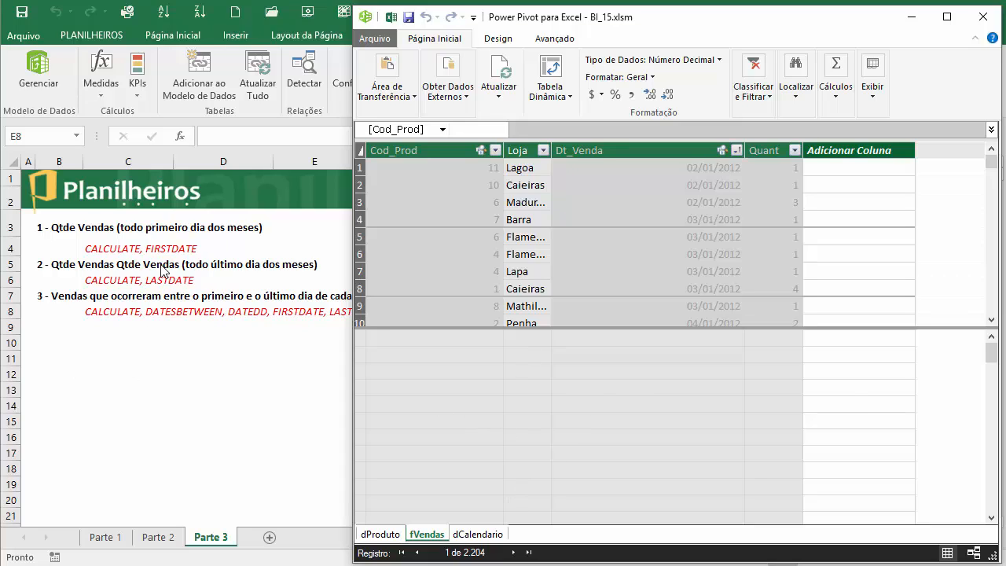
pyautogui.click(459, 388)
pyautogui.click(662, 355)
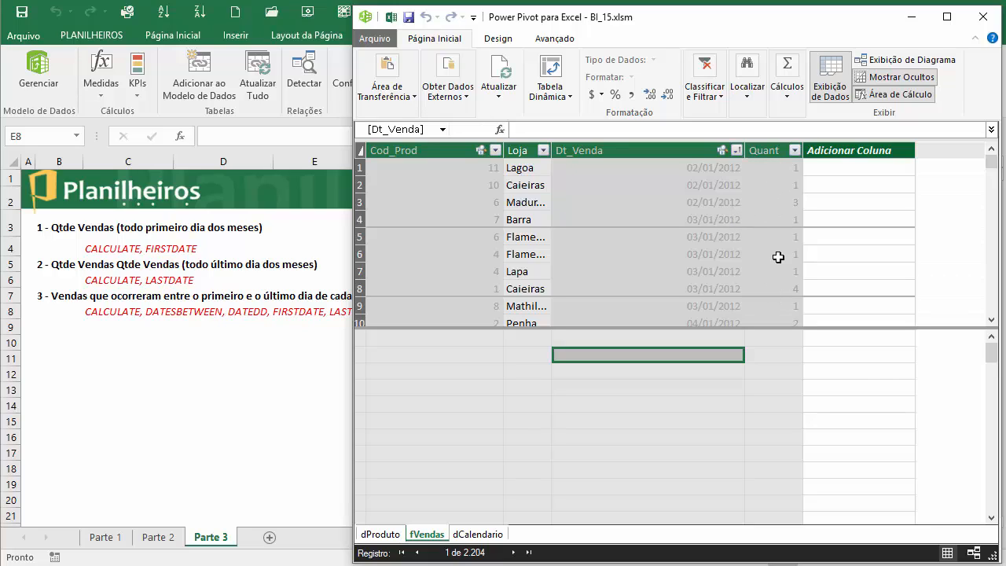
pyautogui.click(359, 202)
pyautogui.click(360, 219)
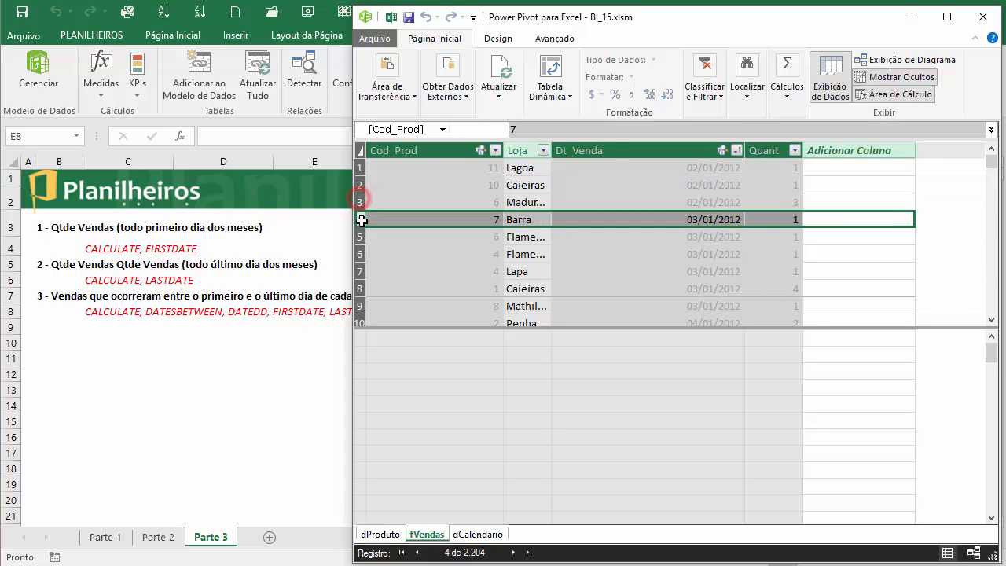
pyautogui.click(360, 254)
pyautogui.click(364, 202)
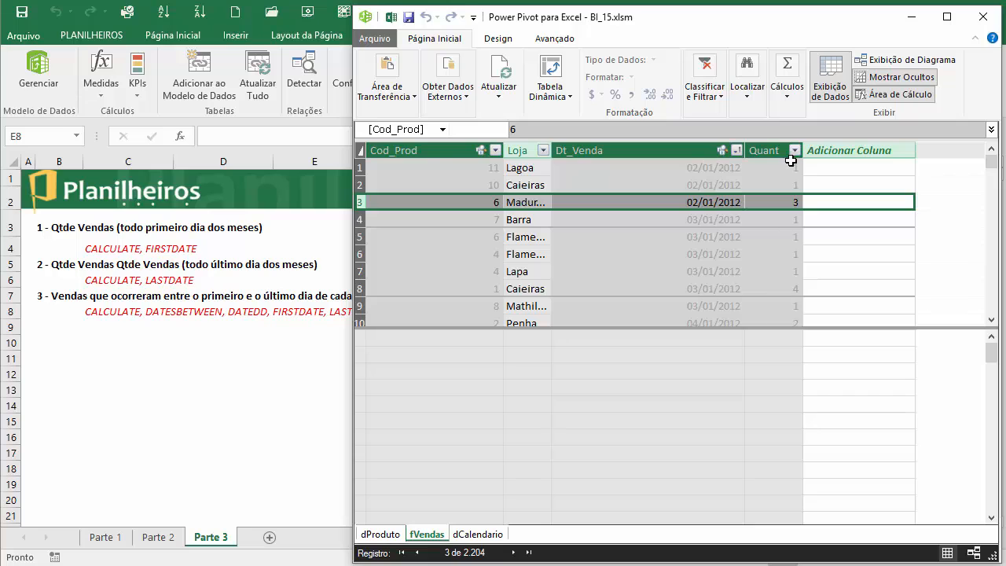
# - Create the measure Qtde Vendas:=SUM(fVendas[Quant]) in the calculation area beneath the Cod_Prod column of fVendas
pyautogui.click(446, 358)
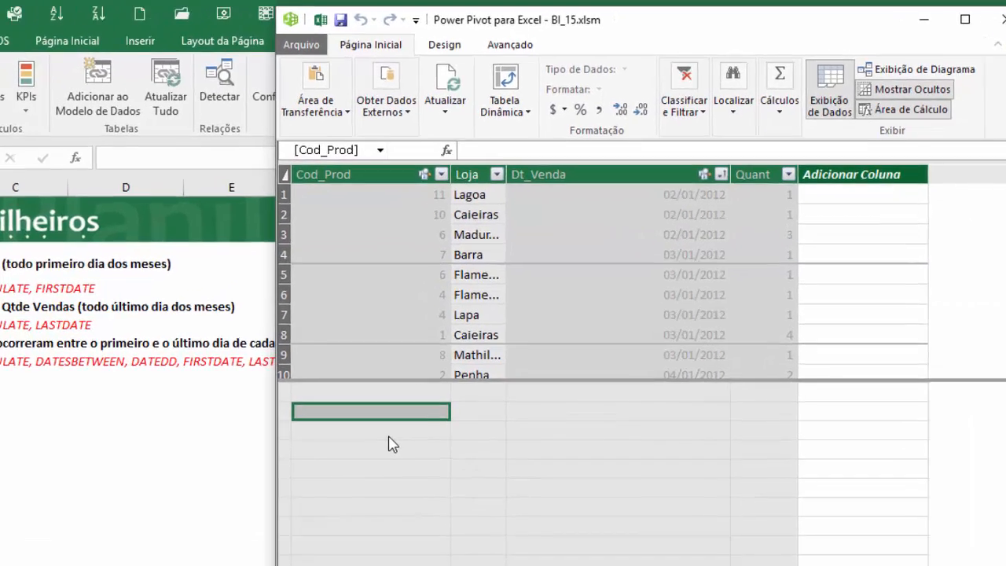
pyautogui.write('Qtde')
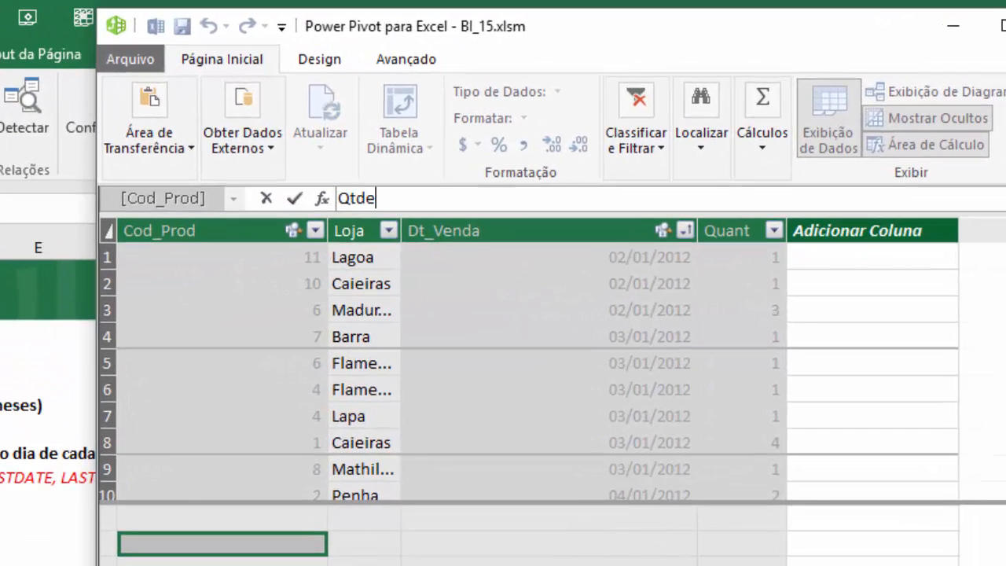
pyautogui.write(' Vendas:=')
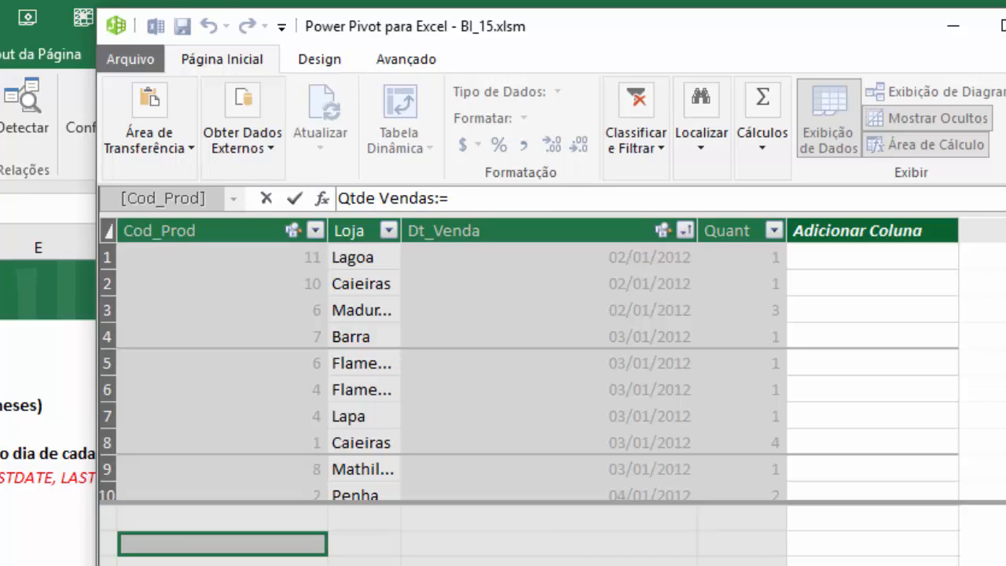
pyautogui.write('sum')
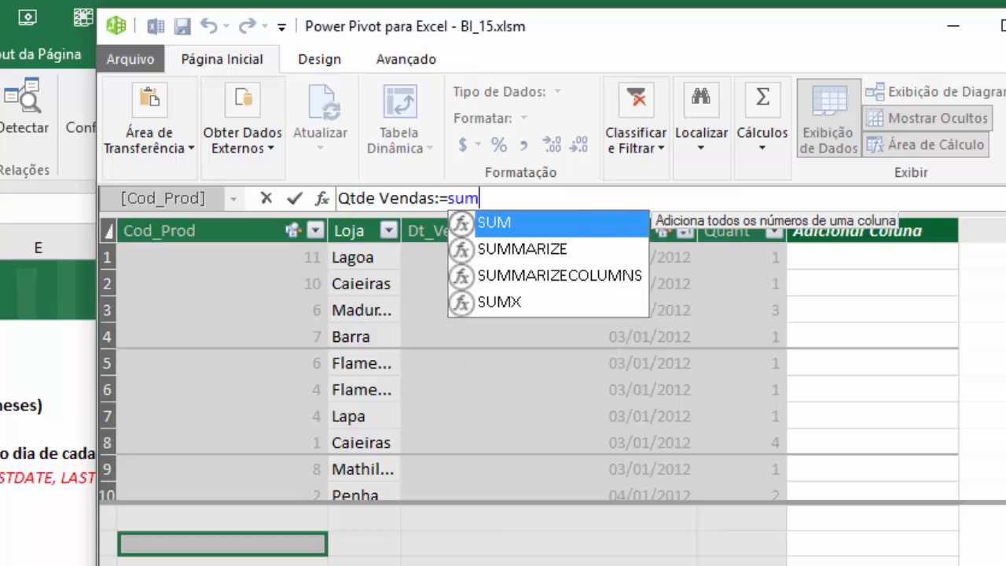
pyautogui.write('(fv')
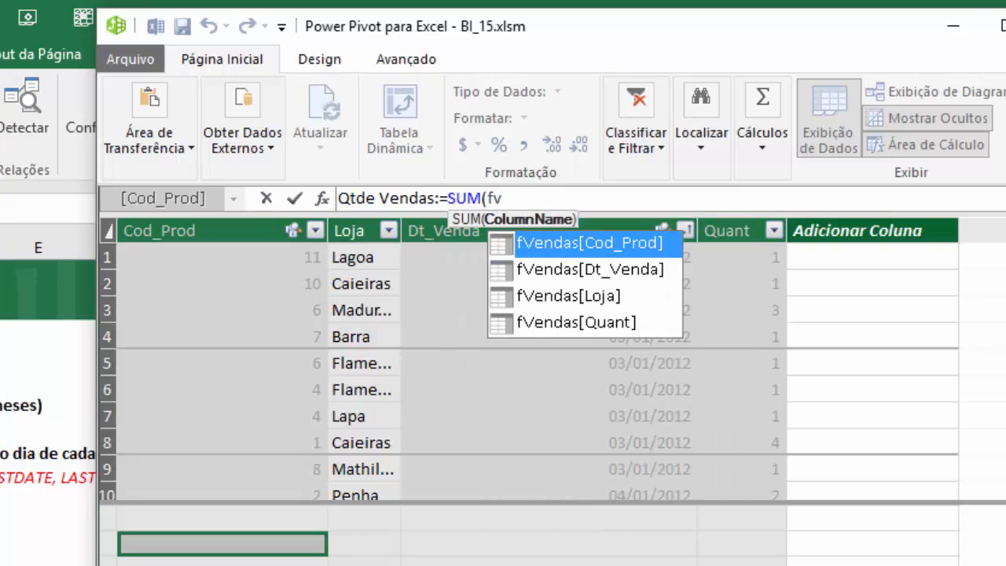
pyautogui.press('Down')
pyautogui.press('Down')
pyautogui.press('Down')
pyautogui.press('Tab')
pyautogui.write(')')
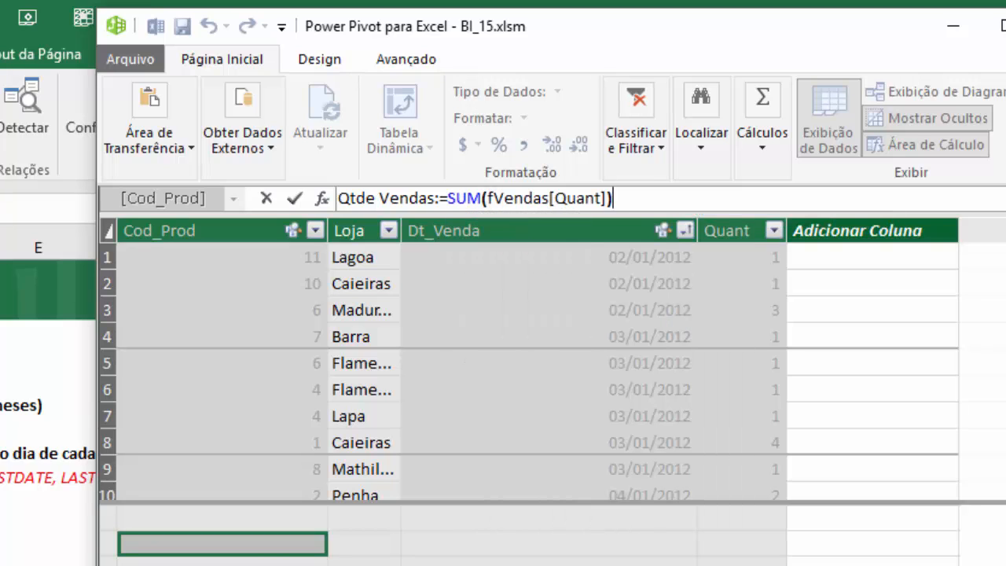
pyautogui.press('Return')
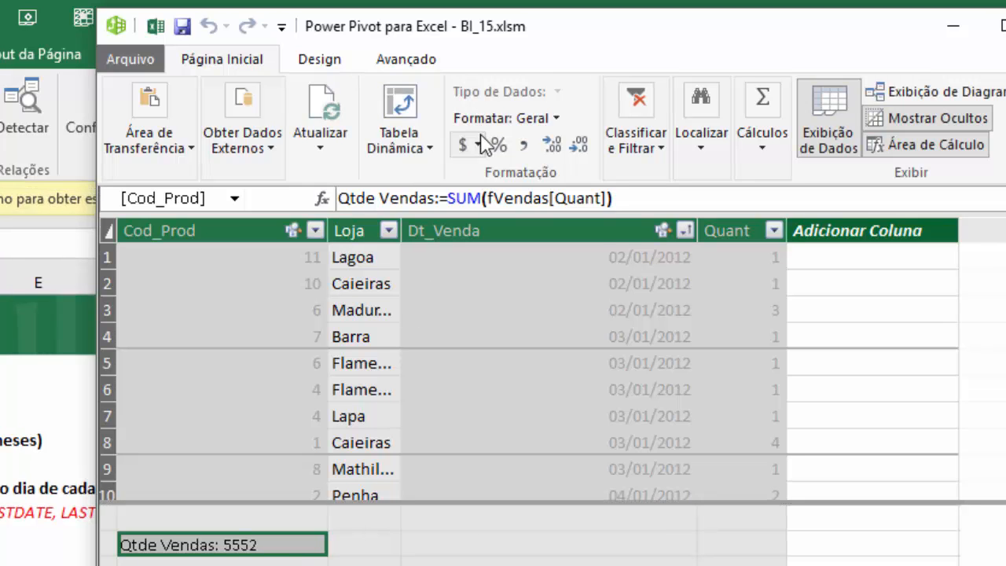
# - Format the Qtde Vendas measure as a whole number (Número Inteiro) with a thousands separator
pyautogui.click(532, 120)
pyautogui.click(548, 207)
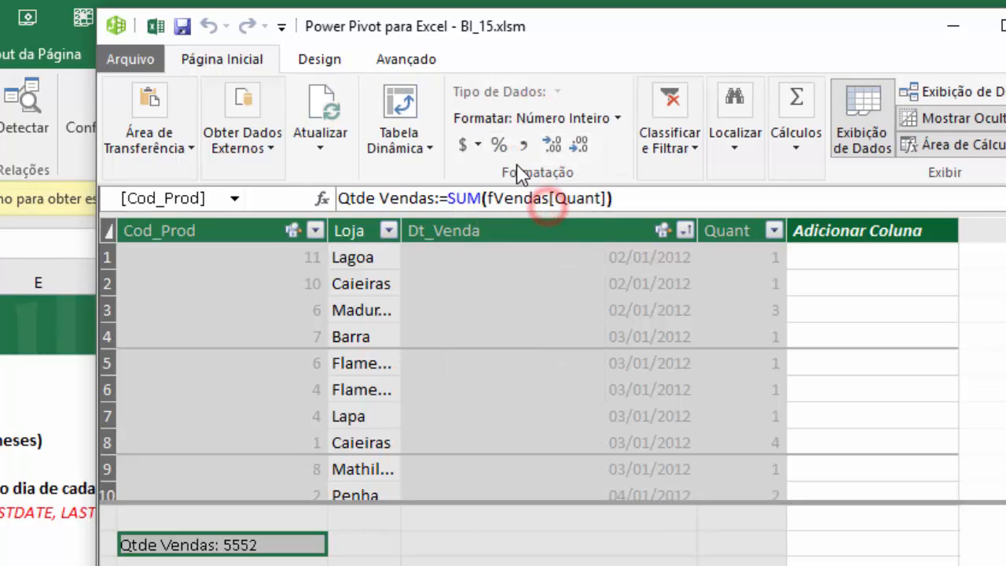
pyautogui.click(523, 141)
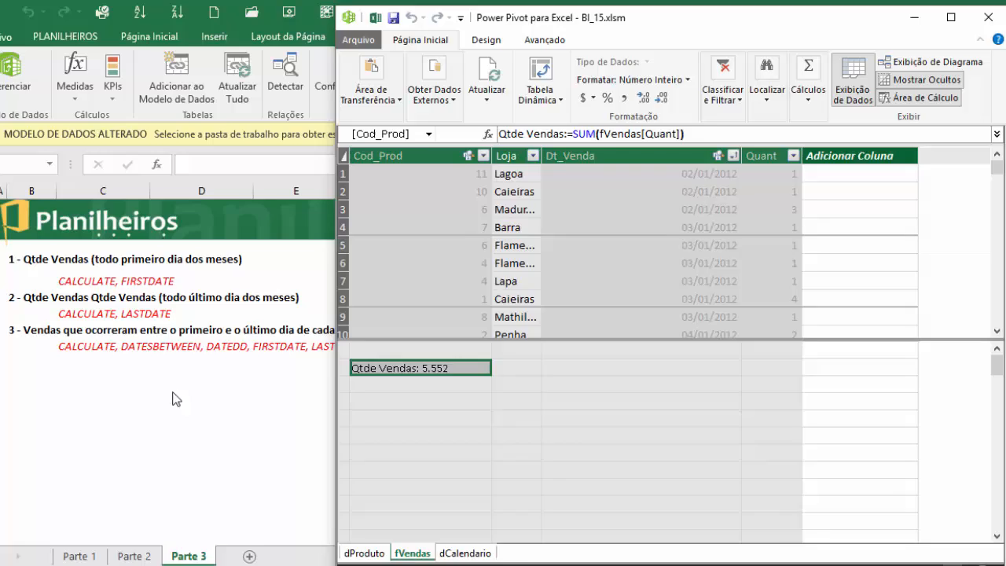
# - Insert a PivotTable from the data model at cell F4 of the existing Parte 3 sheet, and widen column E
pyautogui.click(173, 392)
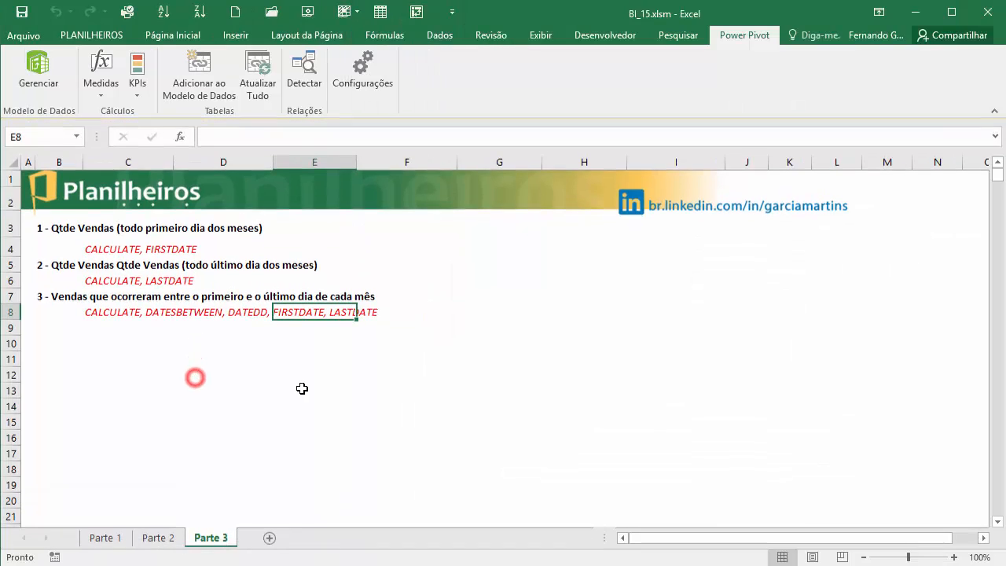
pyautogui.click(53, 88)
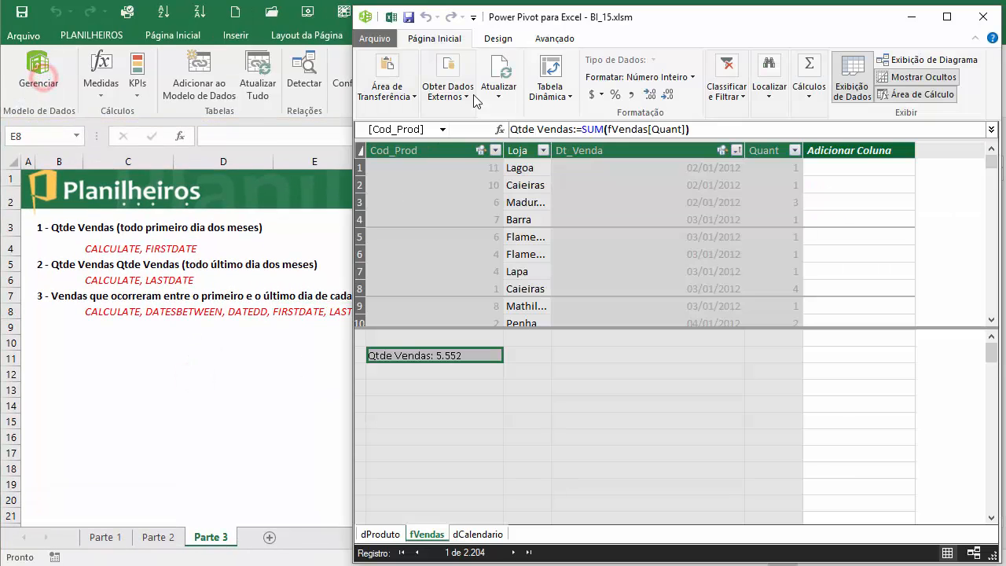
pyautogui.click(562, 60)
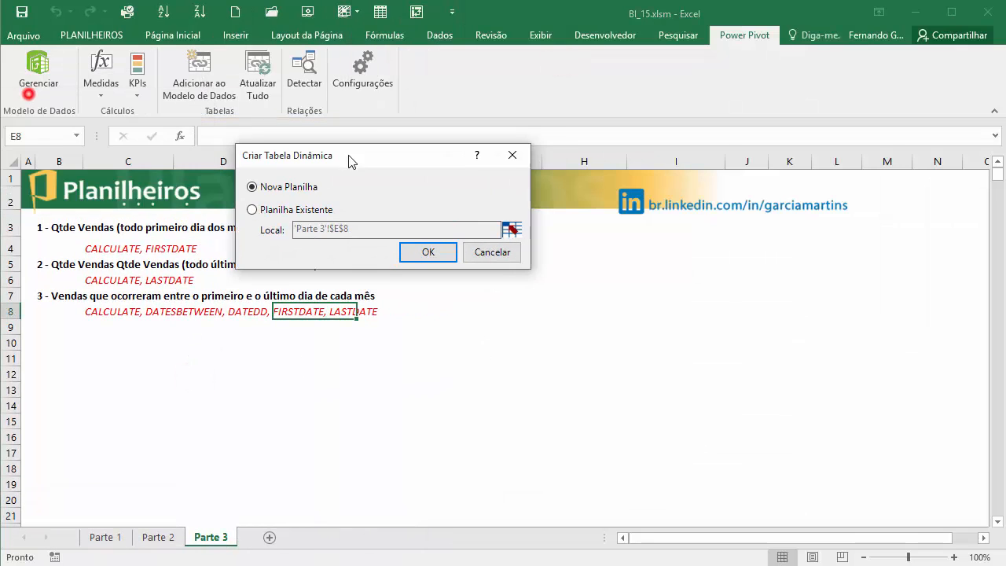
pyautogui.click(254, 207)
pyautogui.click(514, 227)
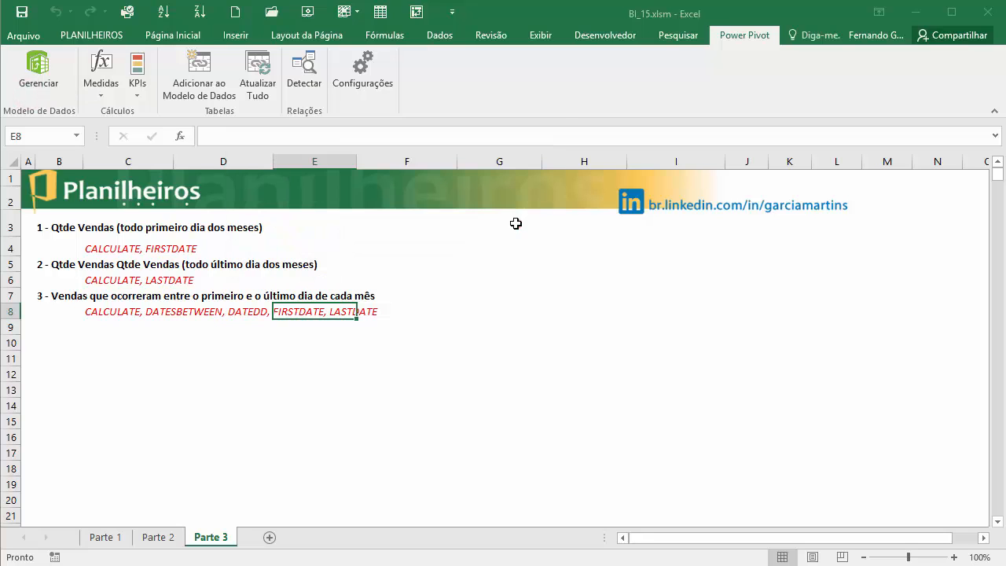
pyautogui.click(402, 226)
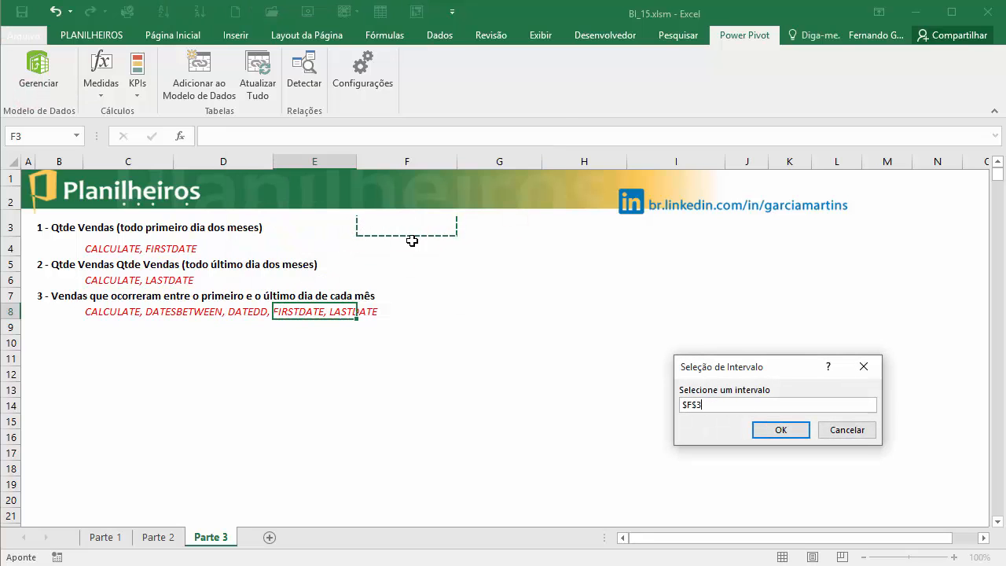
pyautogui.click(414, 247)
pyautogui.click(778, 431)
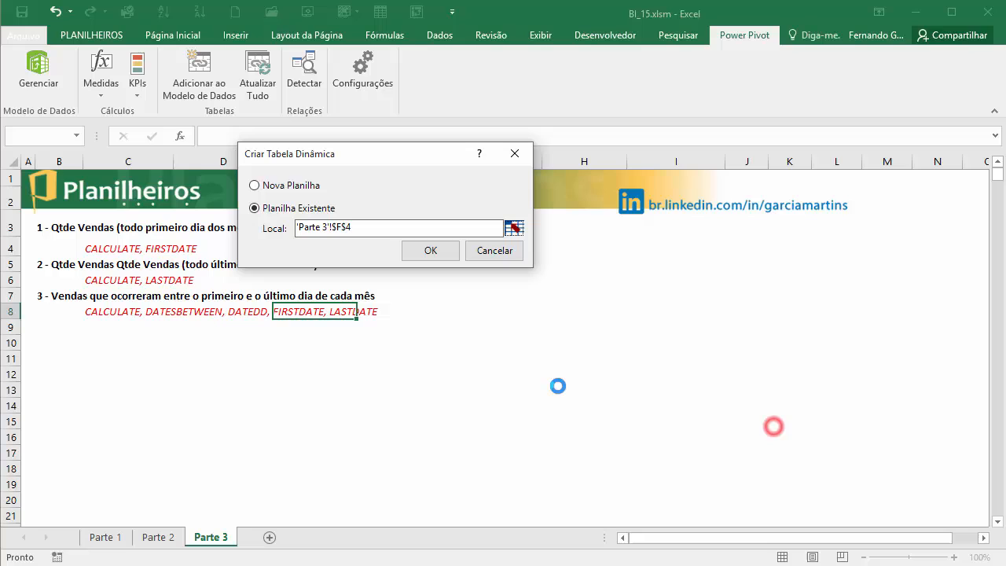
pyautogui.click(434, 249)
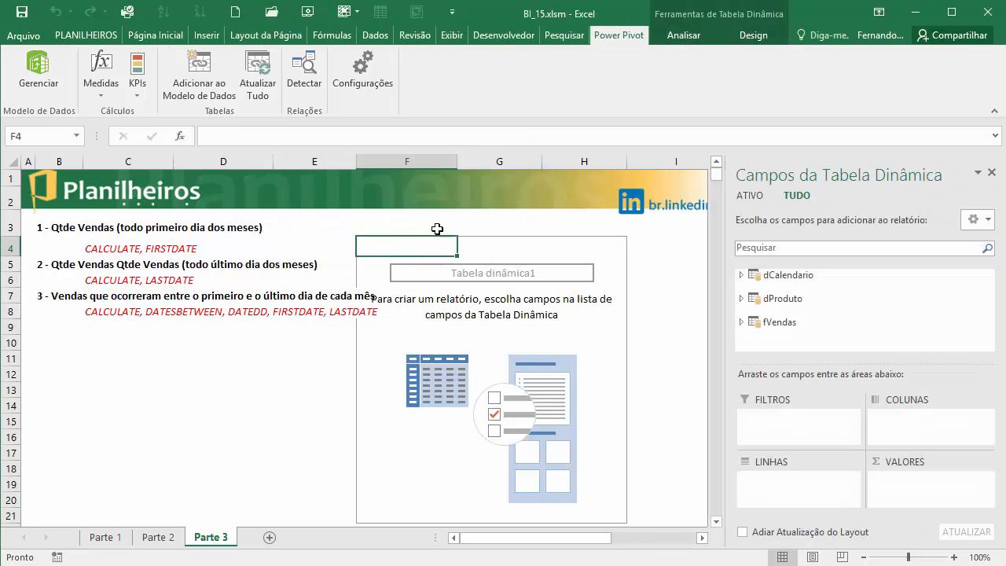
pyautogui.moveTo(357, 162); pyautogui.dragTo(385, 162)
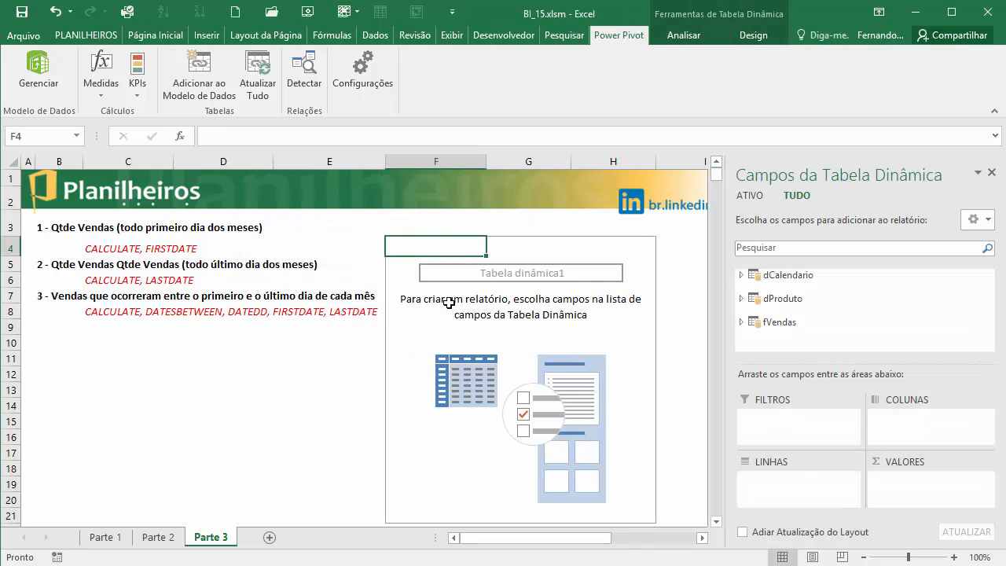
# - Add Qtde Vendas to the PivotTable values, with AnoNum and then MesNome from dCalendario as row fields
pyautogui.click(741, 322)
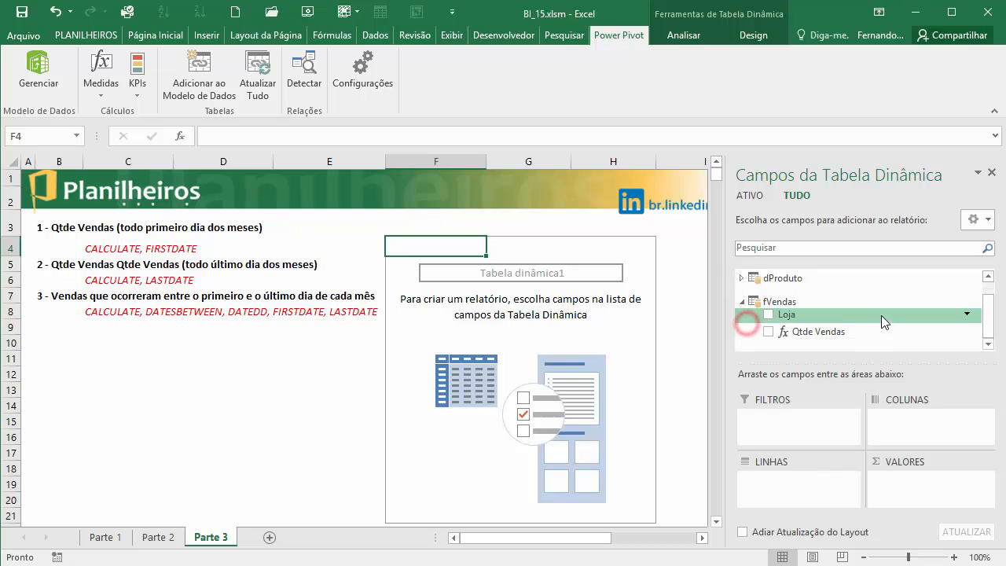
pyautogui.moveTo(797, 331); pyautogui.dragTo(936, 481)
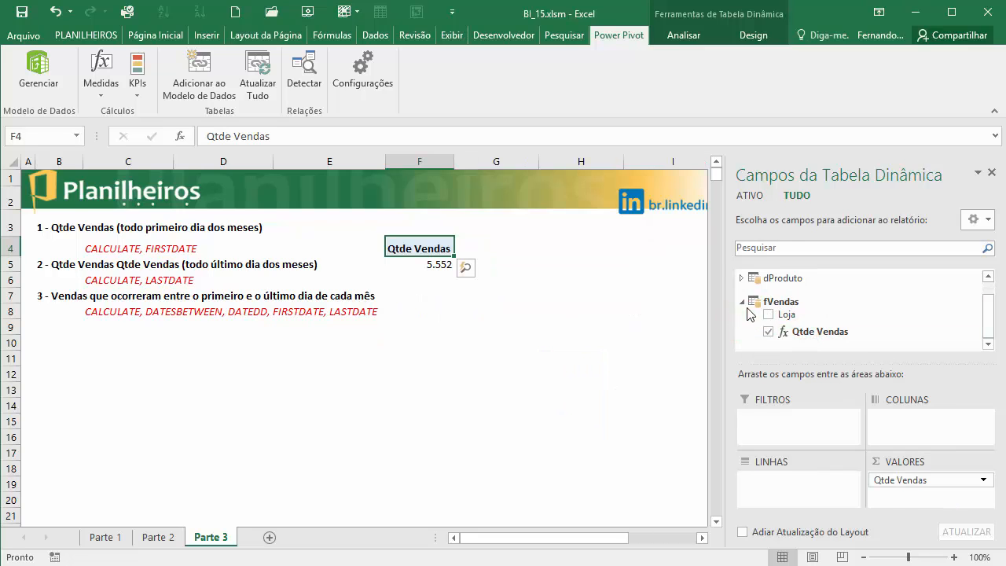
pyautogui.click(742, 277)
pyautogui.scroll(1, 743, 289)
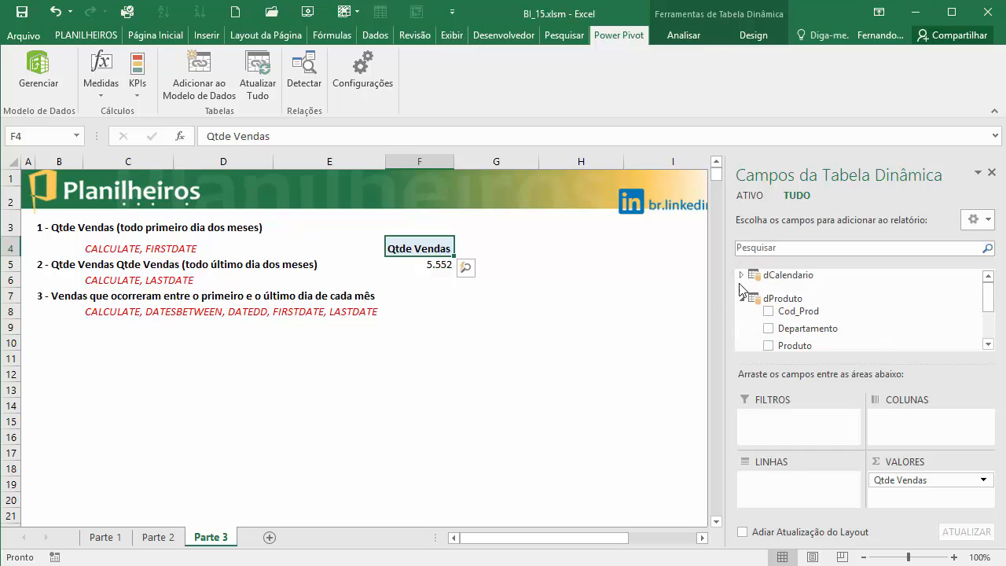
pyautogui.click(741, 275)
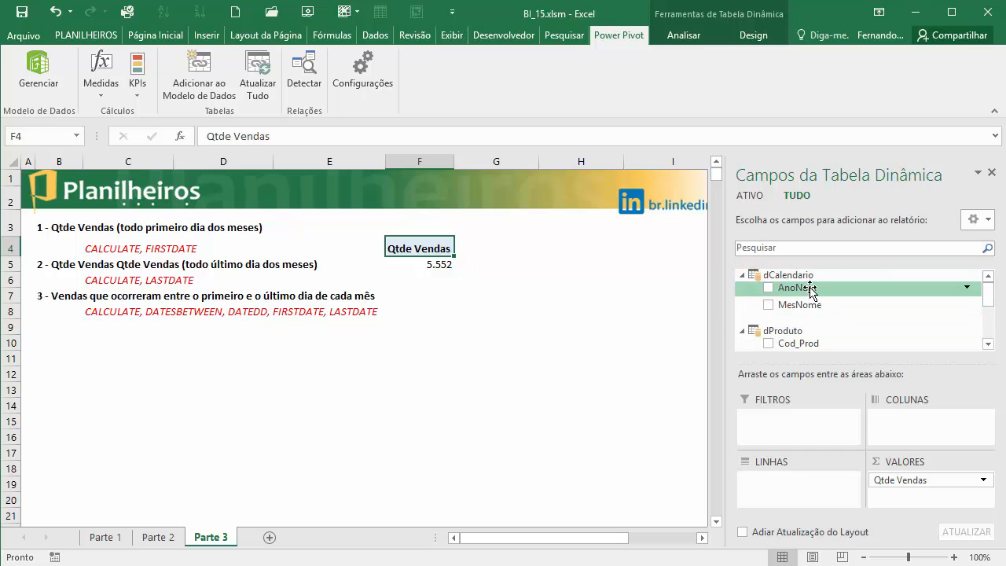
pyautogui.moveTo(809, 291); pyautogui.dragTo(770, 482)
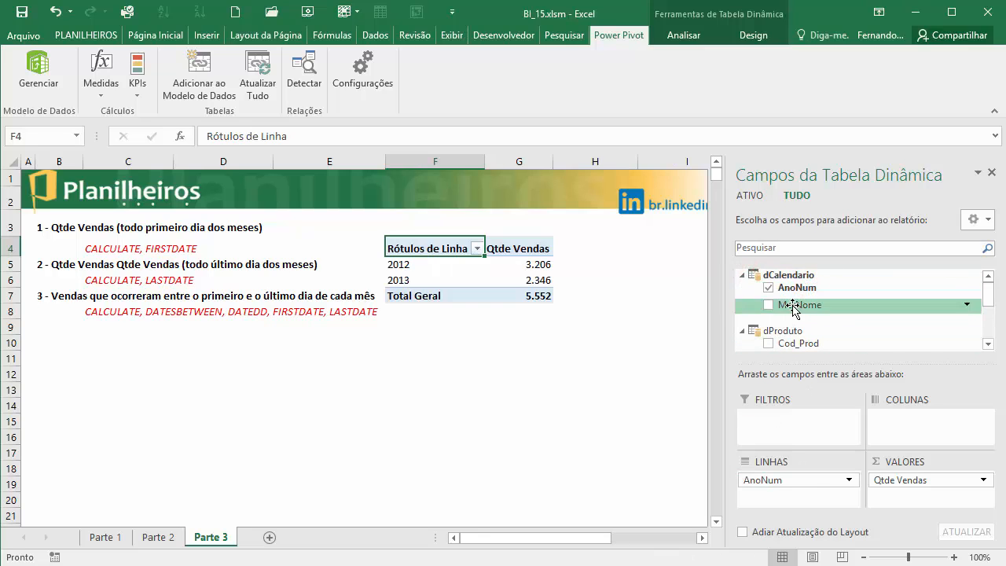
pyautogui.moveTo(791, 307); pyautogui.dragTo(798, 497)
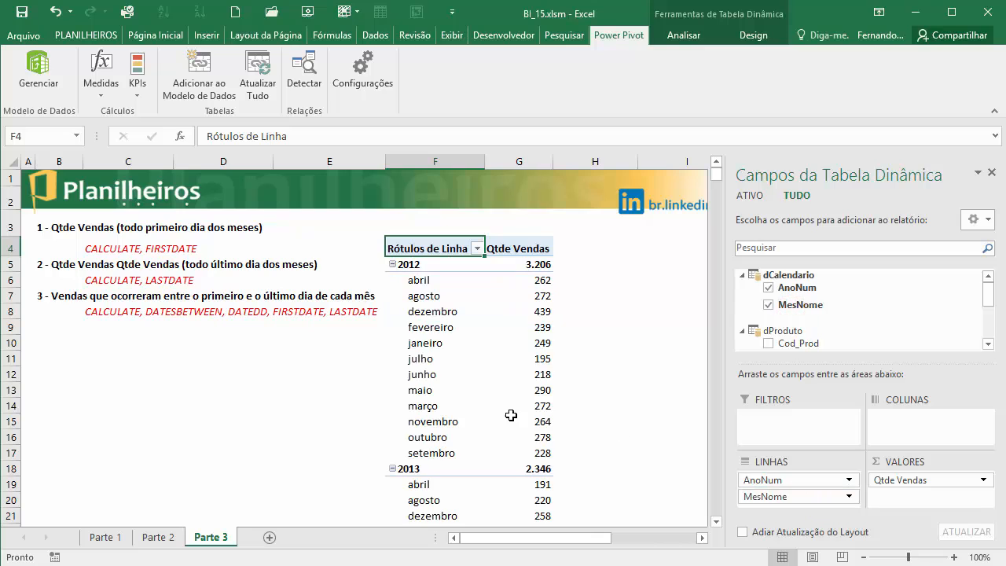
# - Sort the MesNome row labels of the PivotTable from A to Z
pyautogui.click(428, 282)
pyautogui.rightClick(429, 281)
pyautogui.click(476, 350)
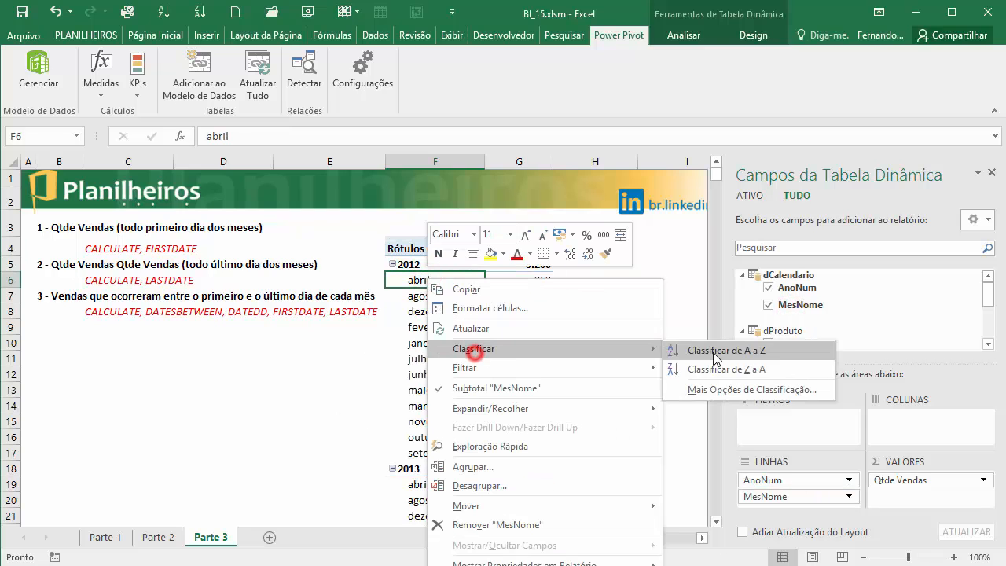
pyautogui.click(716, 355)
pyautogui.click(598, 326)
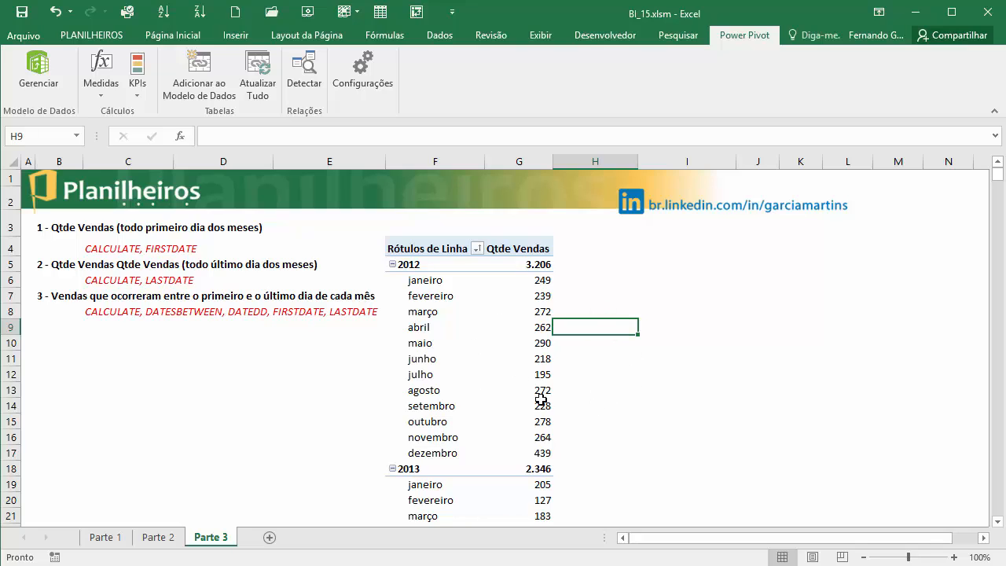
# - Examine the 2012 monthly Qtde Vendas values and the functions listed for the first exercise
pyautogui.click(536, 280)
pyautogui.click(535, 292)
pyautogui.click(538, 321)
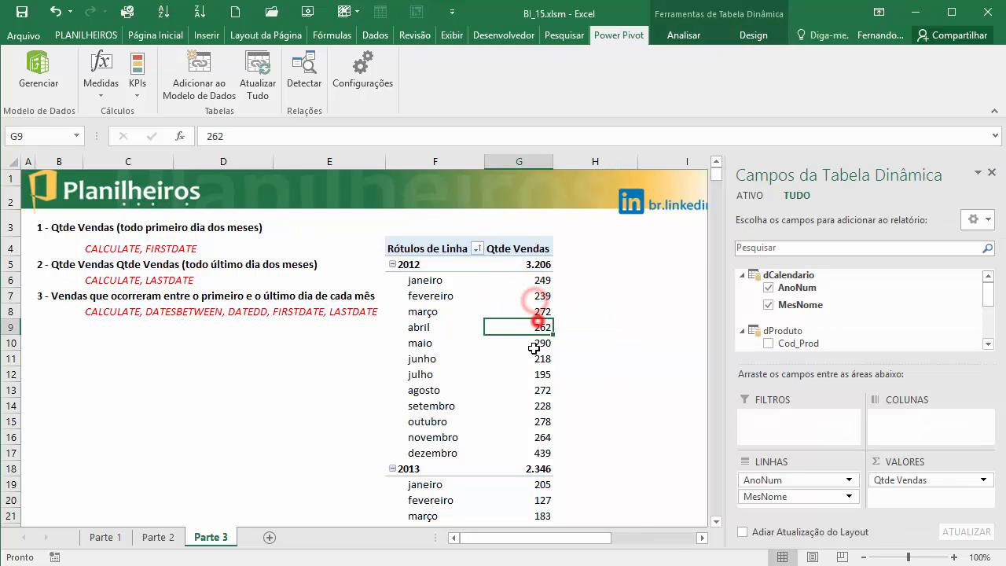
pyautogui.click(533, 368)
pyautogui.click(531, 285)
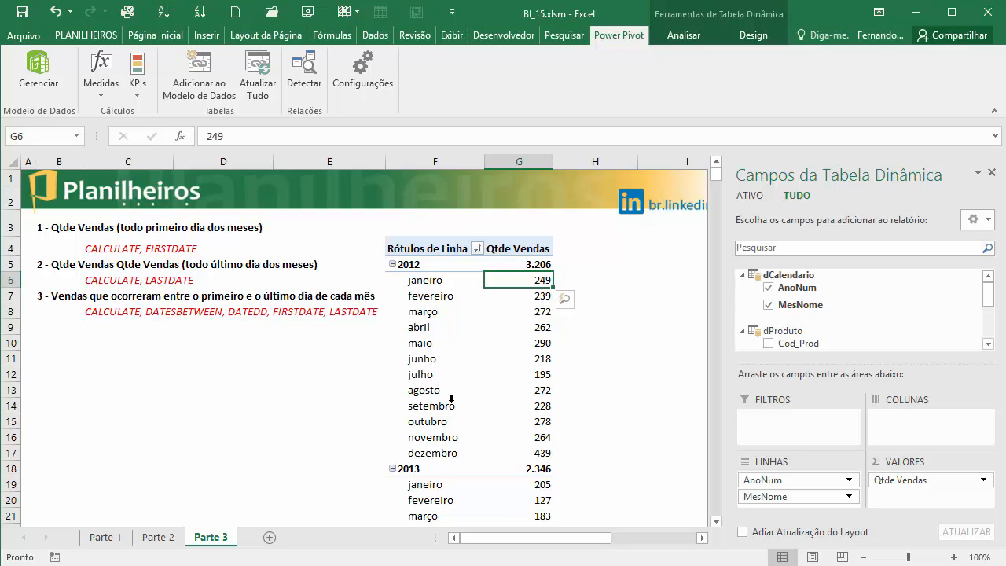
pyautogui.click(128, 249)
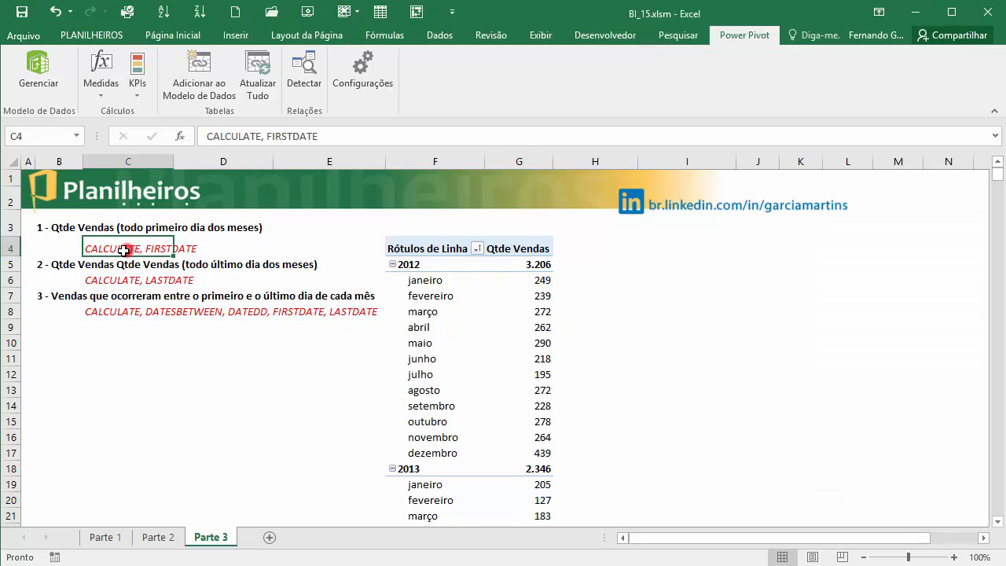
pyautogui.click(189, 248)
pyautogui.click(157, 248)
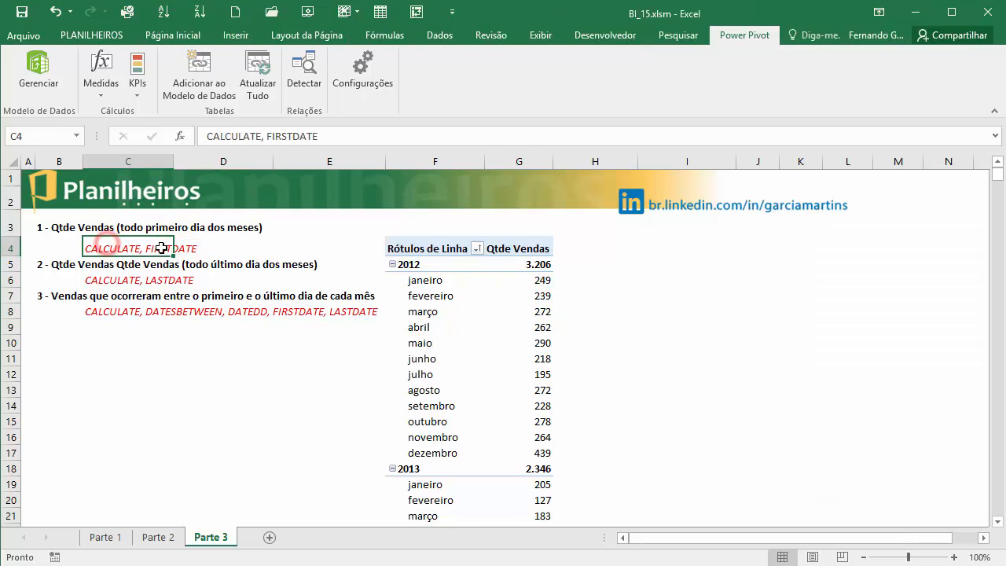
# - Create a new measure in the fVendas table and name it Qtde Vendas Dia 01 do mês
pyautogui.click(101, 83)
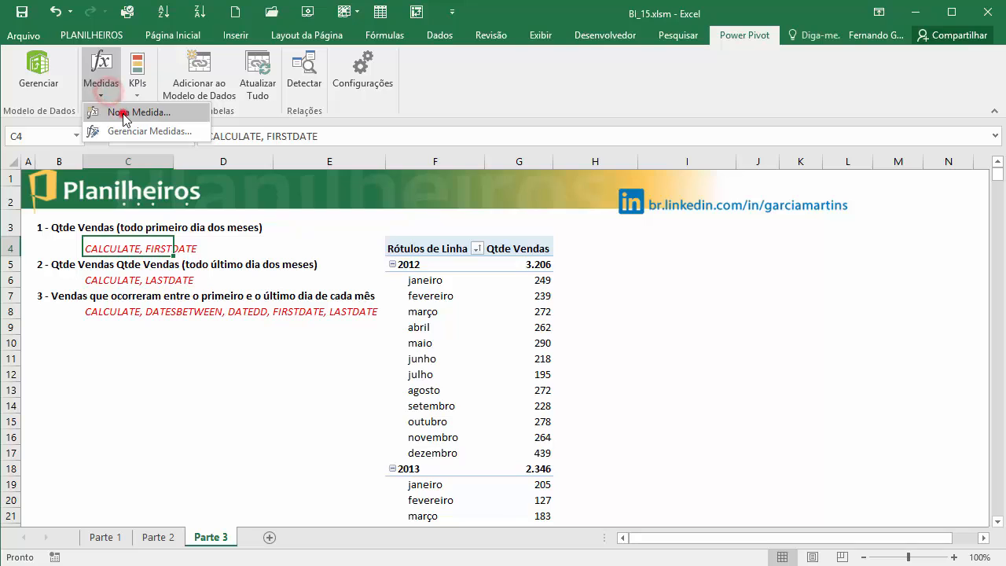
pyautogui.click(110, 108)
pyautogui.click(417, 153)
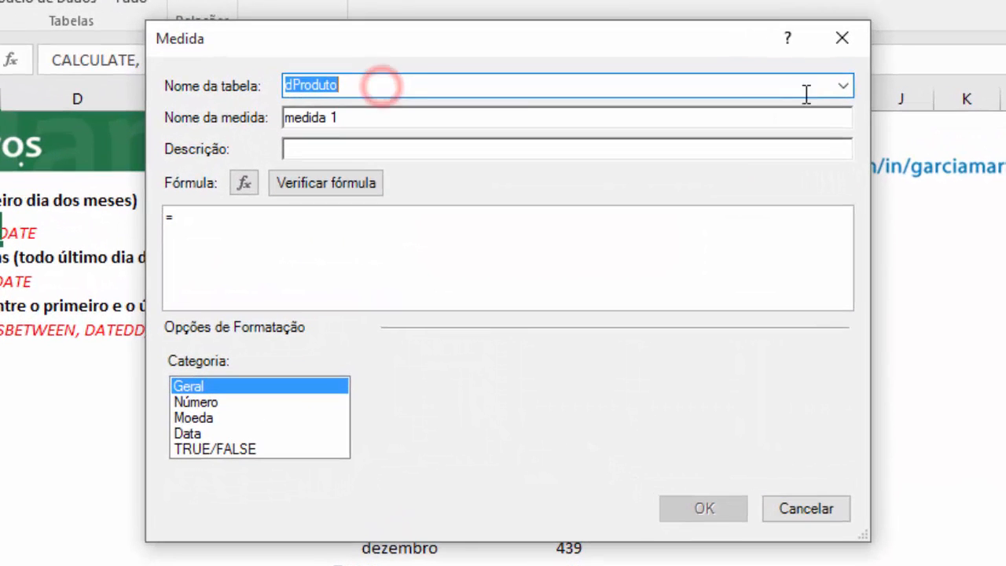
pyautogui.click(717, 152)
pyautogui.click(843, 85)
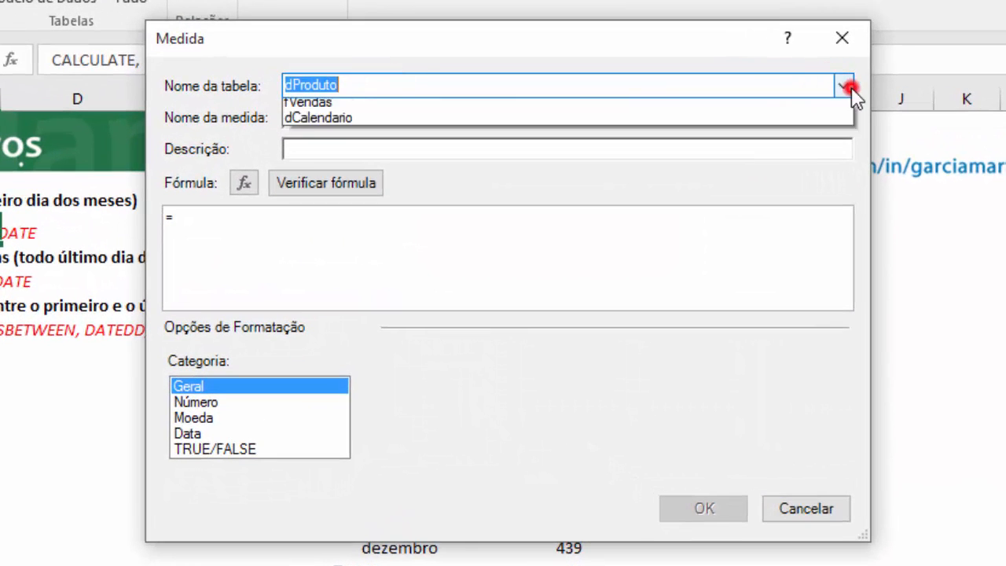
pyautogui.click(483, 123)
pyautogui.click(348, 100)
pyautogui.moveTo(380, 116); pyautogui.dragTo(79, 100)
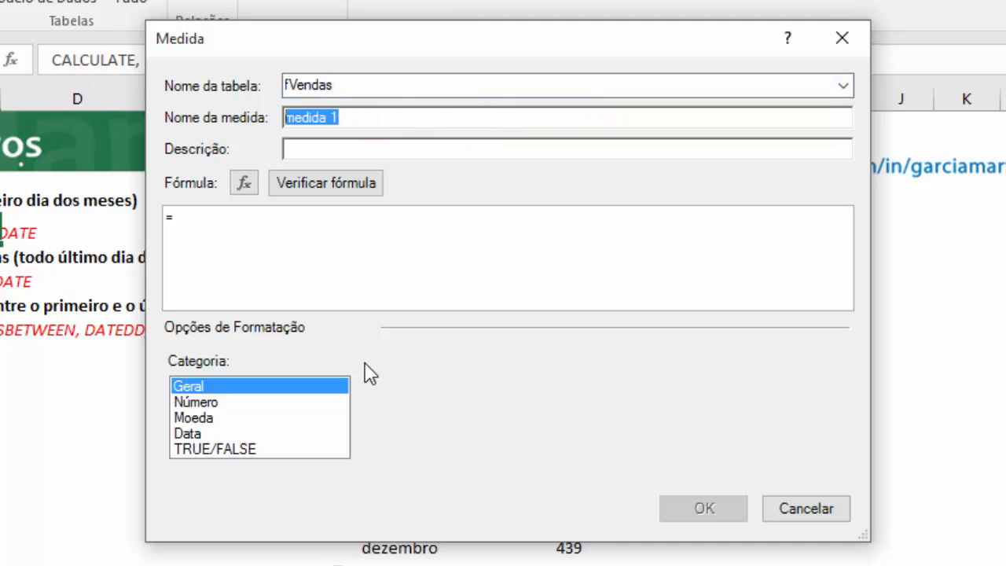
pyautogui.write('T')
pyautogui.write('tde ')
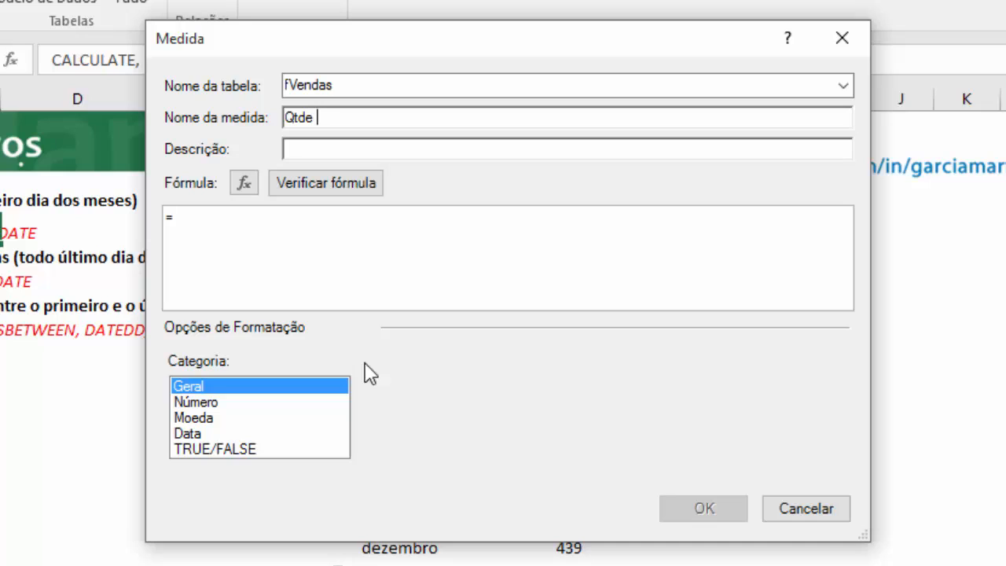
pyautogui.write('Vendas Dia 01 do mês')
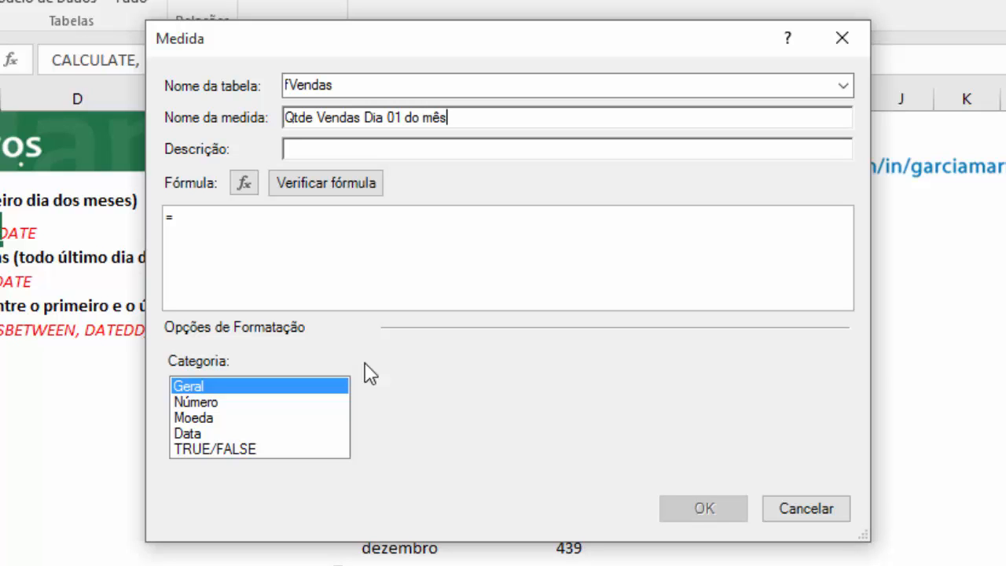
# - Begin the measure's formula with CALCULATE, using [Qtde Vendas] as its expression
pyautogui.click(249, 218)
pyautogui.write('cal')
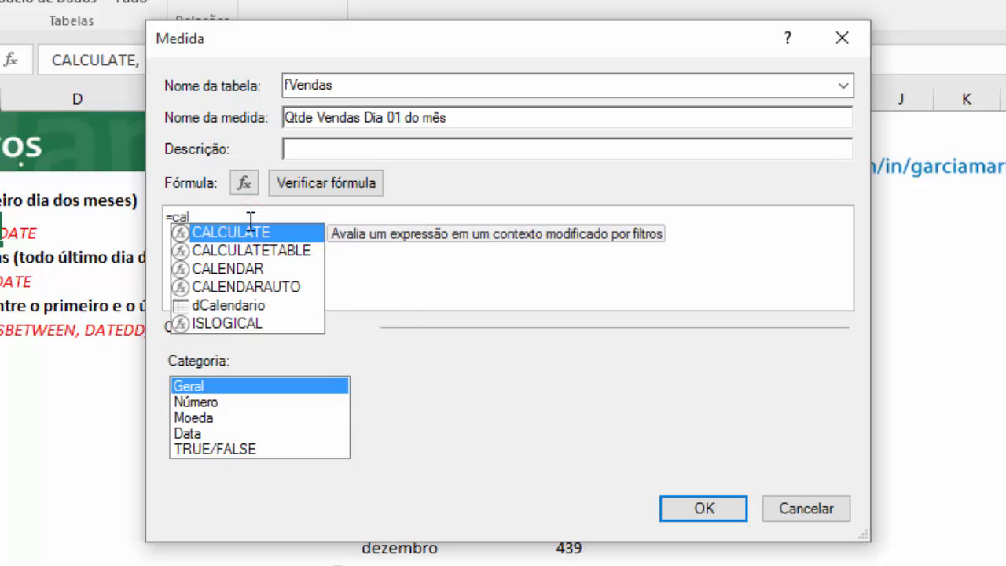
pyautogui.press('Tab')
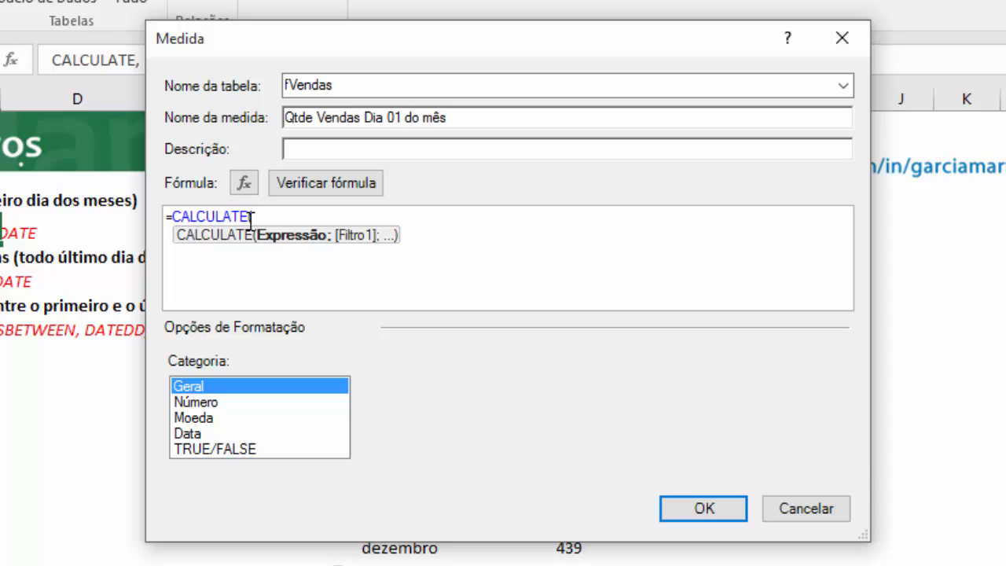
pyautogui.write('[')
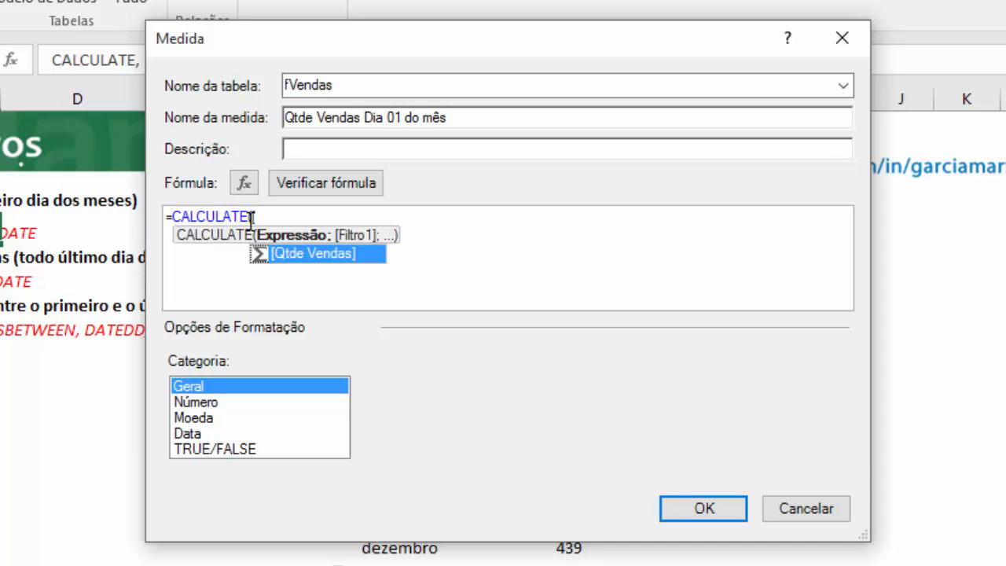
pyautogui.press('Tab')
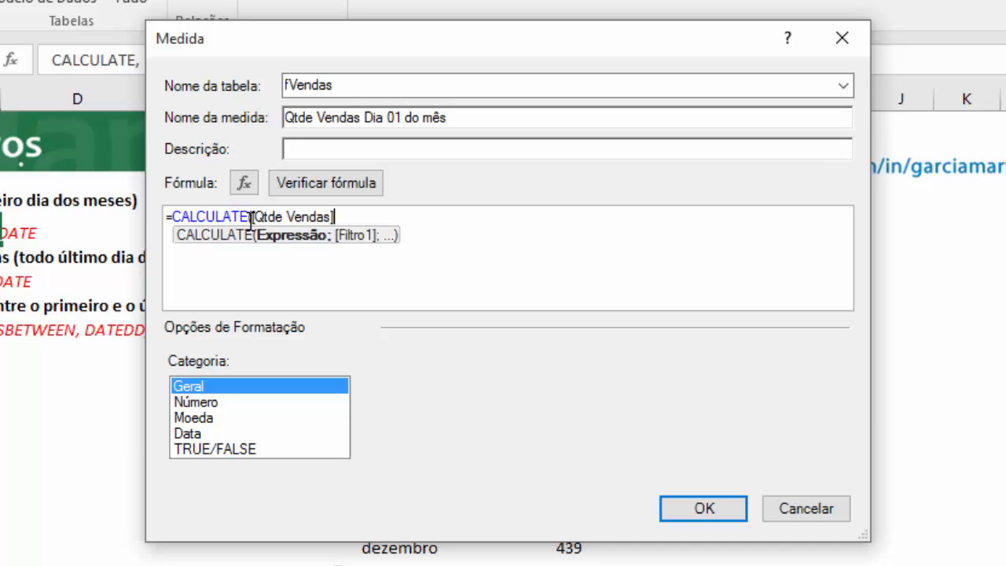
pyautogui.write(';fir')
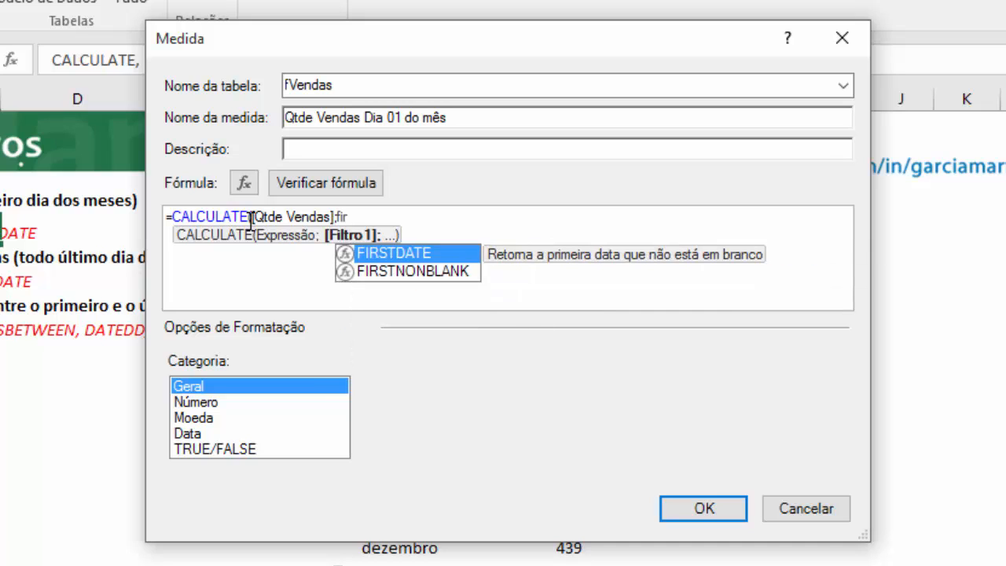
# - Complete the formula with FIRSTDATE(dCalendario[DataBase]) as the CALCULATE filter, and check it for errors
pyautogui.press('Tab')
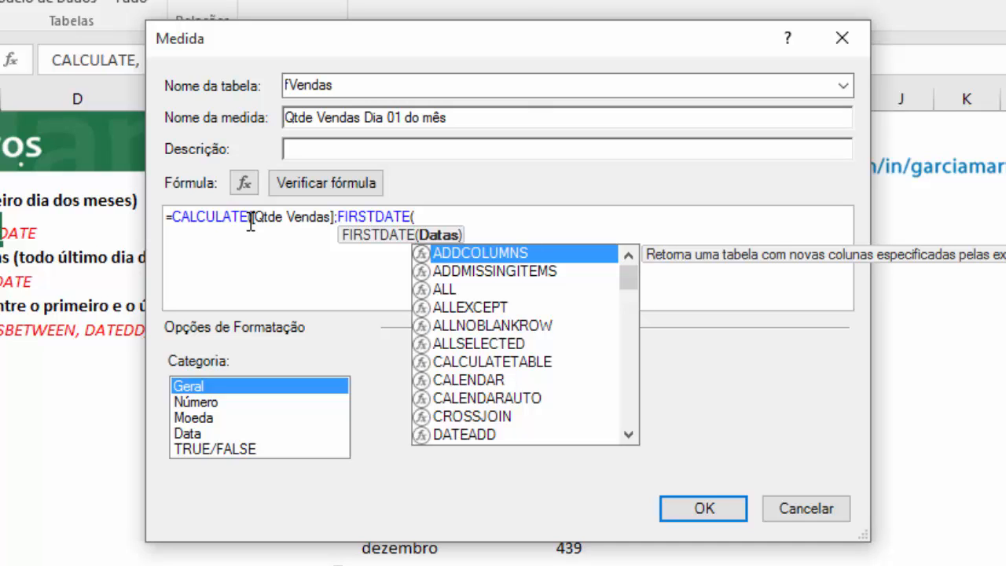
pyautogui.write('dcal')
pyautogui.press('Down')
pyautogui.press('Down')
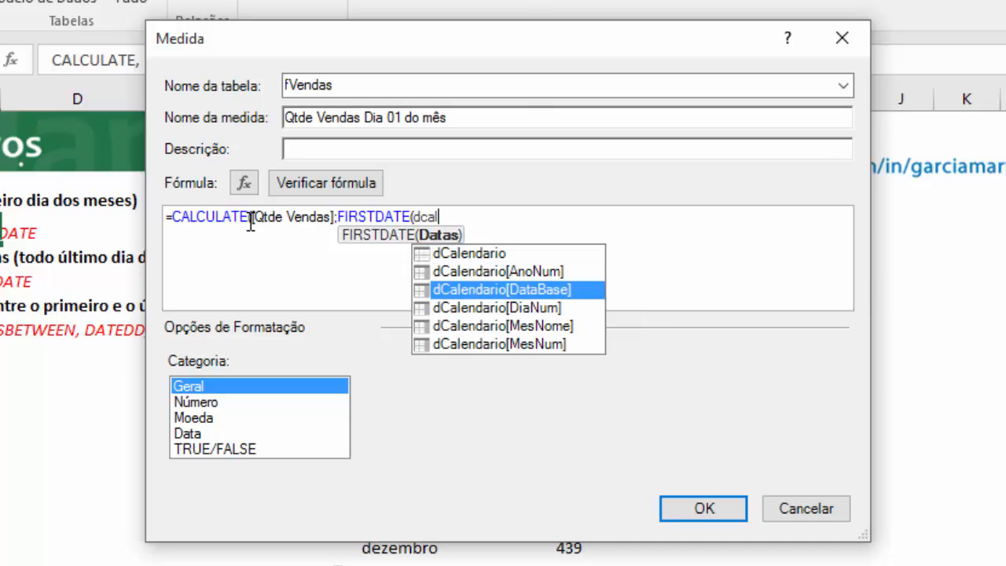
pyautogui.press('Tab')
pyautogui.write(')')
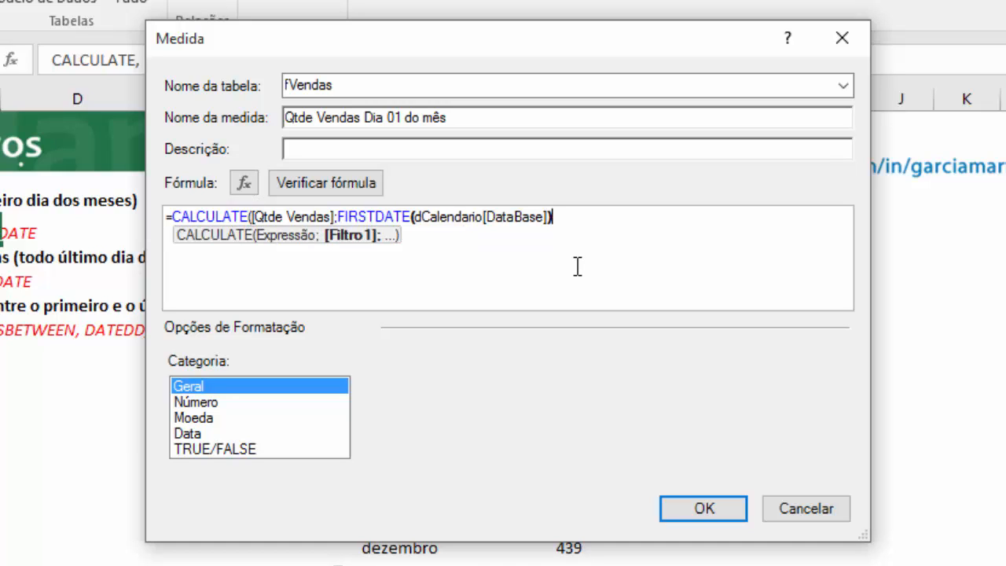
pyautogui.write(')')
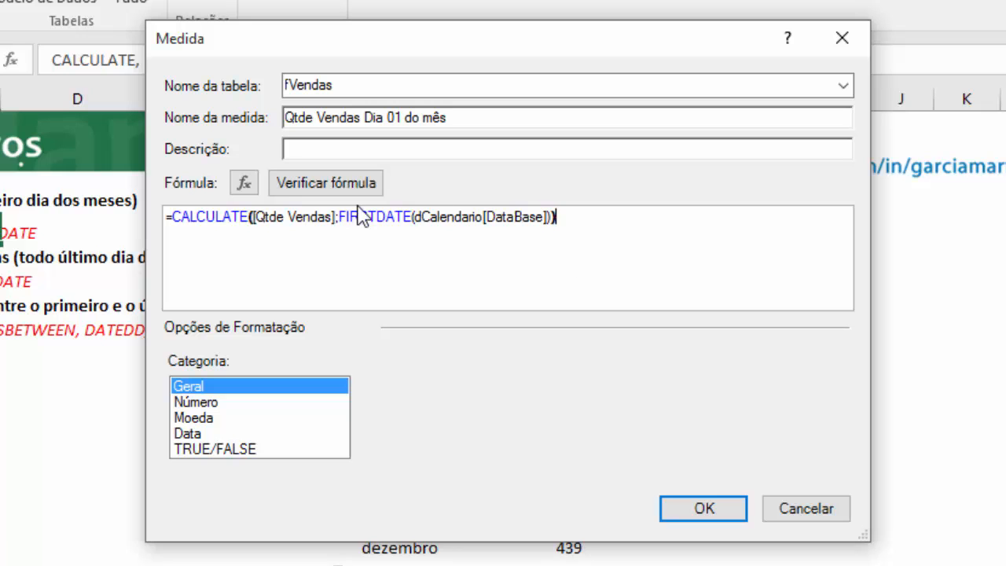
pyautogui.click(346, 182)
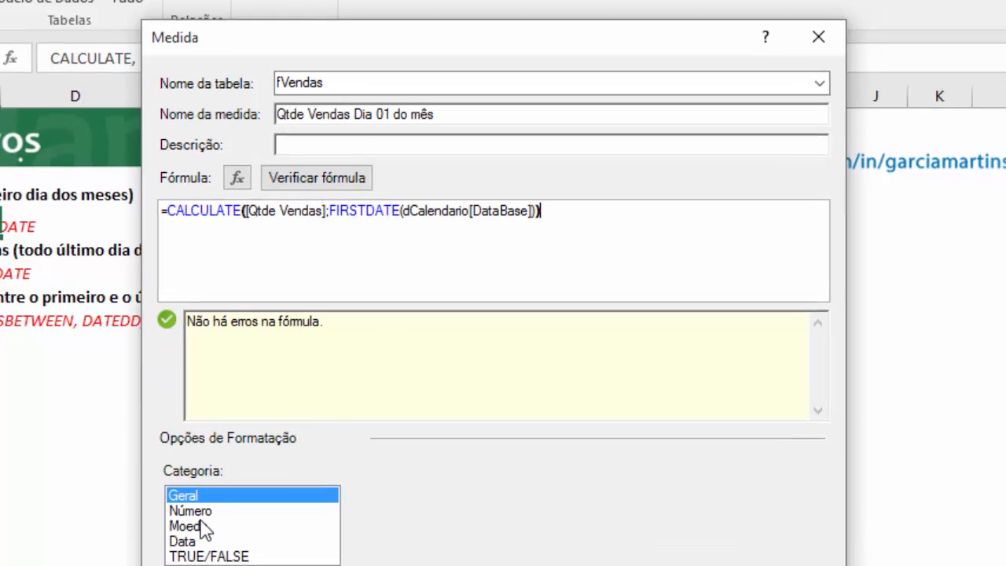
# - Format the measure as Número Inteiro with a thousands separator and save it
pyautogui.click(195, 541)
pyautogui.click(197, 525)
pyautogui.click(725, 517)
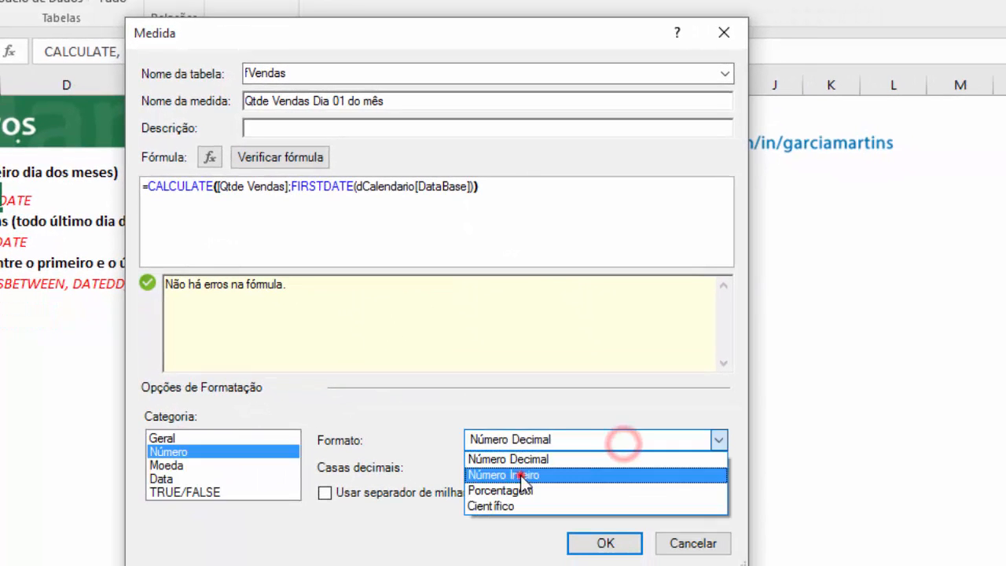
pyautogui.click(521, 474)
pyautogui.click(369, 492)
pyautogui.click(604, 543)
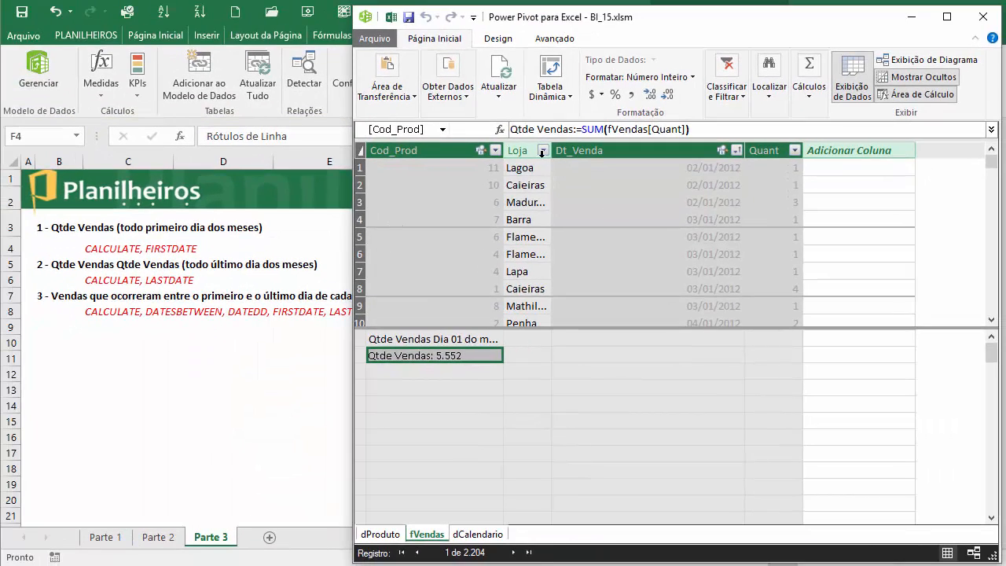
# - In the Power Pivot window, widen the Cod_Prod column and inspect the new measure and the earliest Dt_Venda dates in fVendas
pyautogui.doubleClick(504, 152)
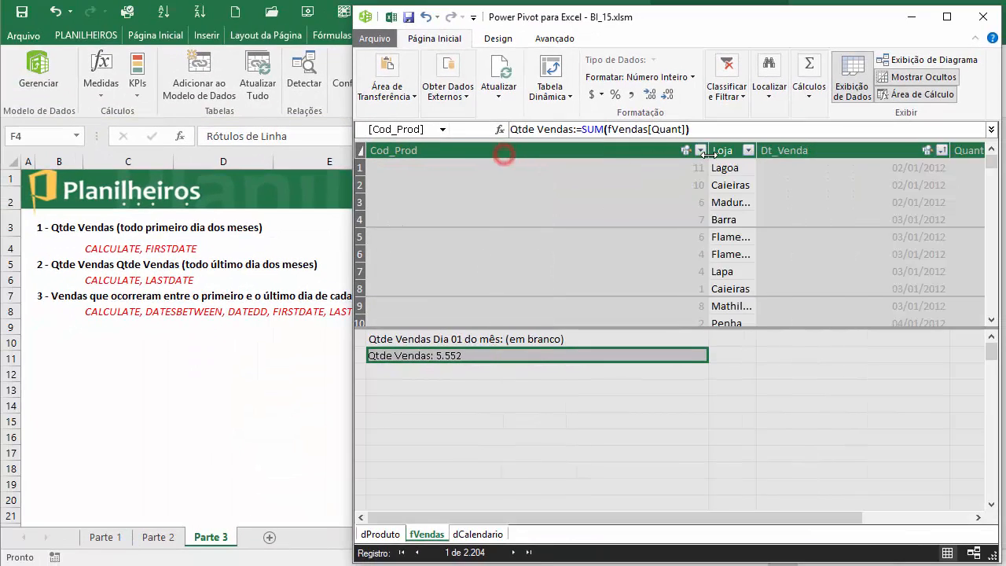
pyautogui.click(489, 343)
pyautogui.moveTo(625, 519); pyautogui.dragTo(794, 533)
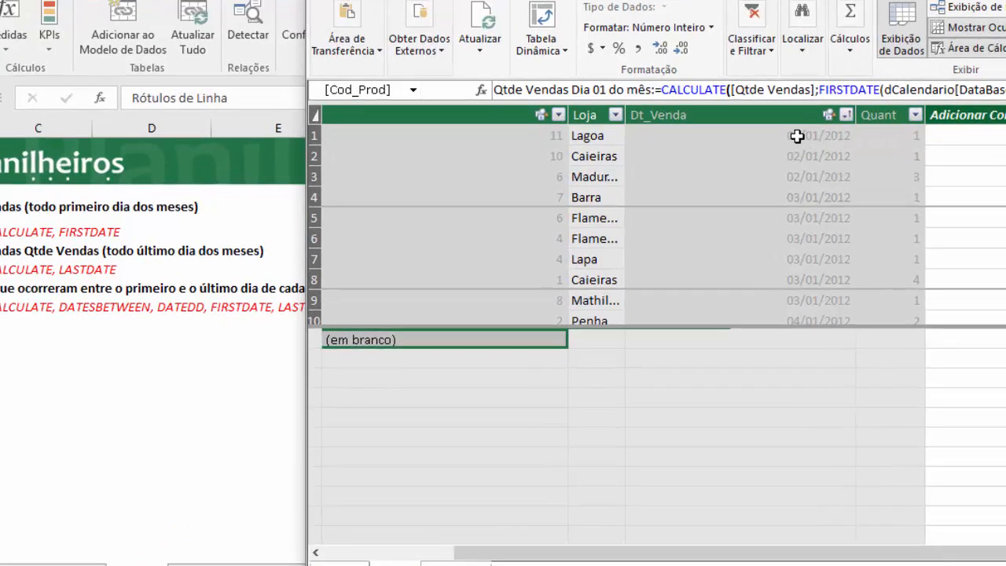
pyautogui.click(756, 168)
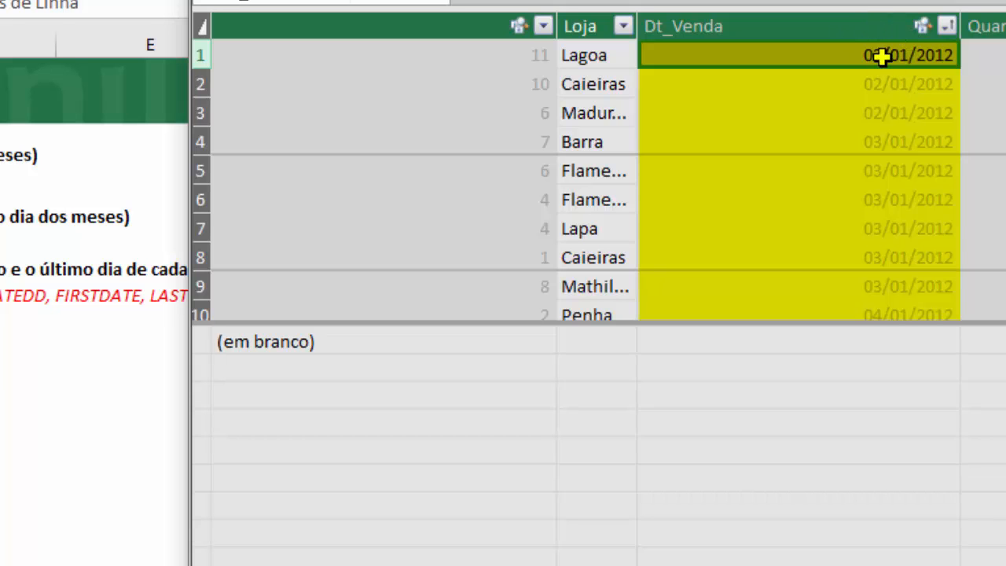
pyautogui.click(872, 111)
pyautogui.click(893, 172)
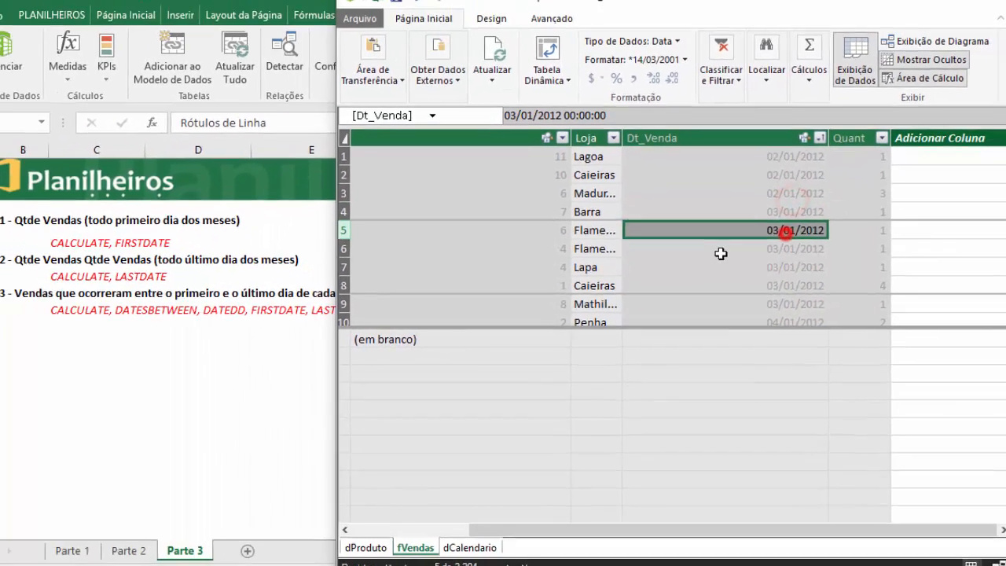
# - Return to the workbook and add Qtde Vendas Dia 01 do mês from fVendas to the PivotTable values
pyautogui.click(197, 343)
pyautogui.click(485, 308)
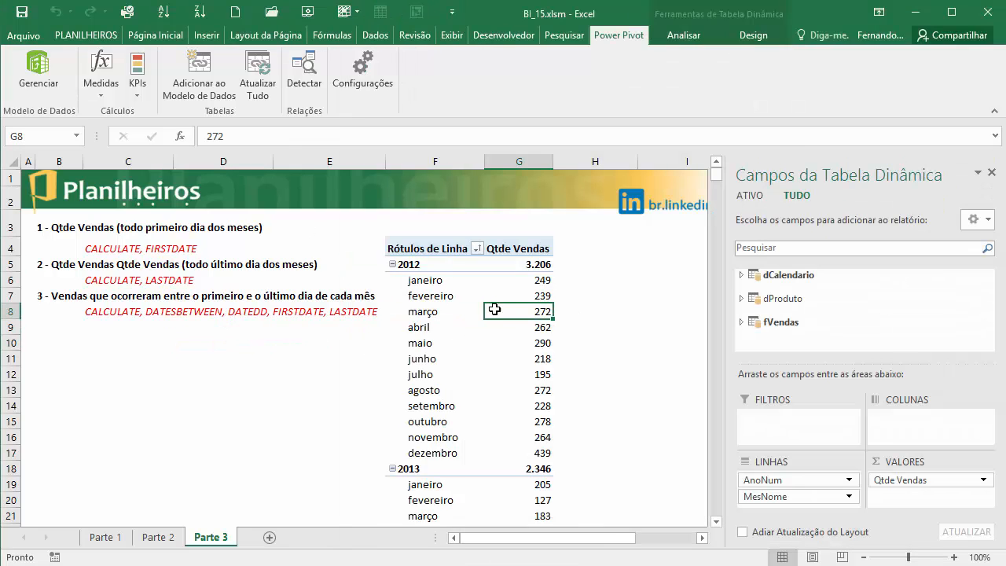
pyautogui.click(742, 321)
pyautogui.moveTo(990, 297); pyautogui.dragTo(990, 343)
pyautogui.moveTo(818, 331); pyautogui.dragTo(949, 504)
# - Examine the first-day sales quantities for janeiro and fevereiro 2012 in the PivotTable
pyautogui.moveTo(517, 539); pyautogui.dragTo(588, 544)
pyautogui.click(206, 282)
pyautogui.click(198, 297)
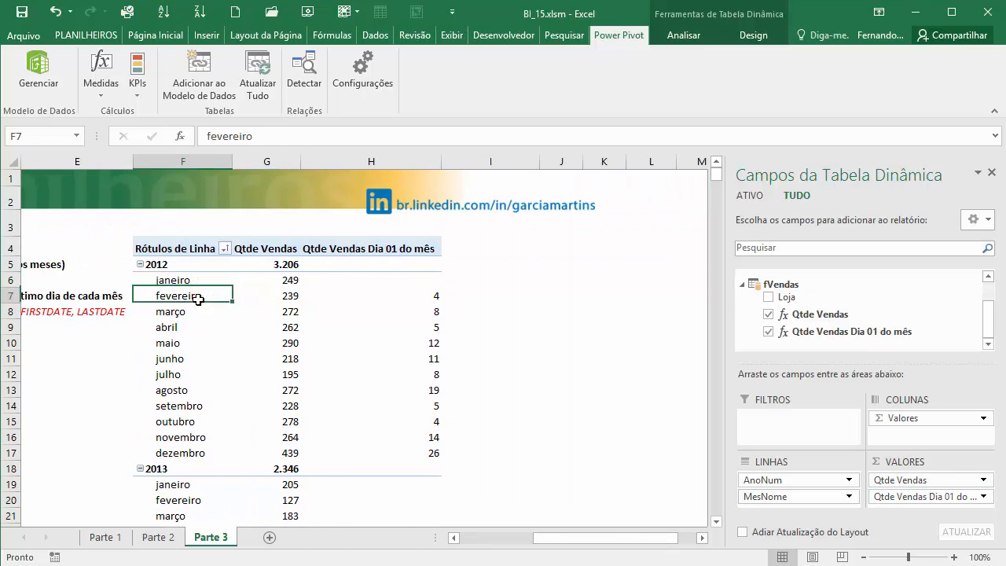
pyautogui.click(428, 276)
pyautogui.click(205, 281)
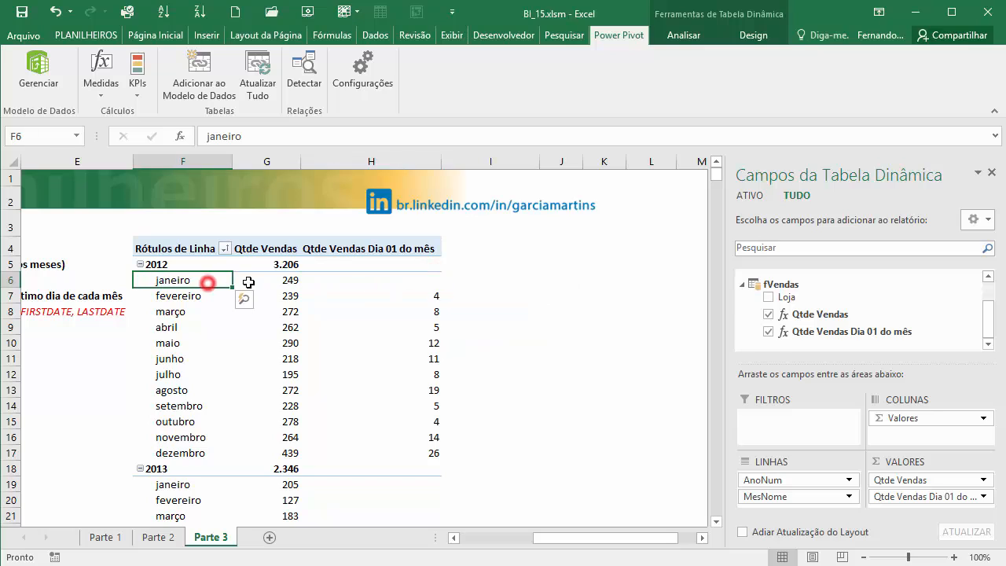
pyautogui.click(376, 279)
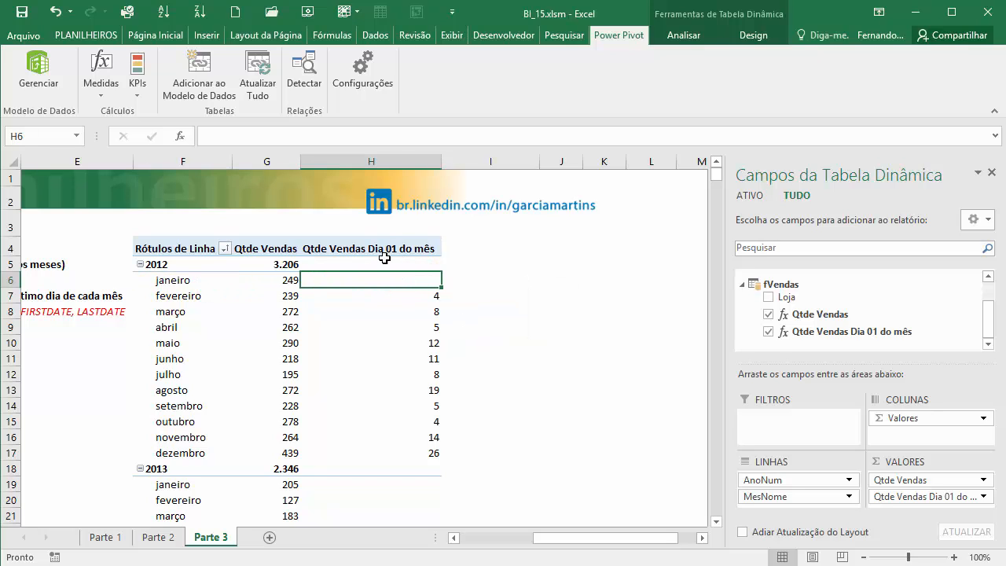
pyautogui.click(219, 294)
pyautogui.click(431, 298)
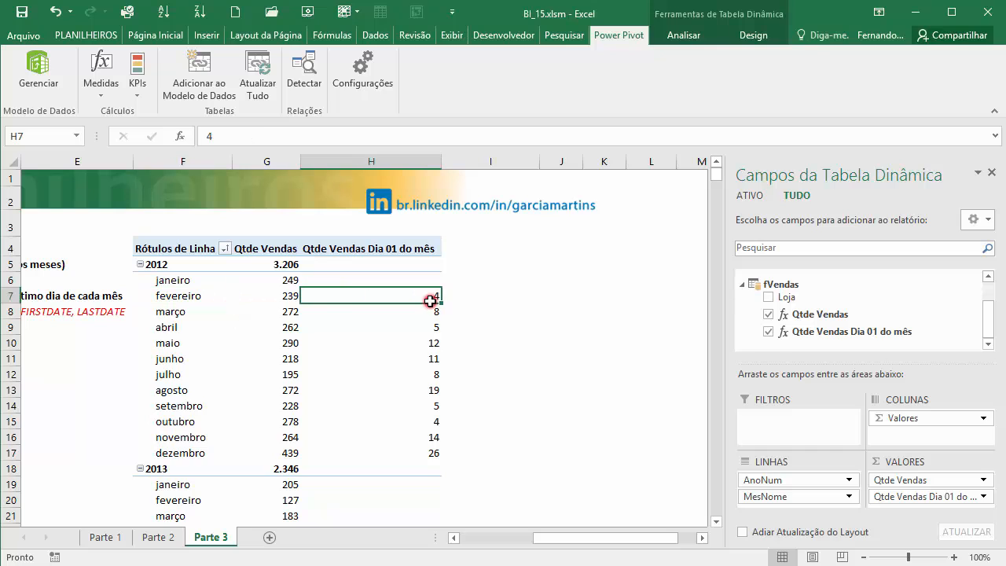
# - Open the Power Pivot data model and locate the fVendas sale dated 01/02/2012 to check the fevereiro value
pyautogui.click(39, 78)
pyautogui.scroll(-9, 787, 226)
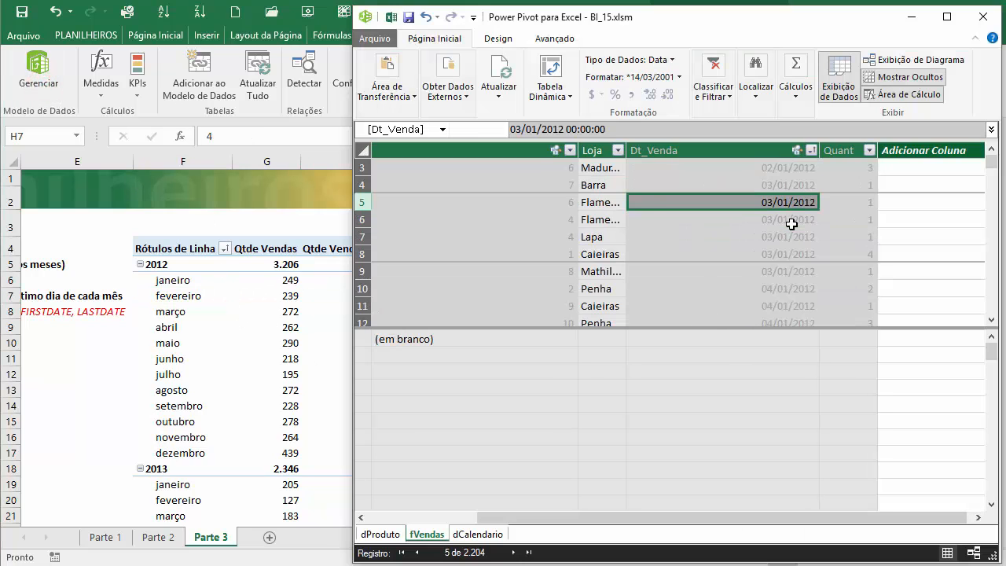
pyautogui.scroll(-17, 804, 232)
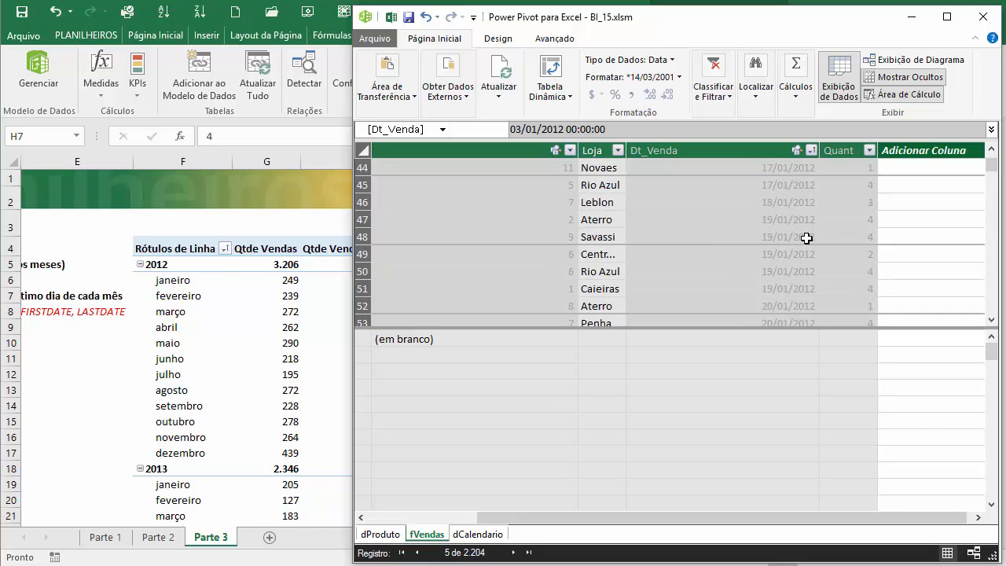
pyautogui.scroll(-5, 806, 245)
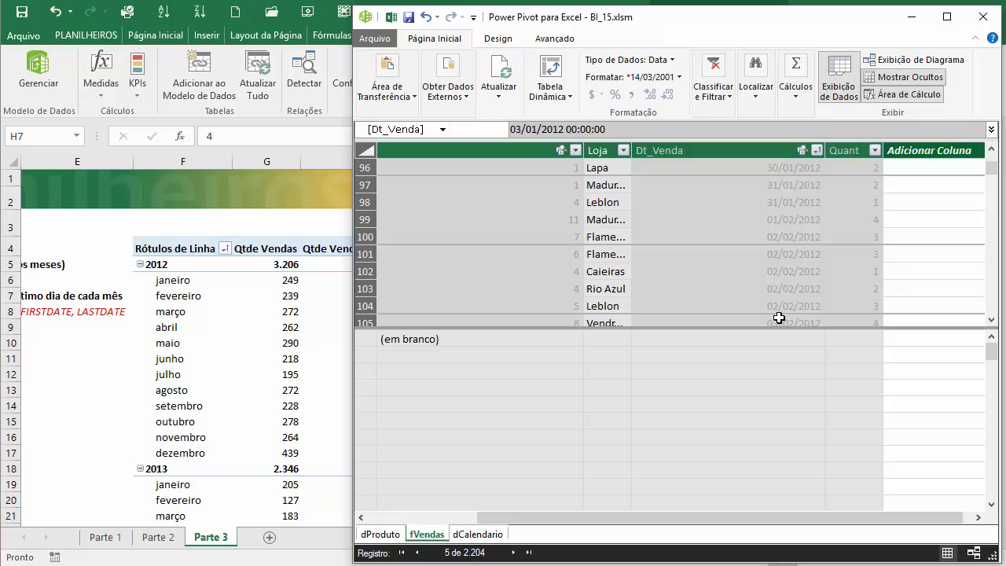
pyautogui.click(809, 225)
pyautogui.click(361, 219)
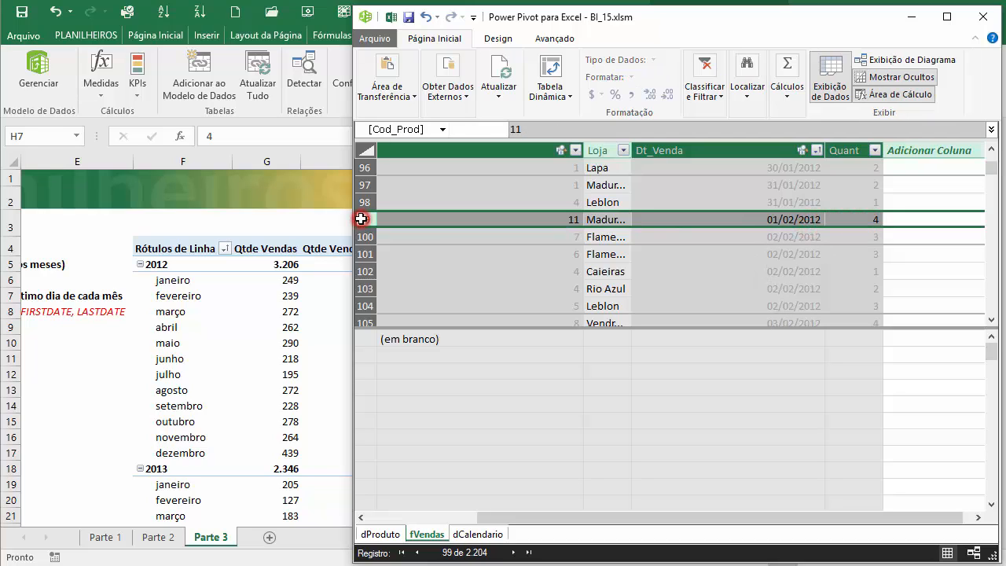
# - Back in the workbook, review the first-day sales quantities from março 2012 through the end of 2013
pyautogui.click(314, 312)
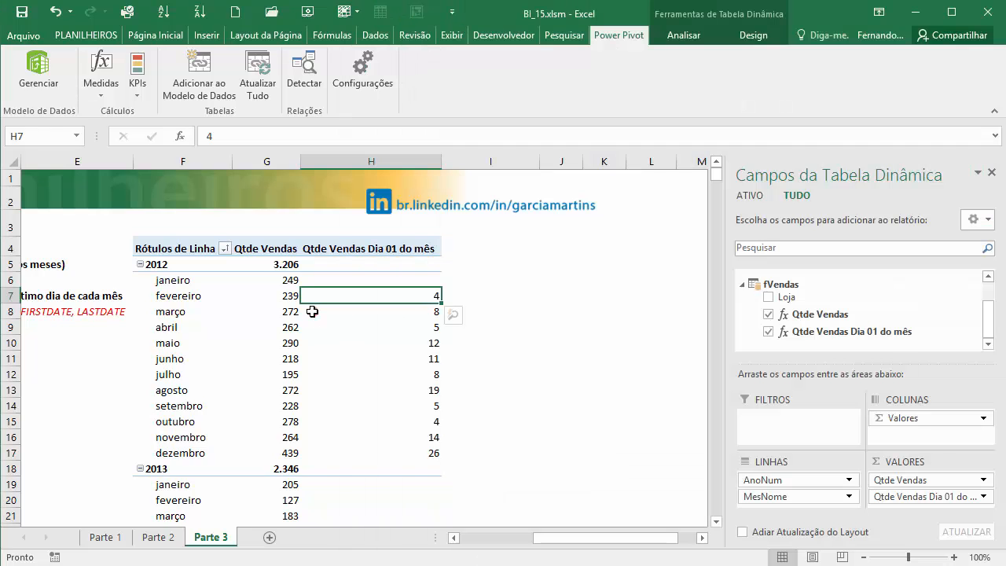
pyautogui.click(166, 307)
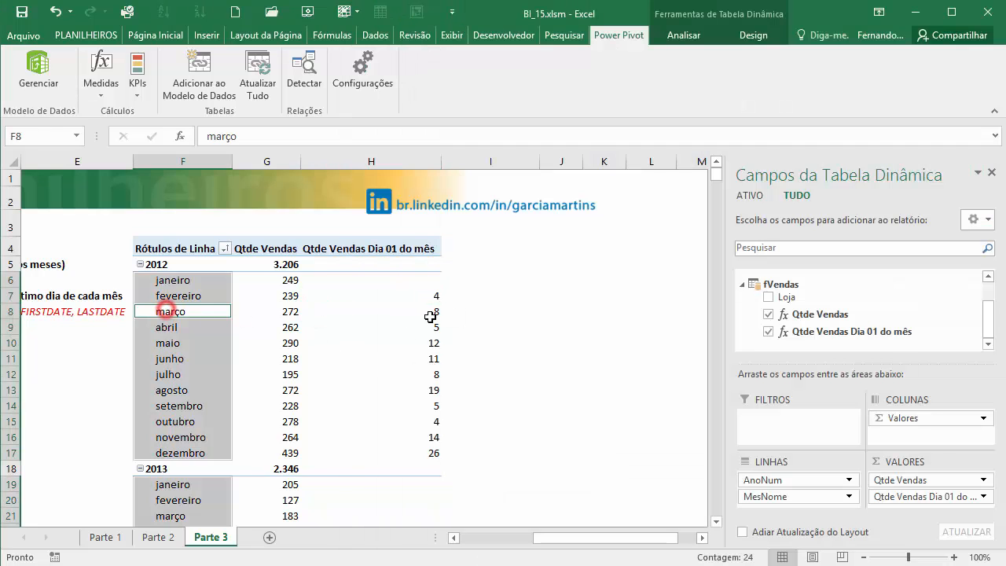
pyautogui.click(429, 312)
pyautogui.click(427, 326)
pyautogui.click(424, 390)
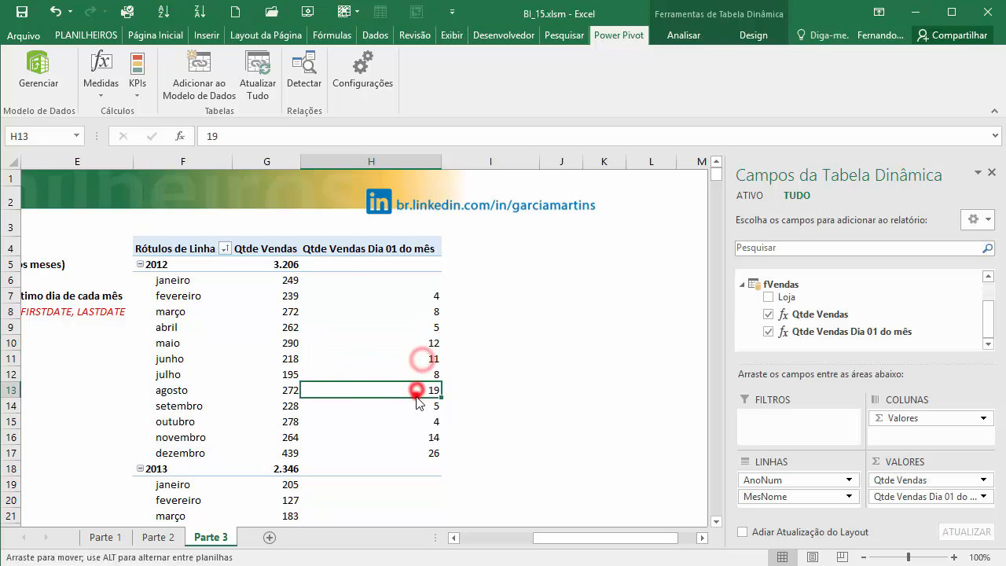
pyautogui.scroll(-3, 411, 391)
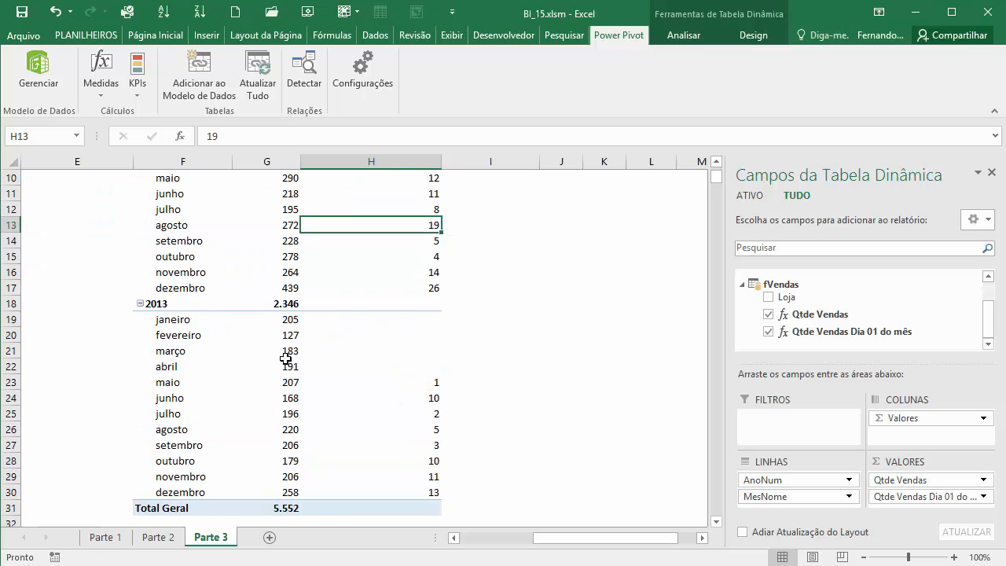
# - Examine the first-day sales quantities for janeiro to abril 2013 in the PivotTable
pyautogui.moveTo(171, 325); pyautogui.dragTo(411, 366)
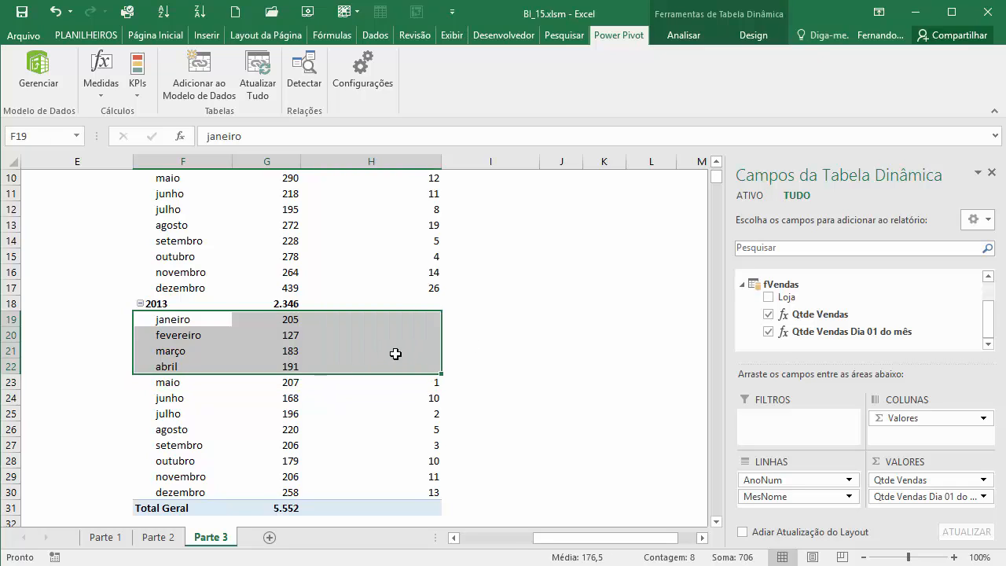
pyautogui.click(400, 413)
pyautogui.scroll(3, 397, 405)
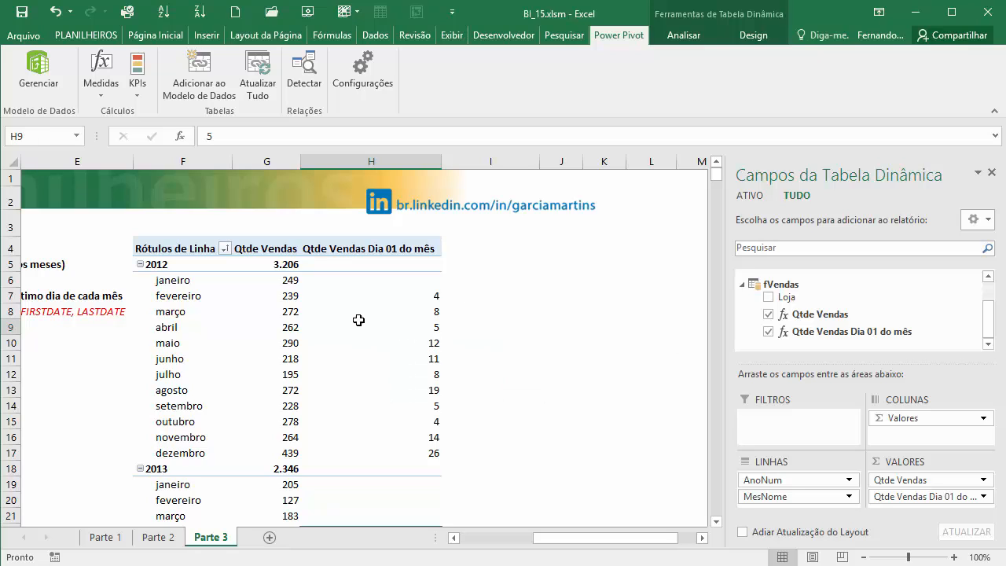
# - Create a new measure in the fVendas table named Qtde Vendas Último dia do mês
pyautogui.click(358, 321)
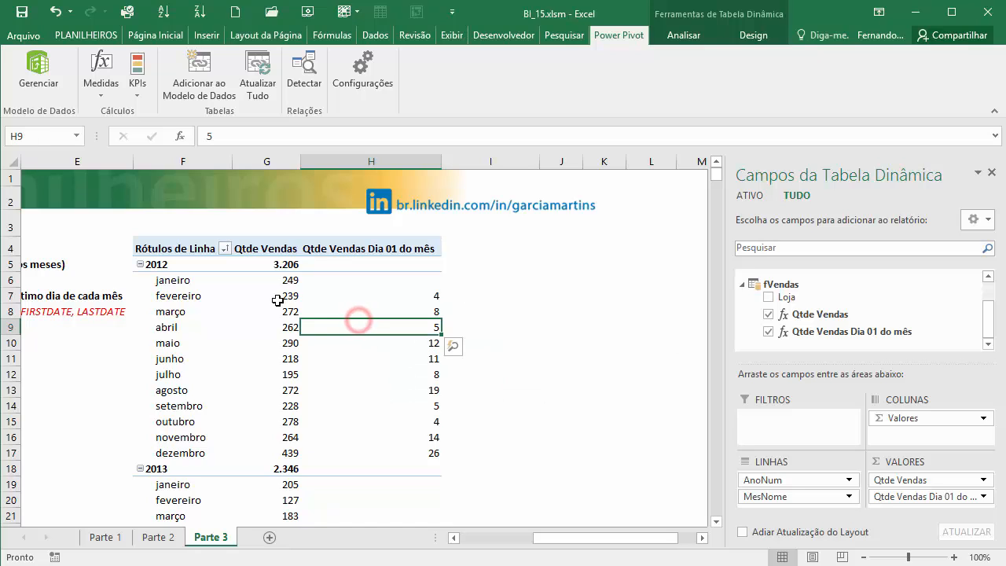
pyautogui.click(99, 97)
pyautogui.click(135, 112)
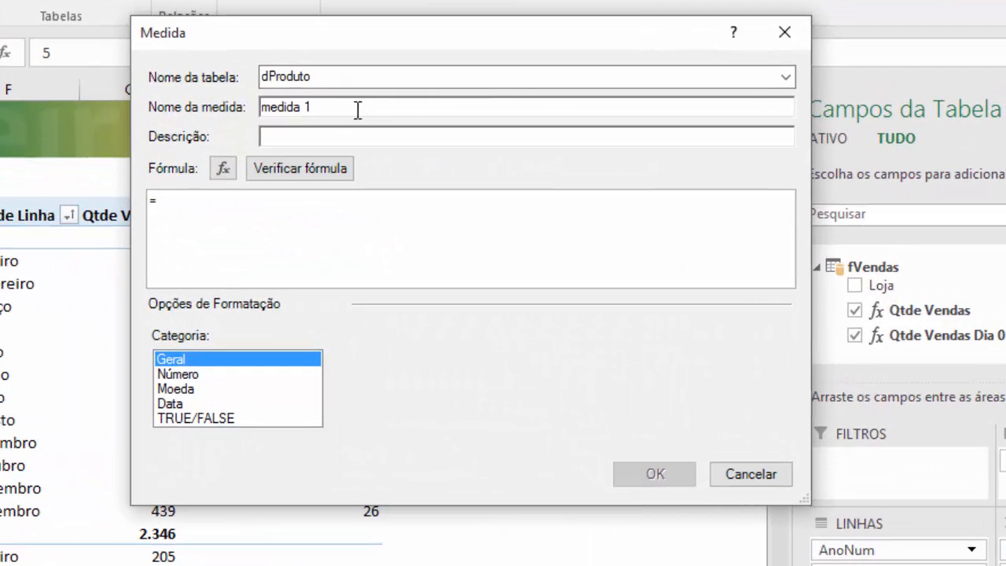
pyautogui.click(785, 77)
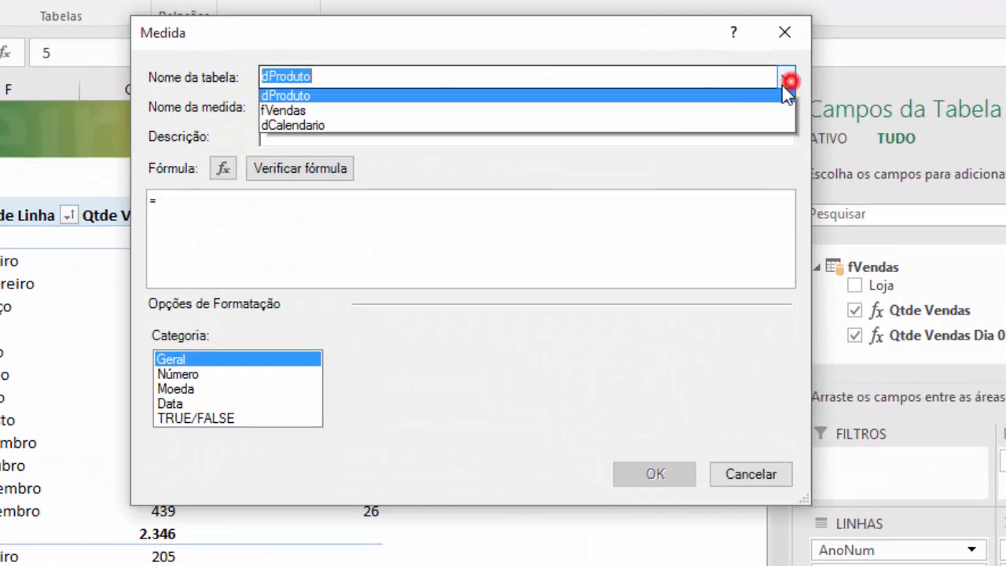
pyautogui.click(508, 111)
pyautogui.press('Tab')
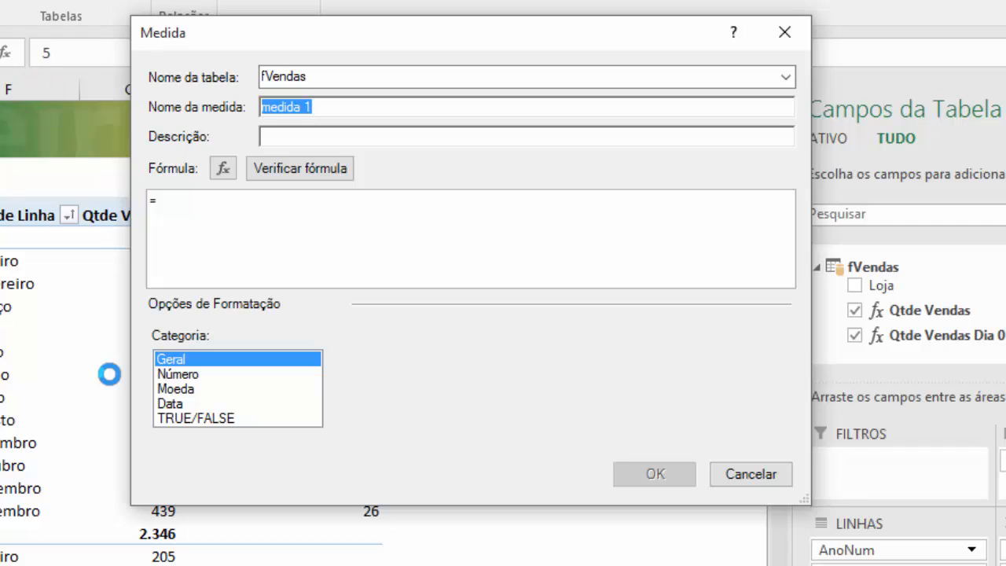
pyautogui.write('Qtde')
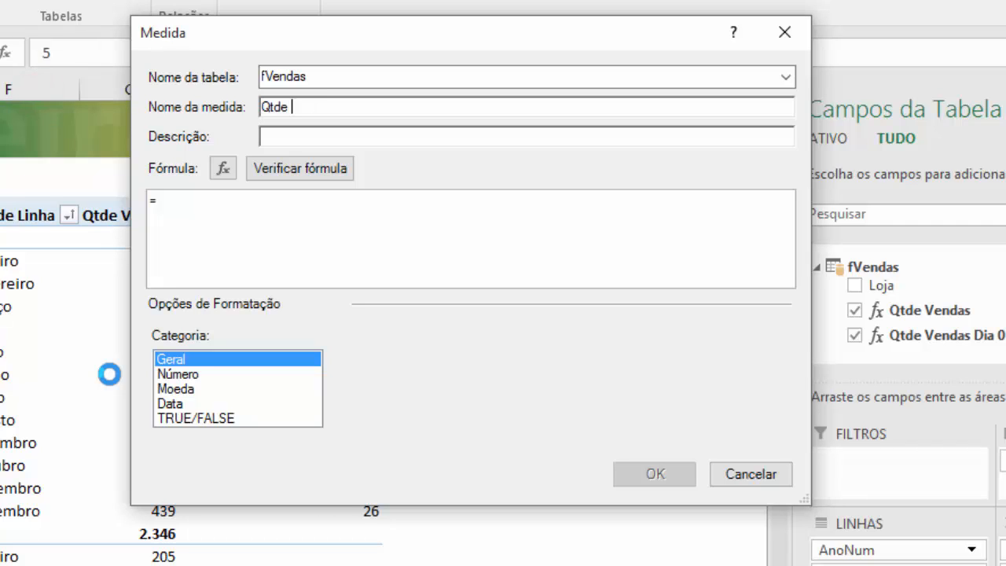
pyautogui.write(' Vendas Último dia')
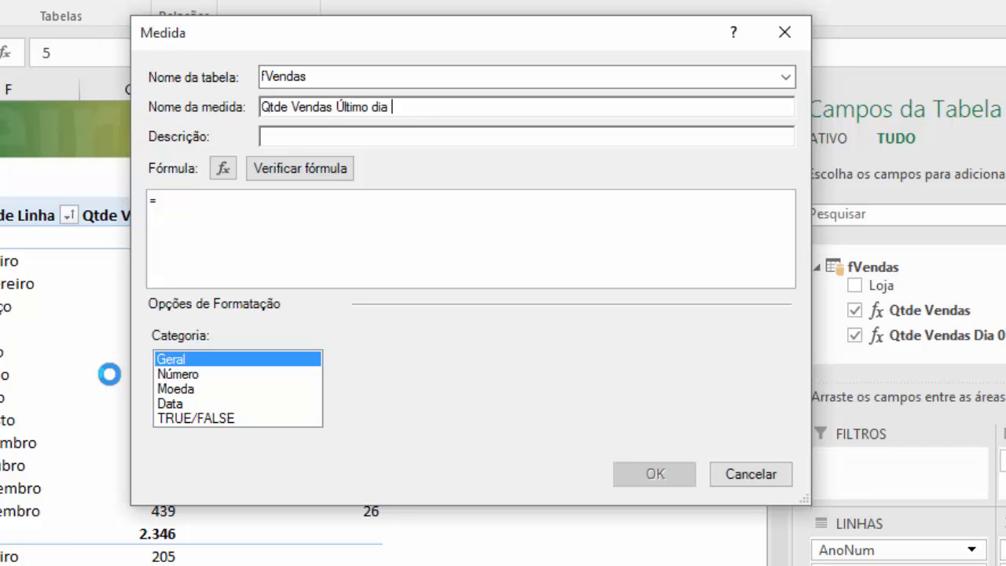
pyautogui.write(' do mês')
# - Begin the measure's formula with CALCULATE, using [Qtde Vendas] as the expression and LASTDATE as the filter
pyautogui.click(199, 196)
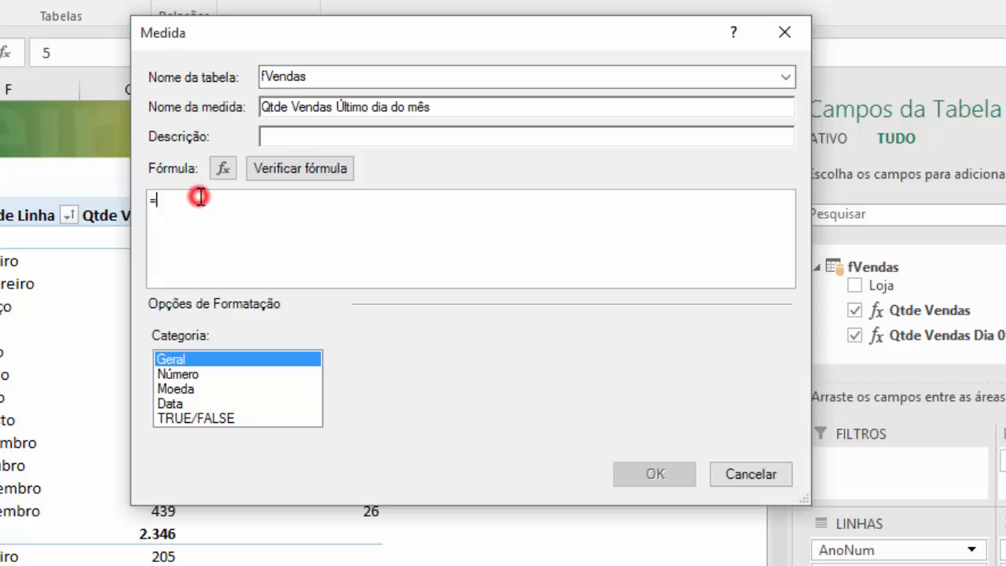
pyautogui.write('cal')
pyautogui.press('Tab')
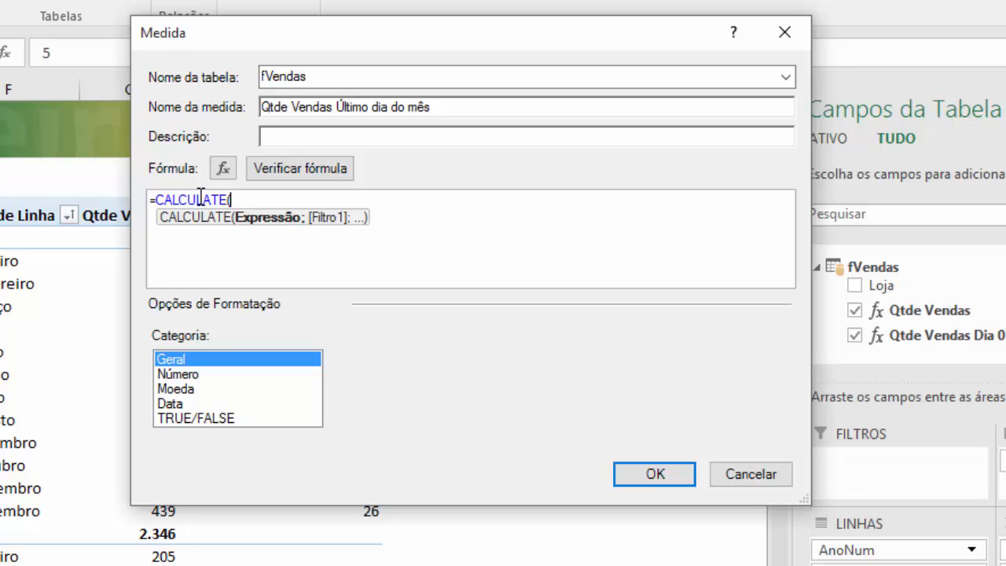
pyautogui.write('last')
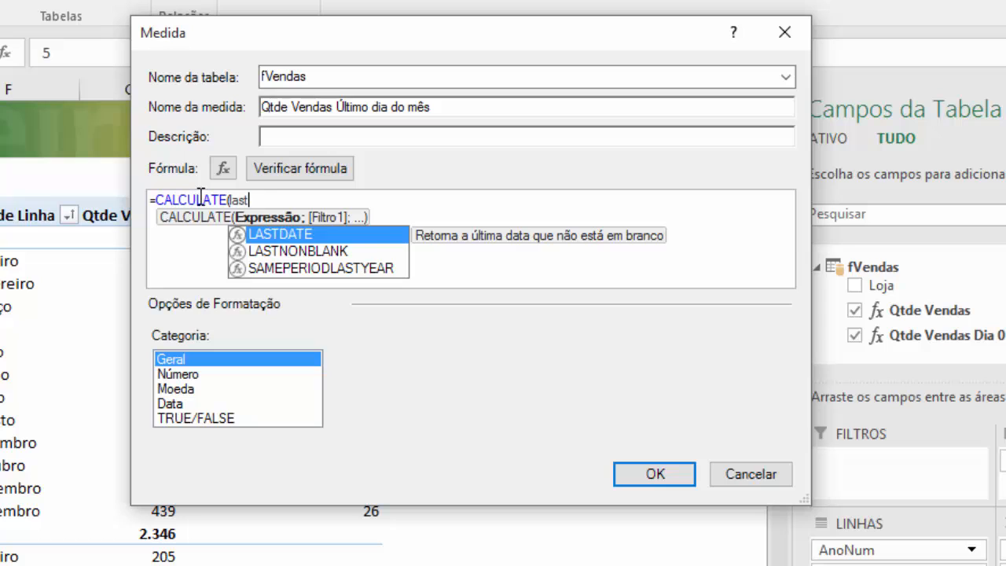
pyautogui.press('Tab')
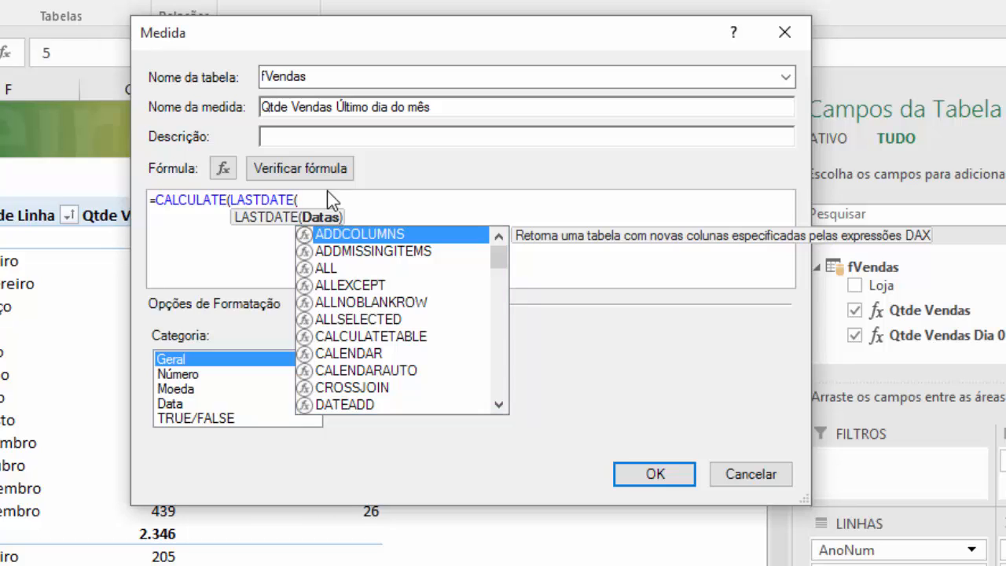
pyautogui.click(230, 200)
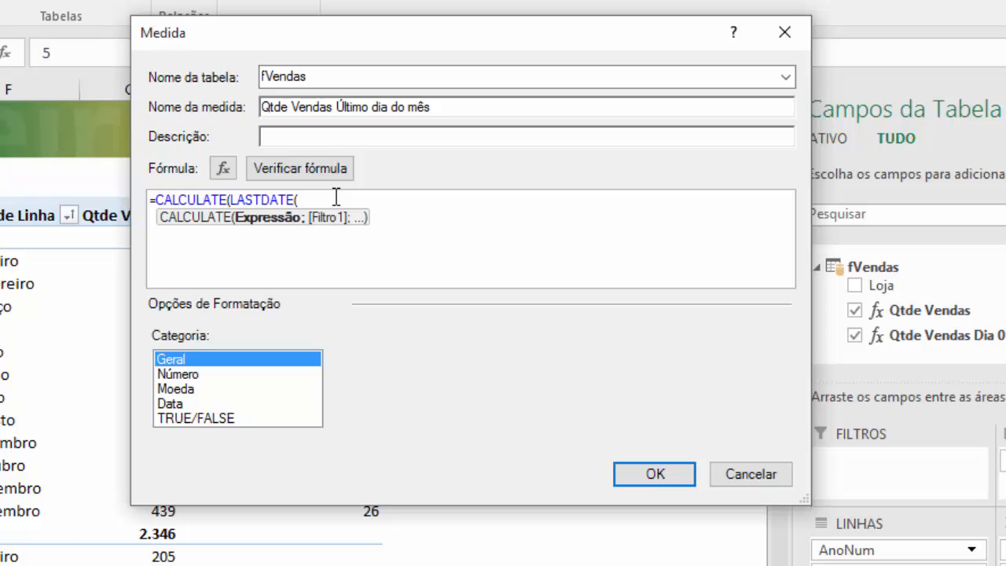
pyautogui.write('[')
pyautogui.press('Tab')
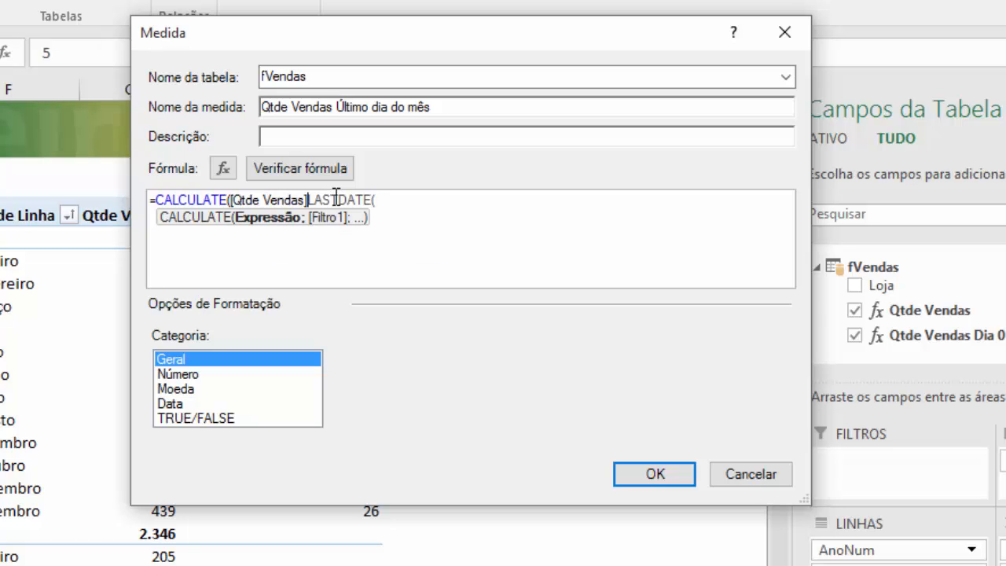
pyautogui.write(';')
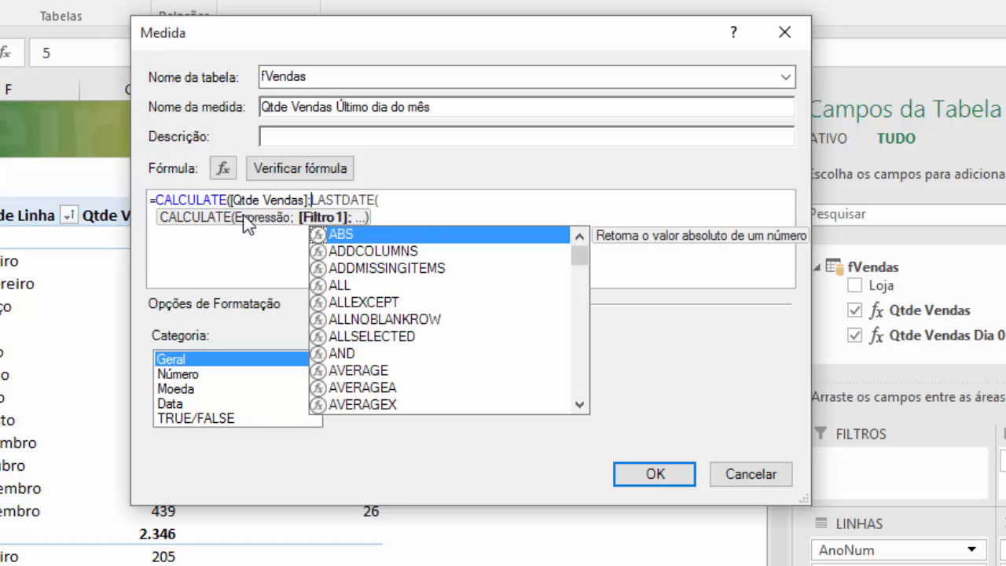
# - Complete the LASTDATE filter with dCalendario[DataBase] and close the CALCULATE formula
pyautogui.click(401, 201)
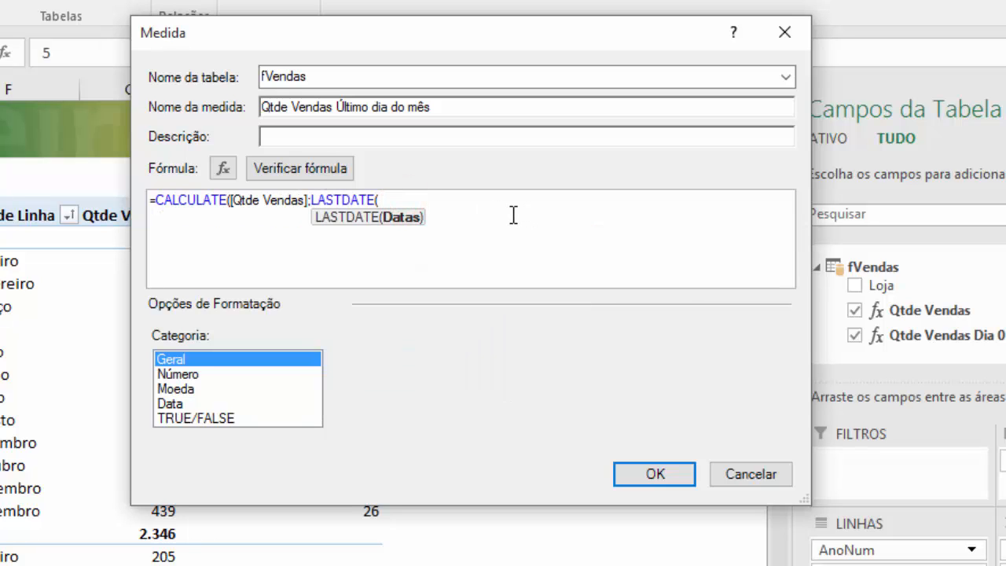
pyautogui.write('dc')
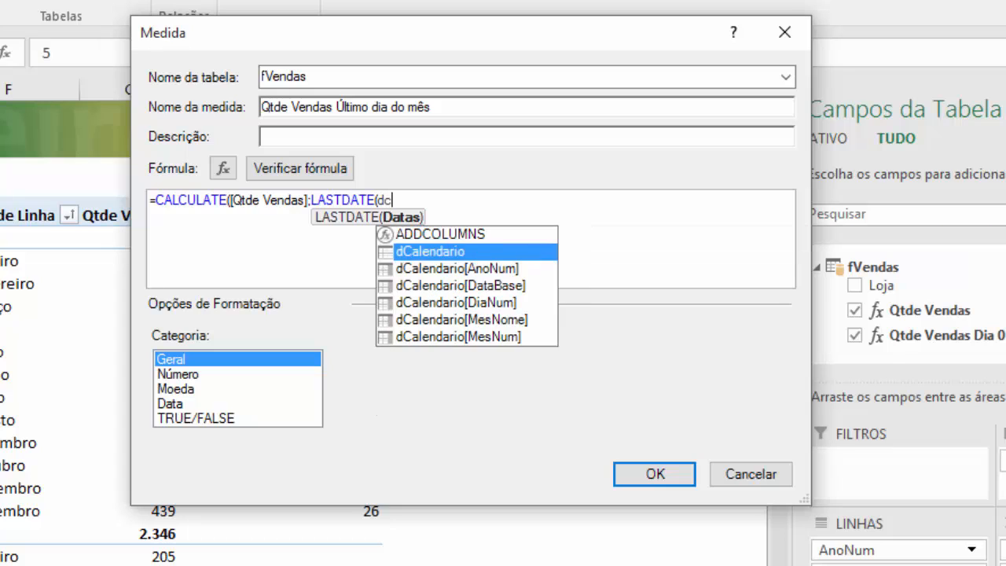
pyautogui.press('Down')
pyautogui.press('Down')
pyautogui.press('Tab')
pyautogui.write(')')
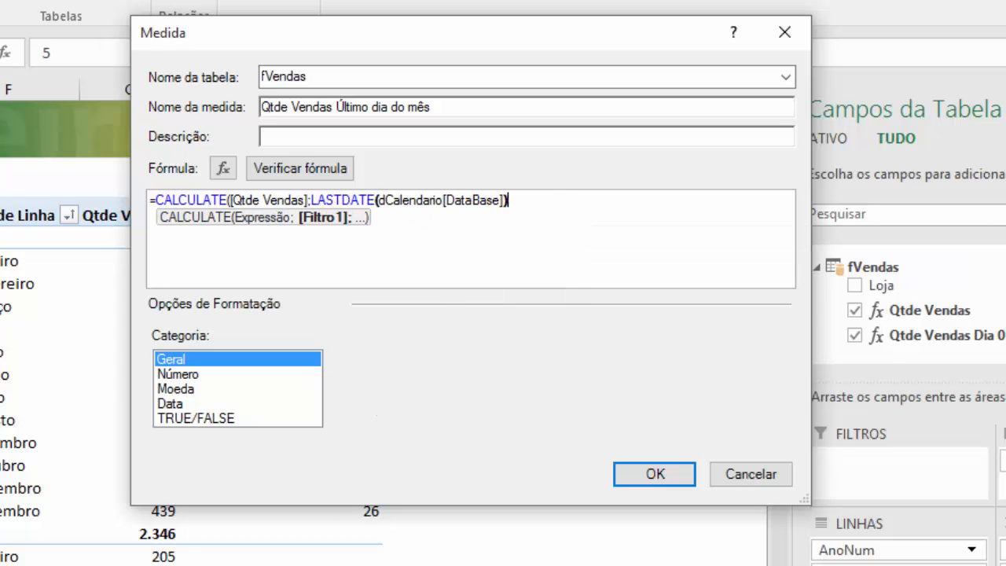
pyautogui.write(')')
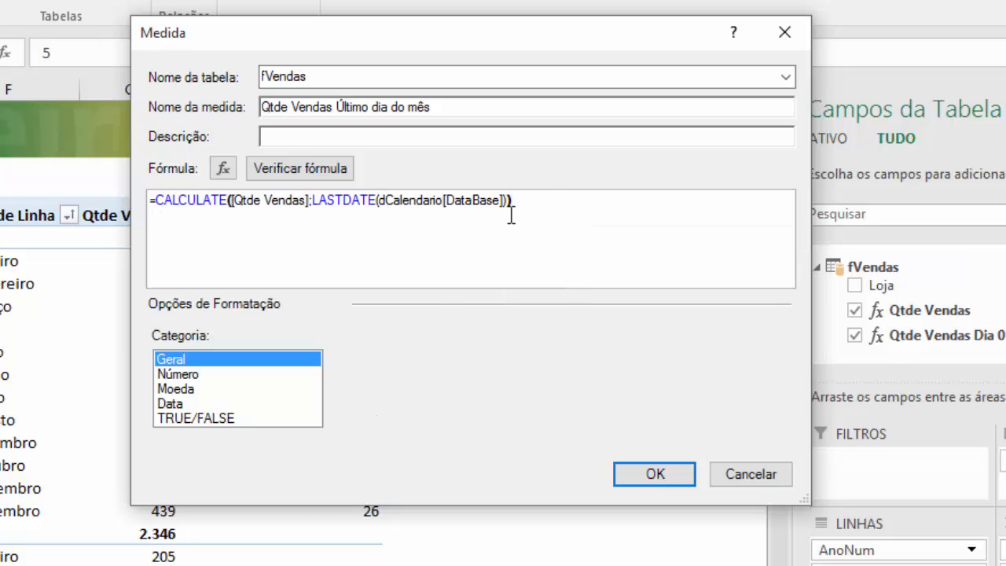
# - Verify the formula, format the measure as Número Inteiro with a thousands separator, and save it
pyautogui.click(337, 175)
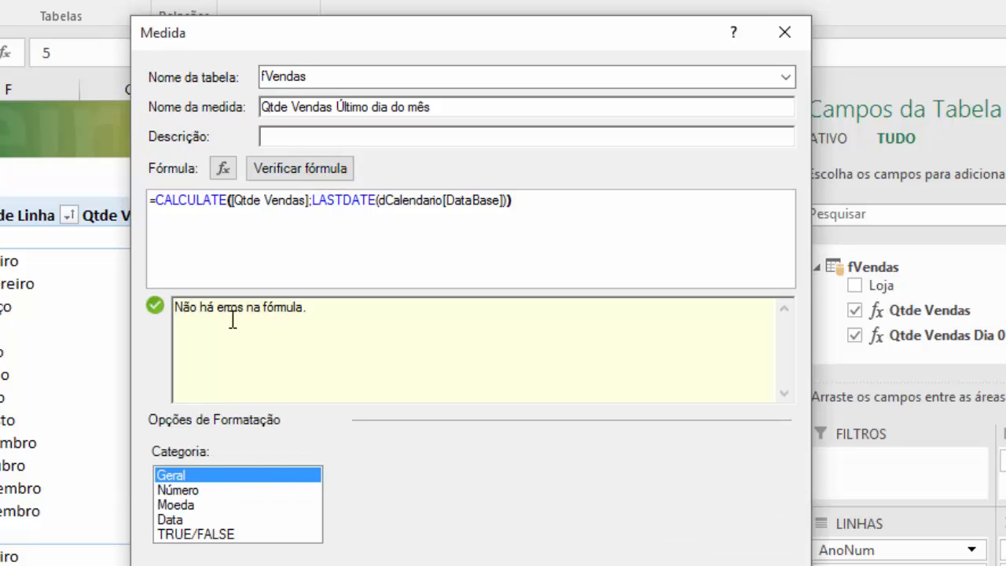
pyautogui.click(200, 489)
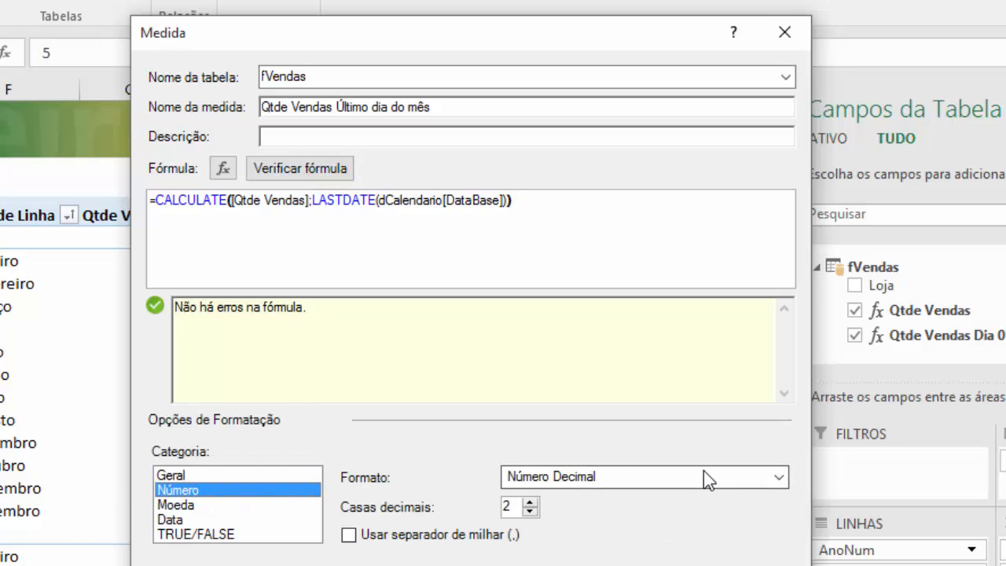
pyautogui.click(781, 477)
pyautogui.click(607, 514)
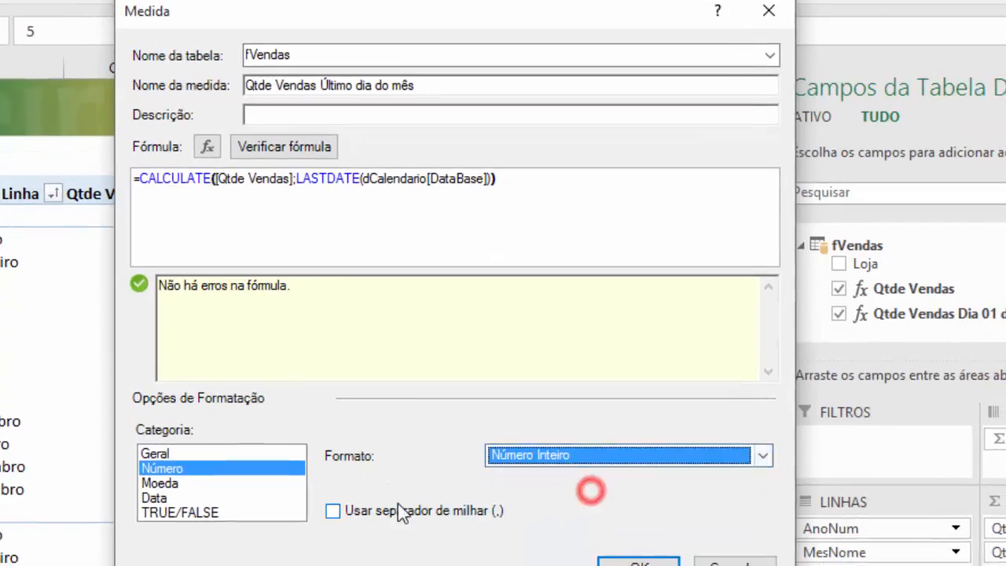
pyautogui.click(354, 510)
pyautogui.click(638, 563)
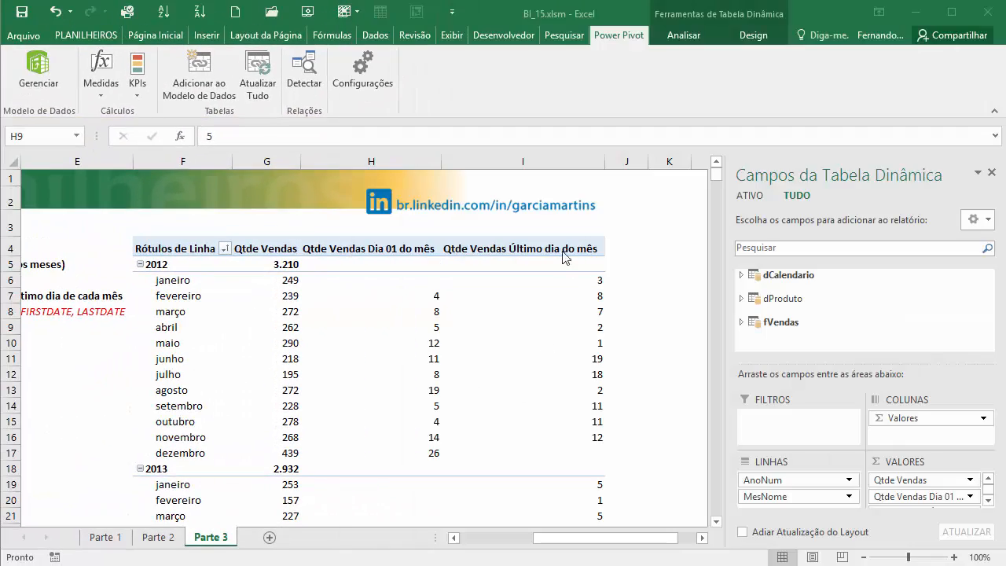
# - Review the 2012 first-day and last-day sales quantities side by side in the PivotTable
pyautogui.click(365, 297)
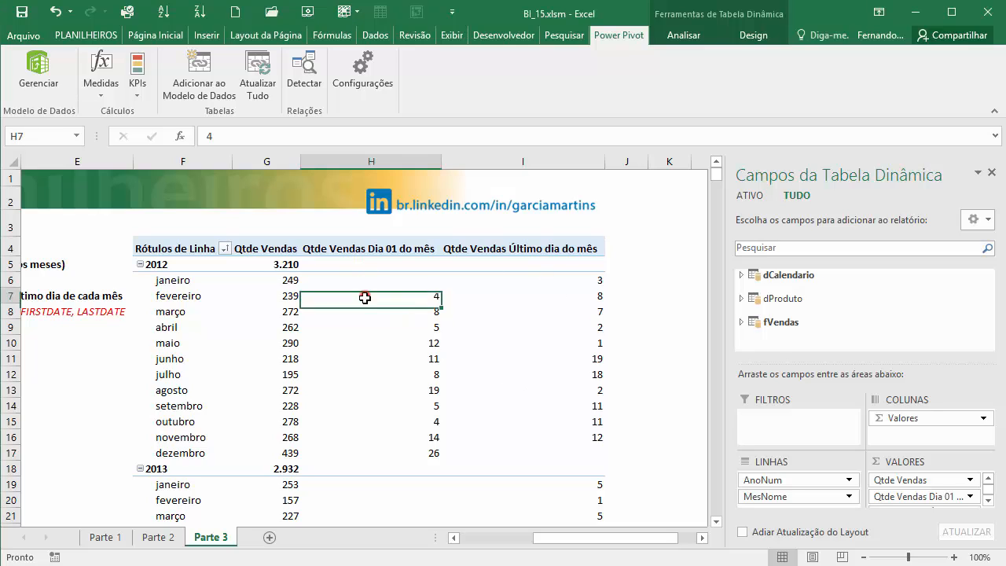
pyautogui.click(372, 278)
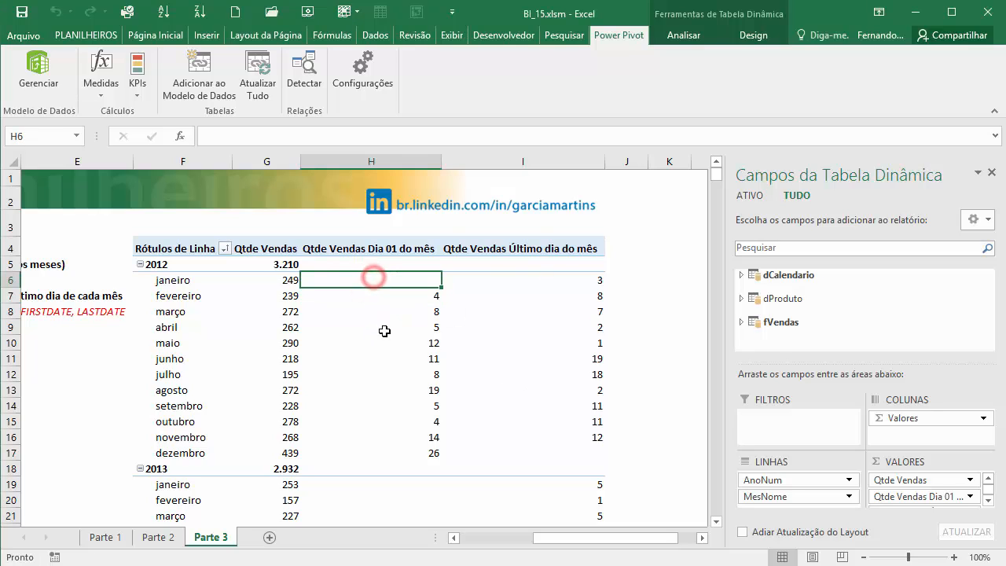
pyautogui.click(385, 331)
pyautogui.click(393, 405)
pyautogui.click(566, 314)
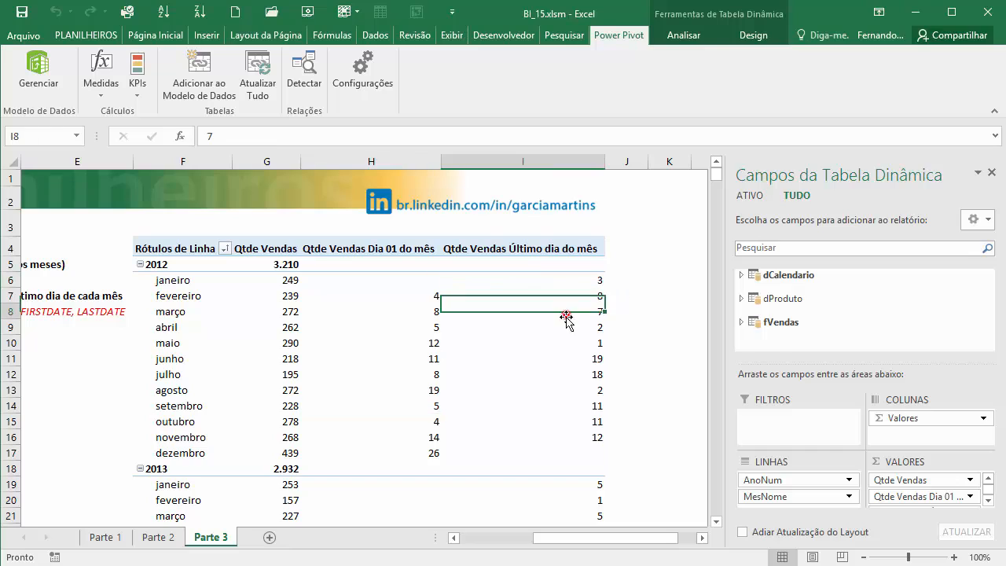
pyautogui.click(573, 358)
pyautogui.click(576, 406)
# - Check the last-day sales quantities for dezembro 2012 and dezembro 2013
pyautogui.click(222, 455)
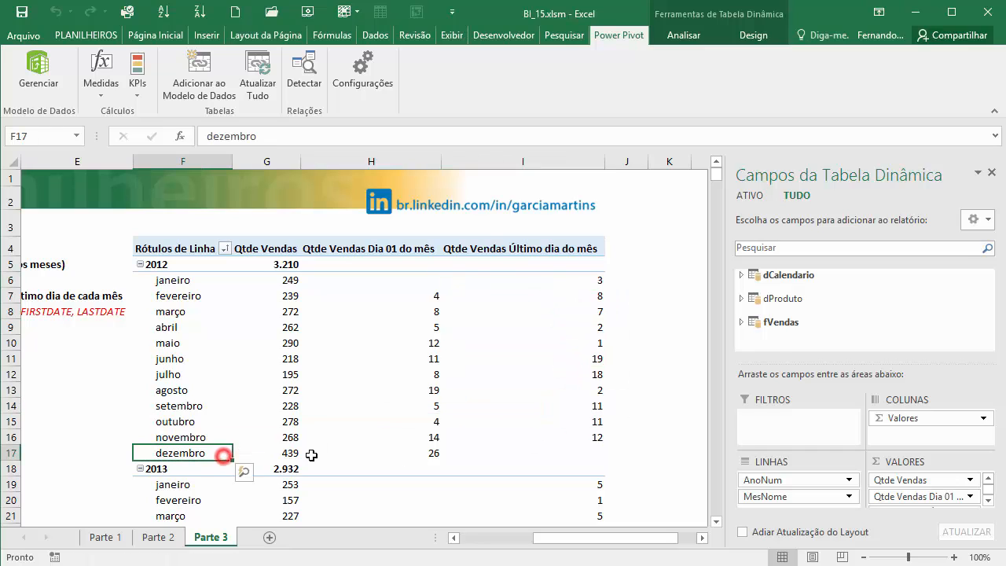
pyautogui.click(586, 454)
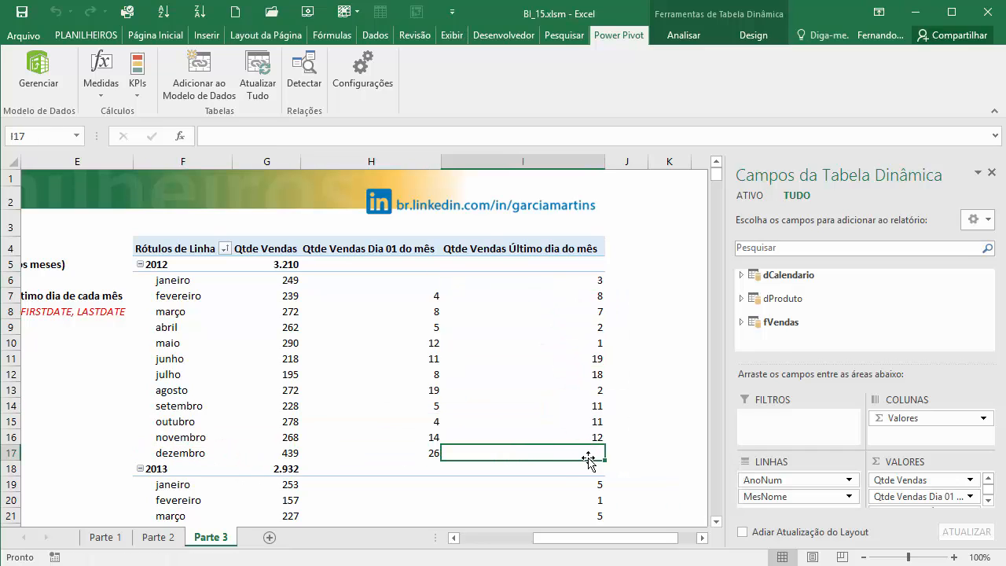
pyautogui.scroll(-4, 638, 432)
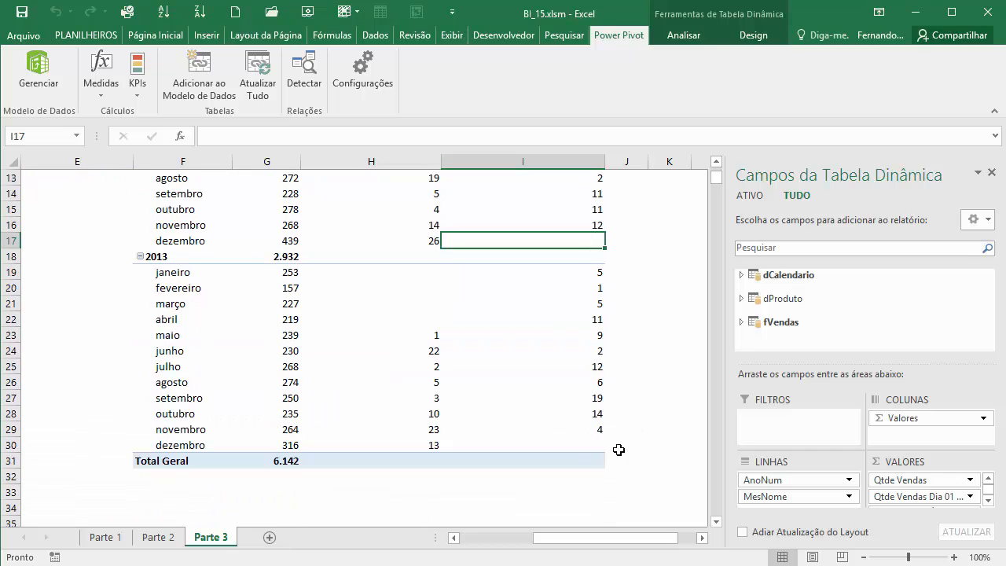
pyautogui.click(591, 442)
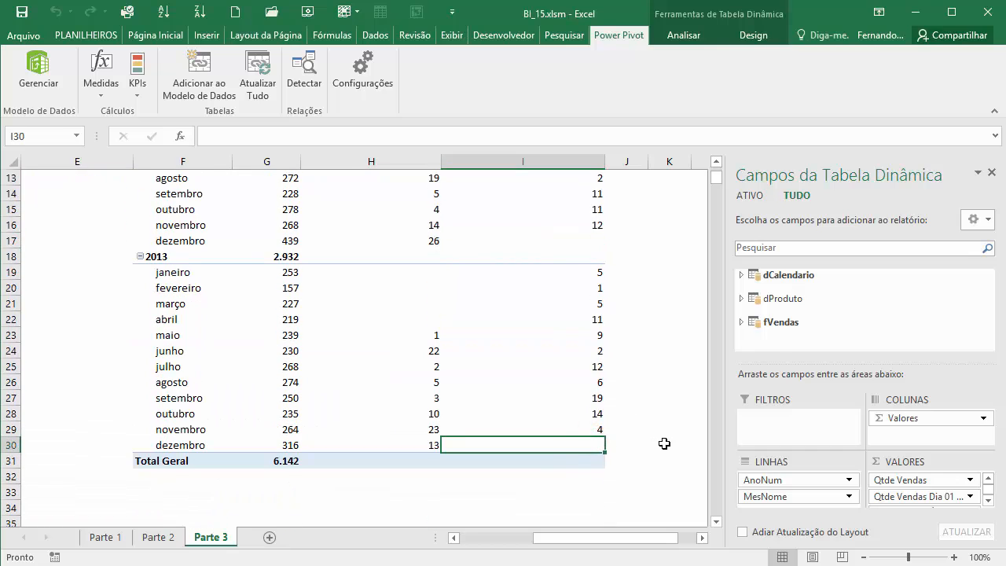
pyautogui.scroll(1, 664, 445)
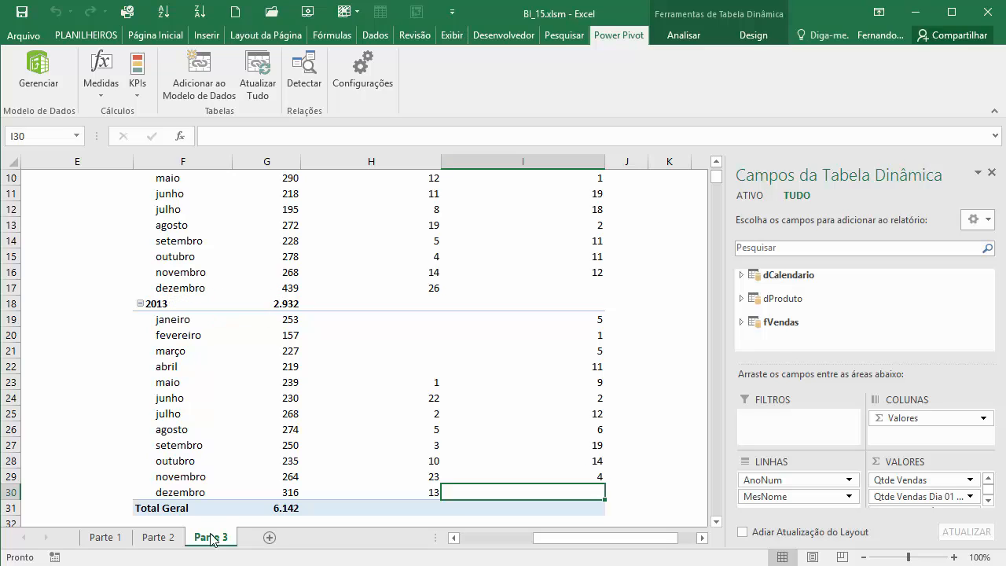
pyautogui.scroll(3, 378, 381)
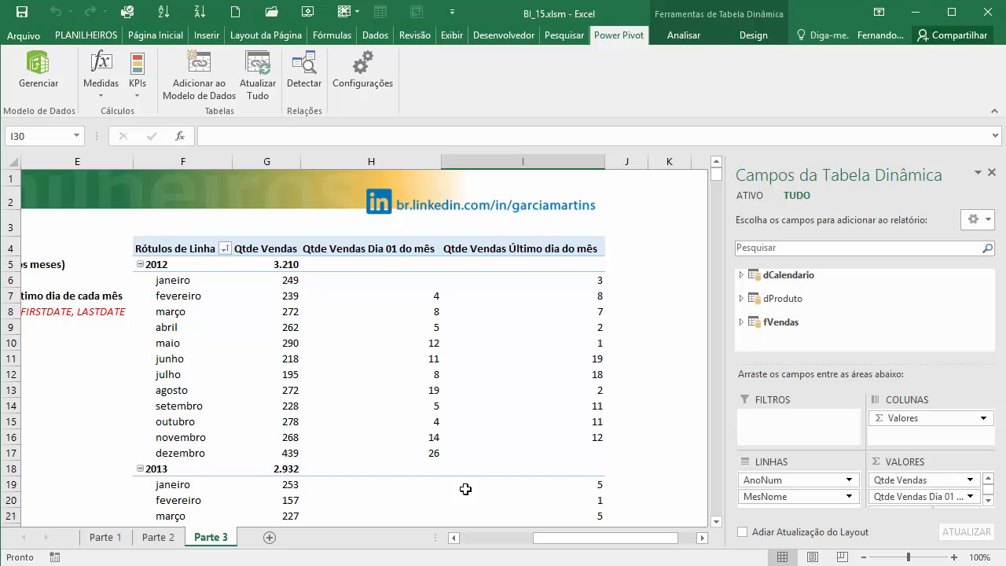
# - Compare the first-day and last-day sales quantities for abril and maio 2012
pyautogui.click(395, 325)
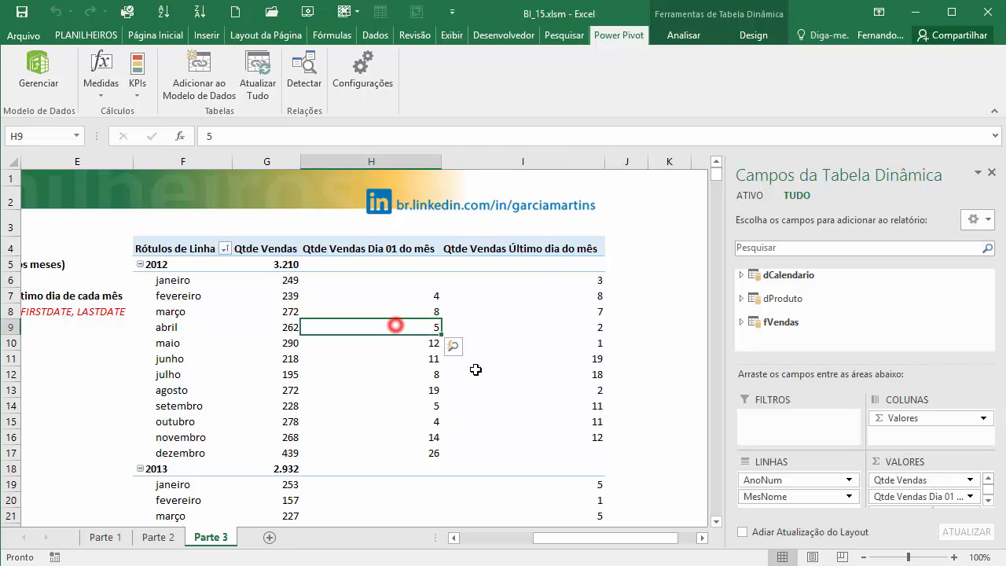
pyautogui.click(586, 323)
pyautogui.click(372, 321)
pyautogui.click(530, 332)
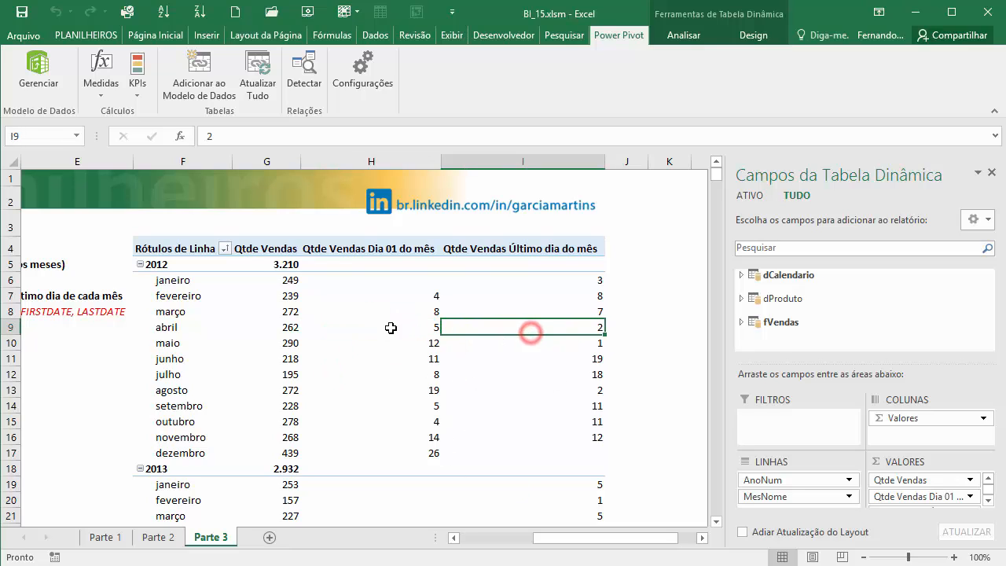
pyautogui.click(391, 329)
pyautogui.click(593, 337)
pyautogui.click(439, 336)
pyautogui.click(557, 342)
pyautogui.click(374, 345)
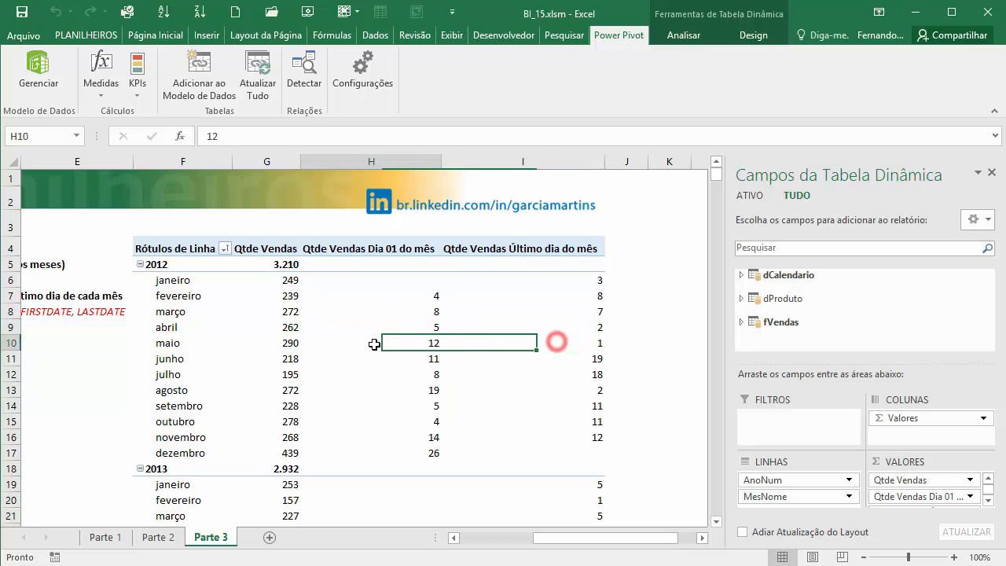
# - Check the first-day against the last-day sales quantity for maio 2012 in the PivotTable
pyautogui.click(539, 341)
pyautogui.click(406, 347)
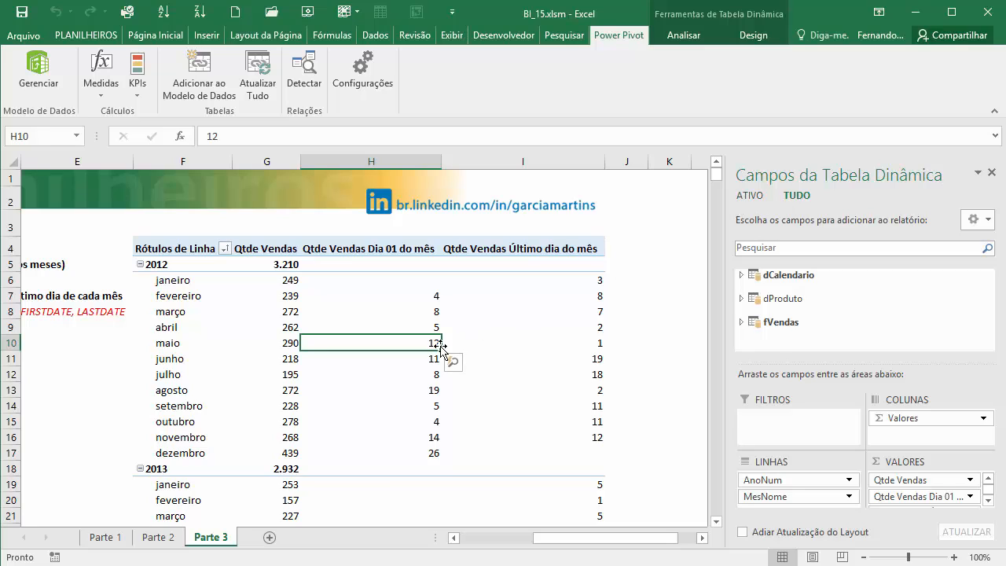
pyautogui.moveTo(480, 351)
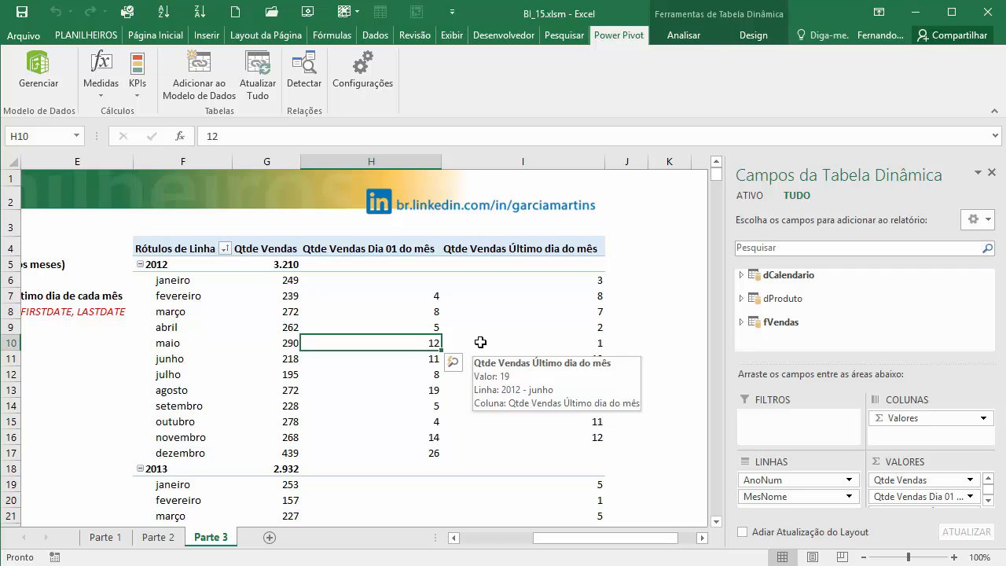
# - Create a new measure in the fVendas table named "Qtde Vendas Meio do Mês"
pyautogui.click(393, 310)
pyautogui.click(100, 87)
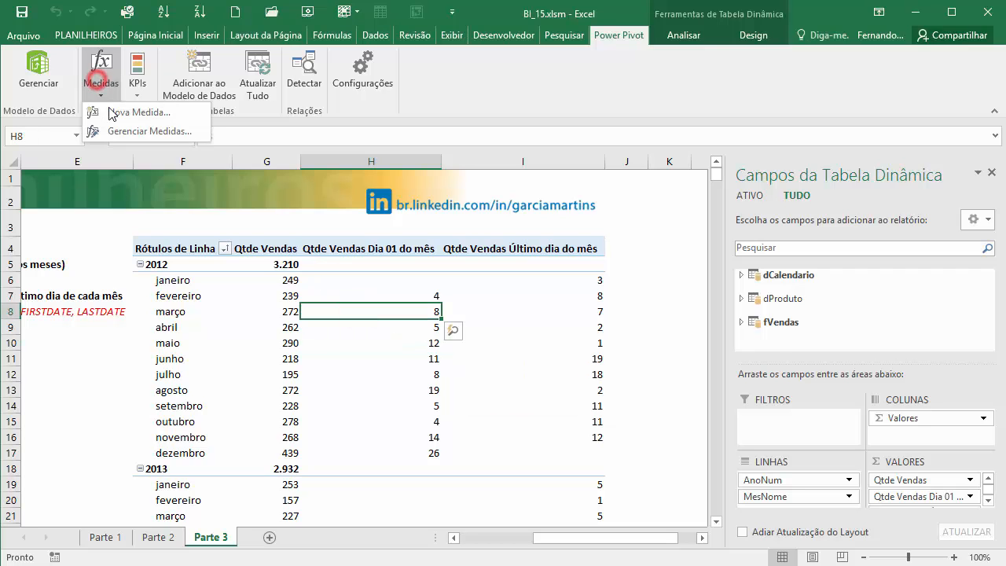
pyautogui.click(118, 113)
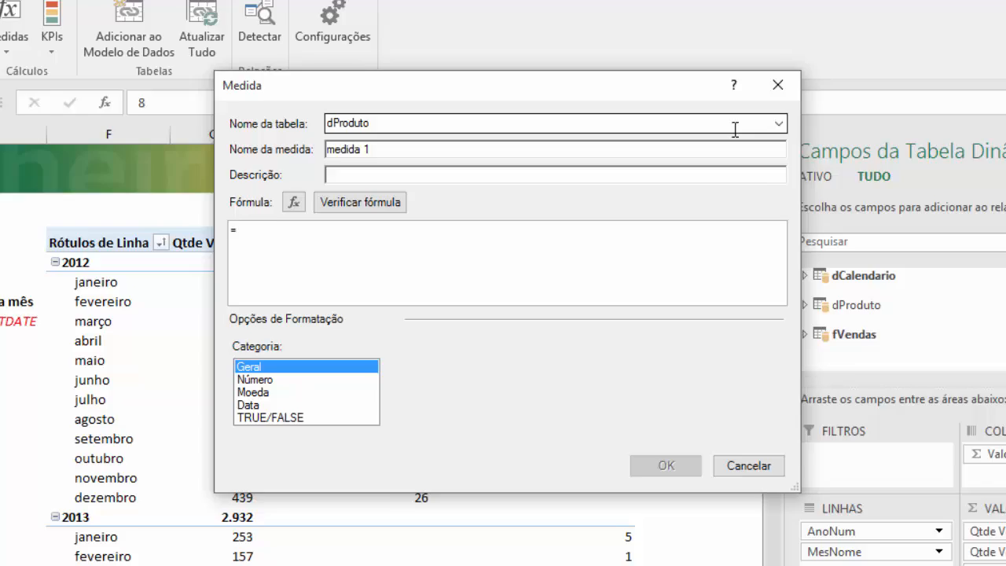
pyautogui.click(778, 123)
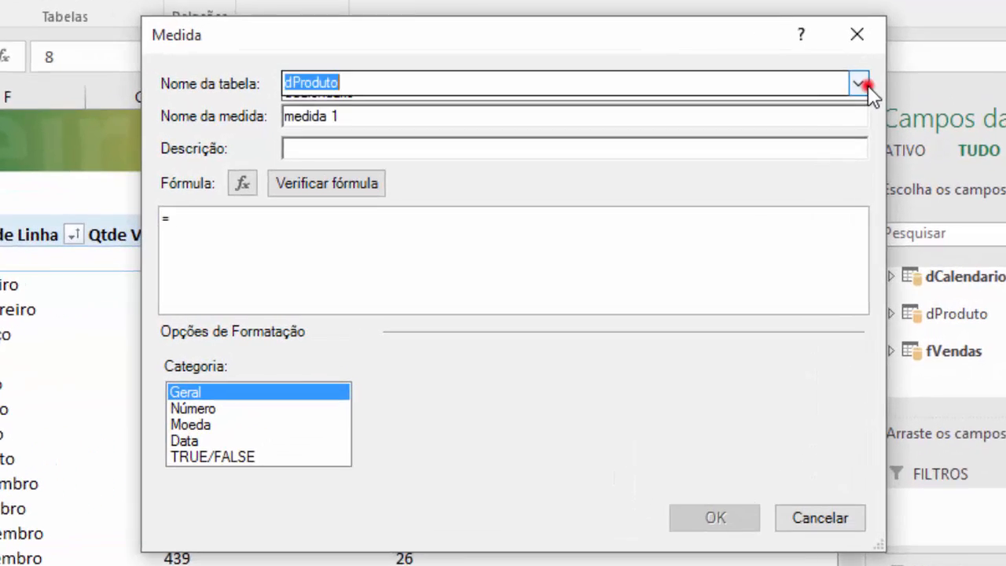
pyautogui.click(625, 153)
pyautogui.click(390, 145)
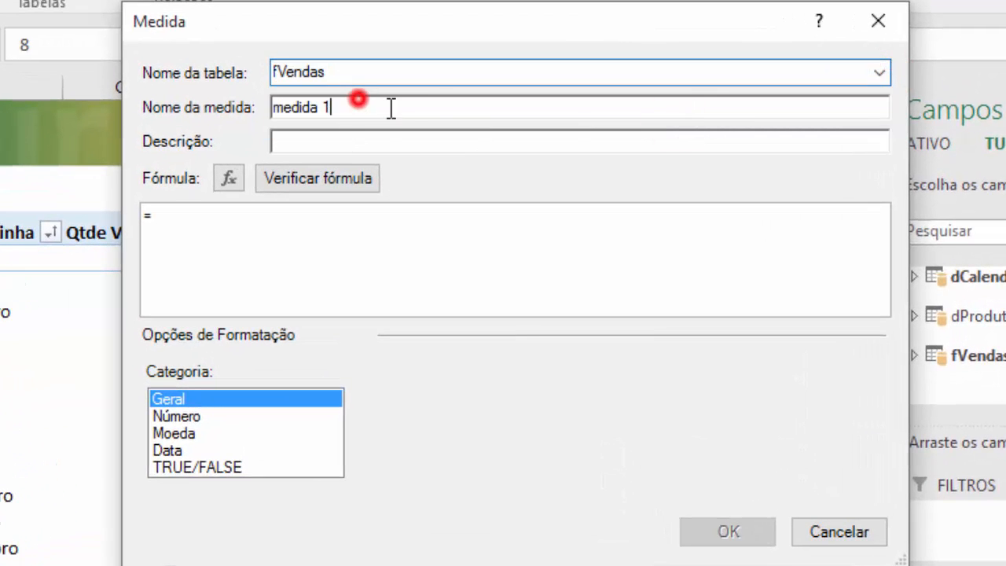
pyautogui.moveTo(390, 108); pyautogui.dragTo(102, 87)
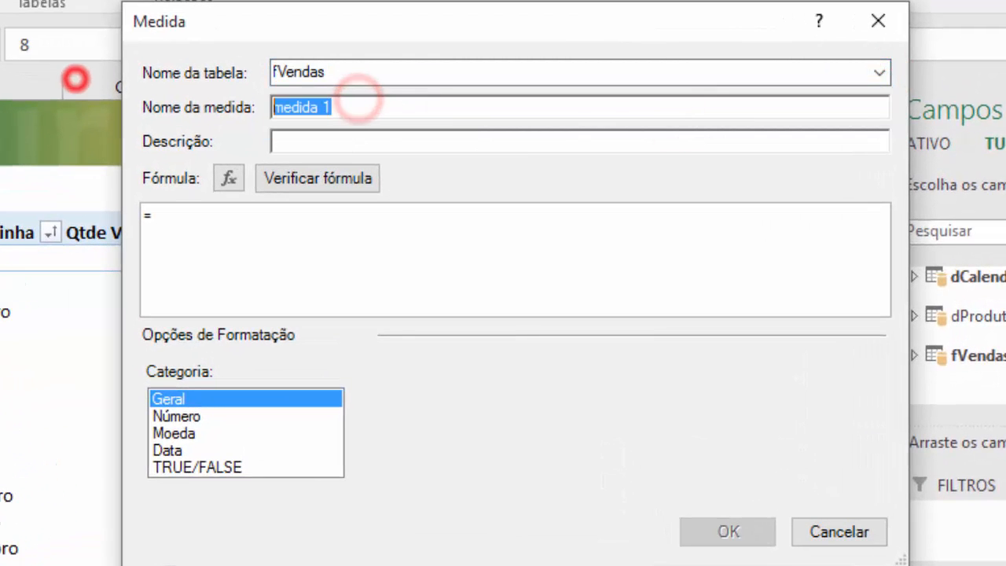
pyautogui.write('Qtde Vendas')
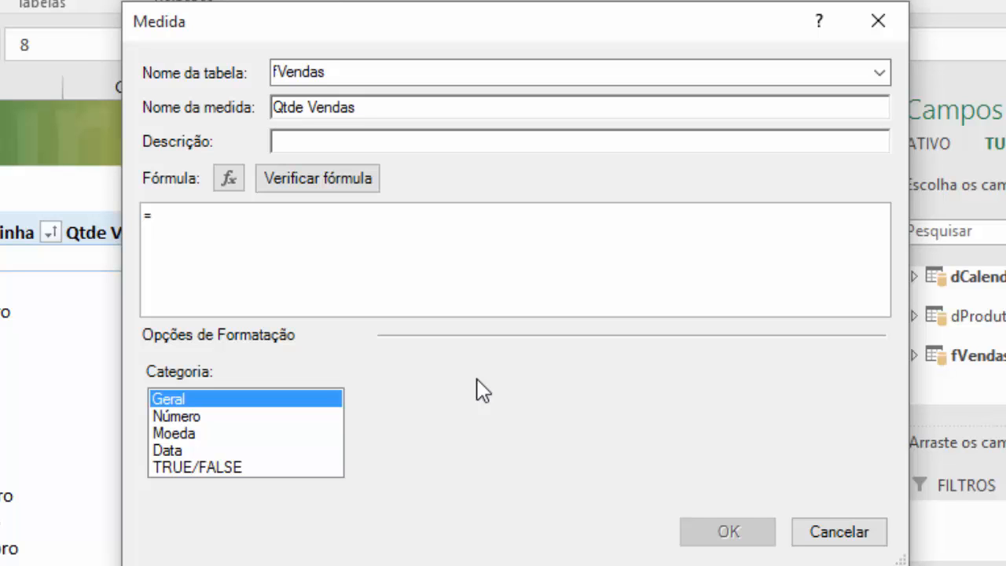
pyautogui.write(' Meio do Mês')
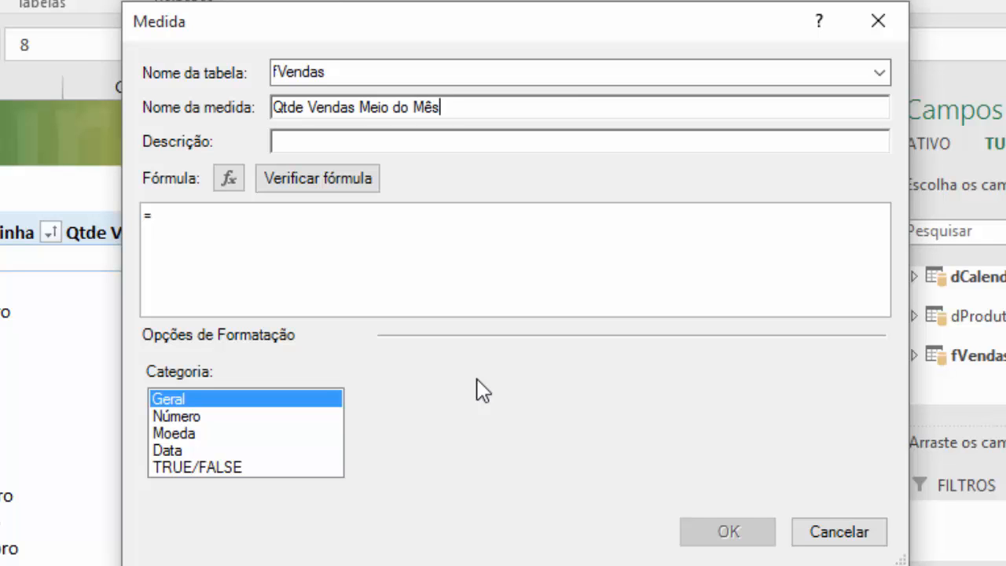
# - Start the measure formula with CALCULATE, using [Qtde Vendas] as its expression
pyautogui.click(238, 225)
pyautogui.write('cal')
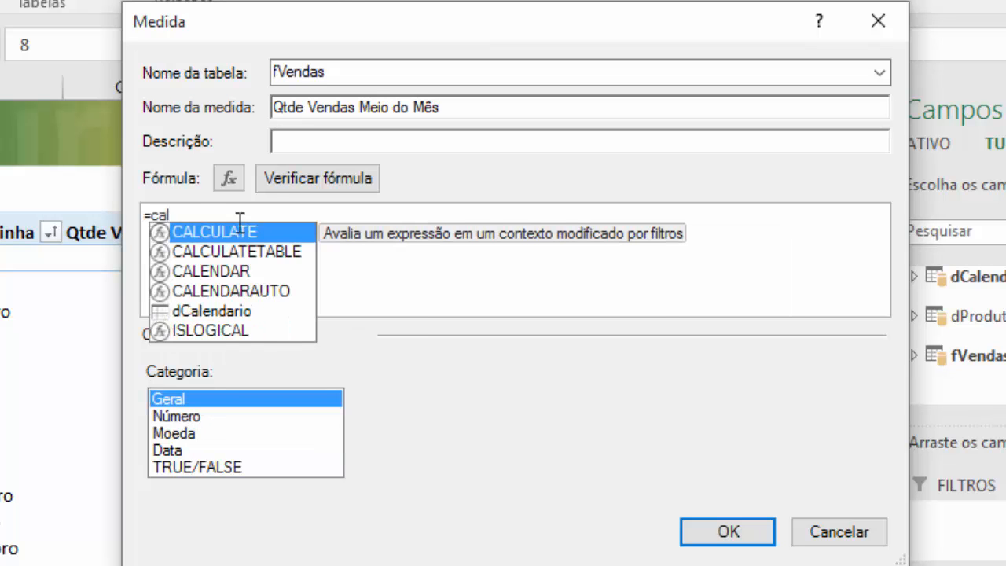
pyautogui.press('Tab')
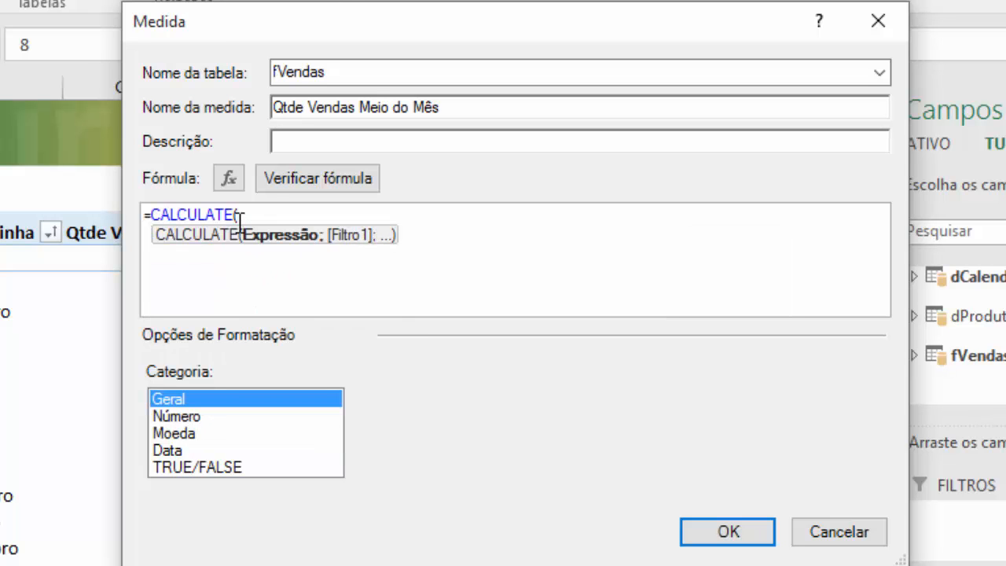
pyautogui.write('[')
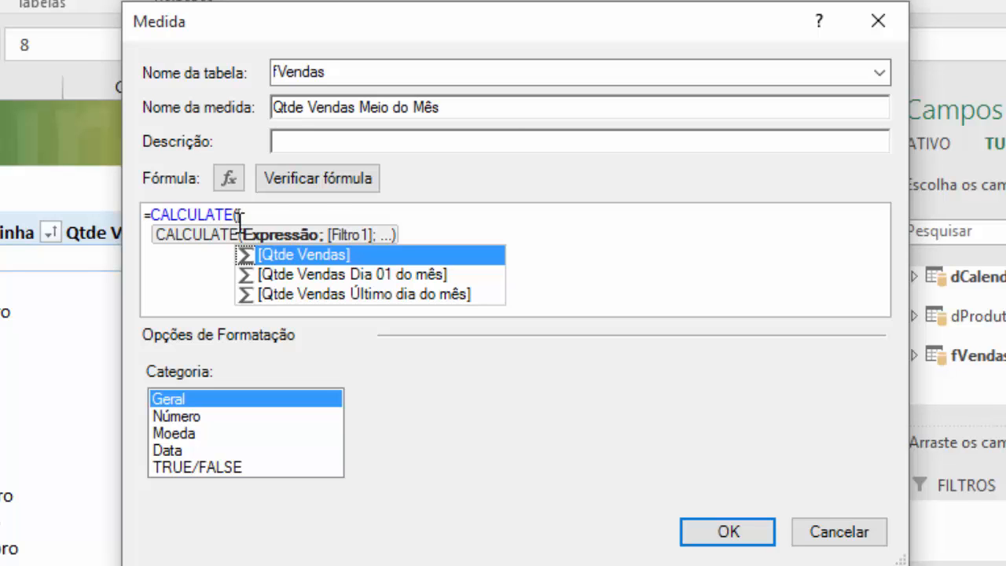
pyautogui.press('Tab')
pyautogui.write(';')
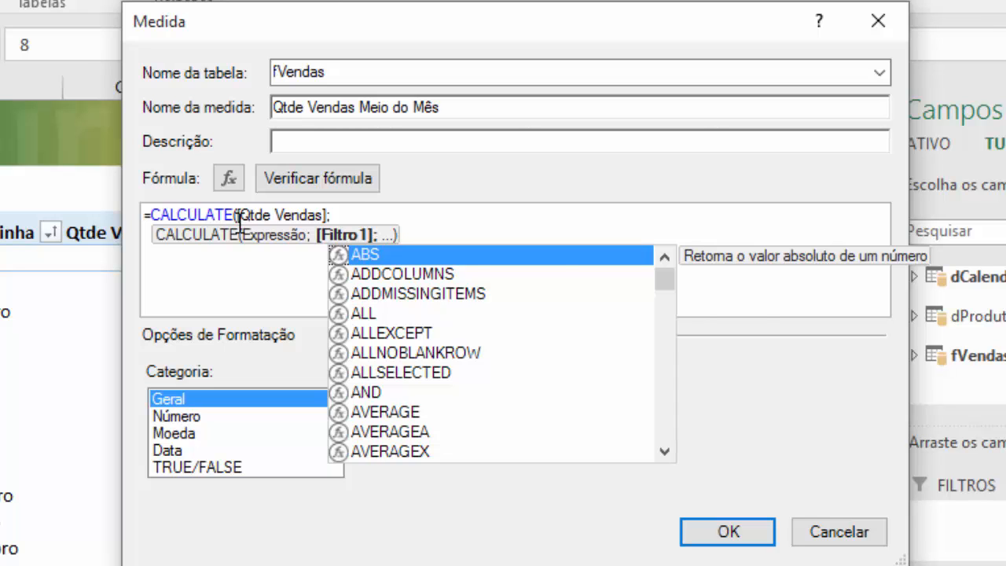
# - Add DATESBETWEEN as the CALCULATE filter, with dCalendario[DataBase] as its dates column
pyautogui.write('dates')
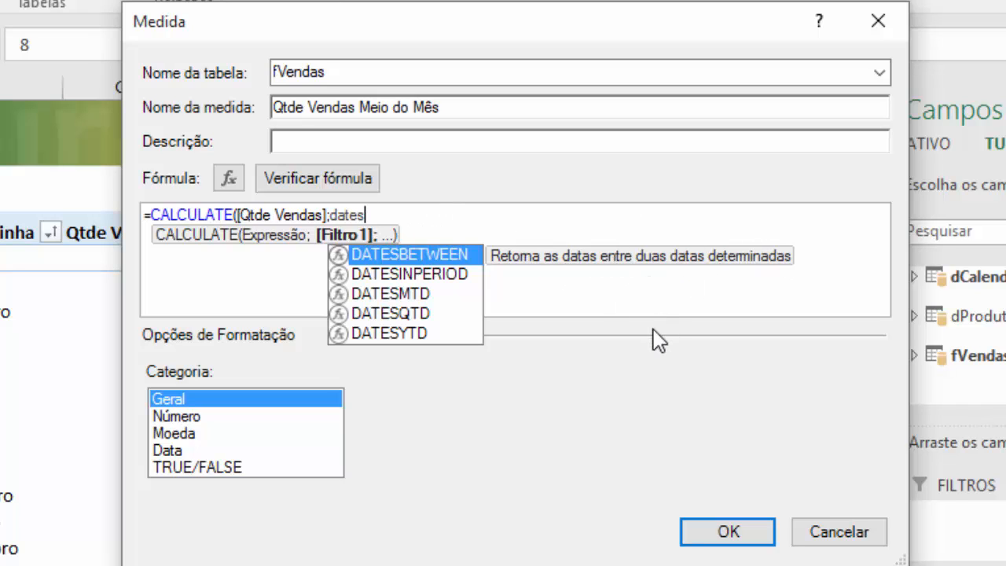
pyautogui.press('Tab')
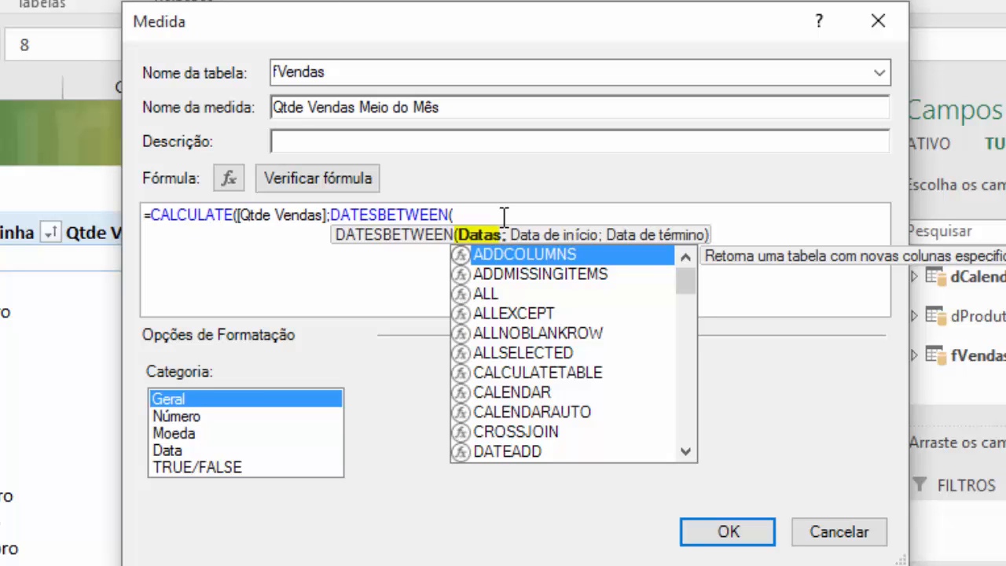
pyautogui.write('dc')
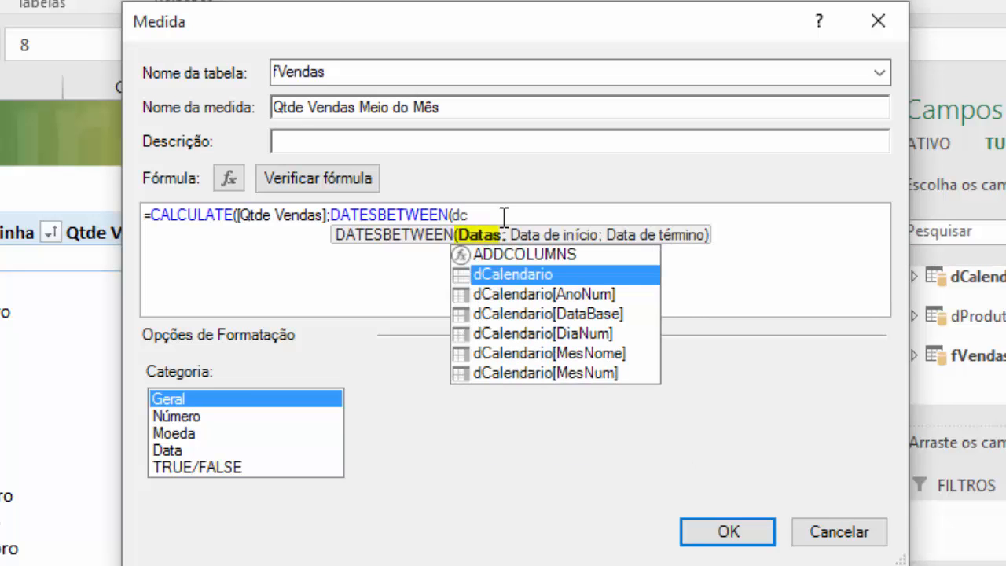
pyautogui.write('a')
pyautogui.press('Down')
pyautogui.press('Down')
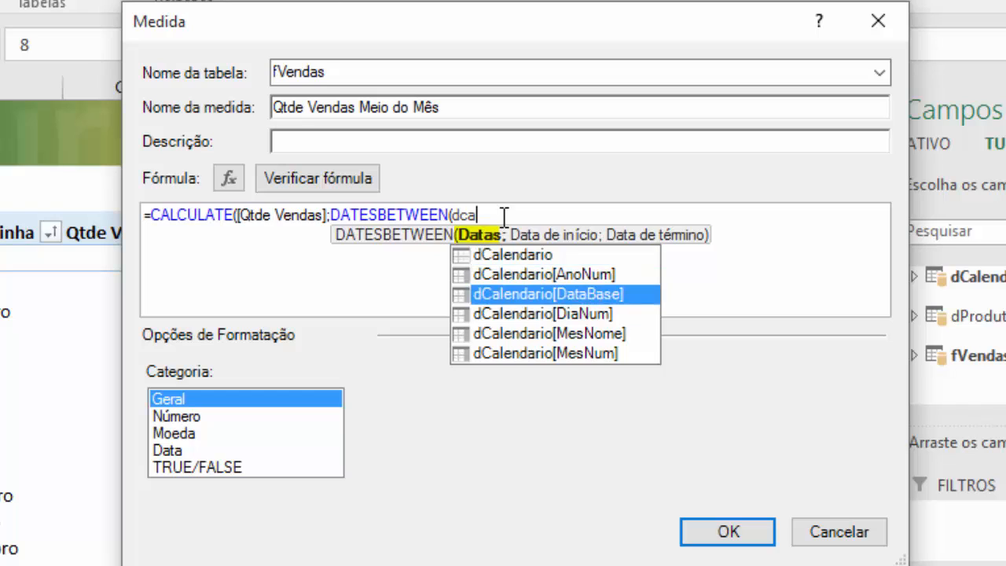
pyautogui.press('Tab')
pyautogui.write(';')
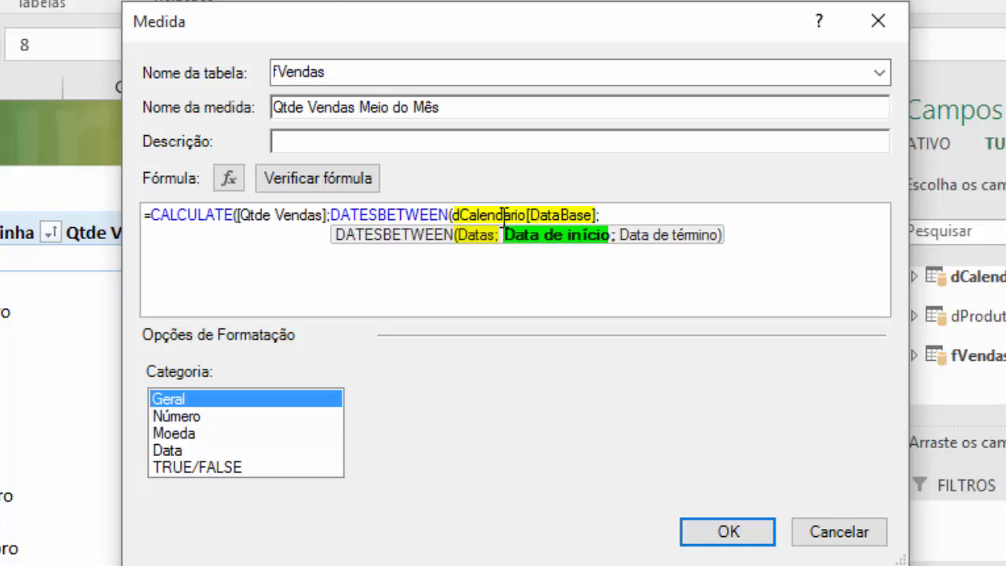
# - Begin the DATESBETWEEN start date with DATEADD, using FIRSTDATE(dCalendario[DataBase]) as its dates argument
pyautogui.write('date')
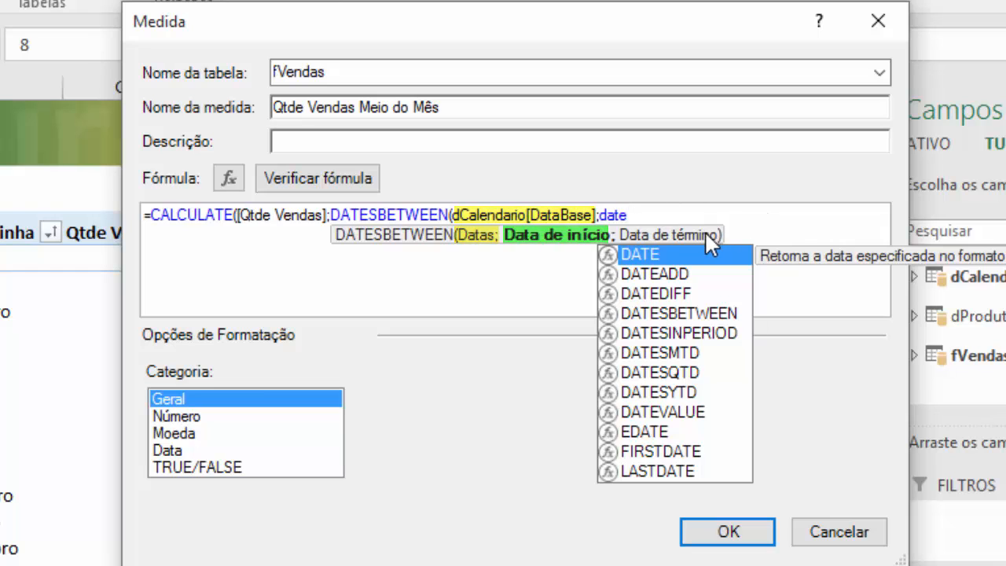
pyautogui.press('Down')
pyautogui.press('Tab')
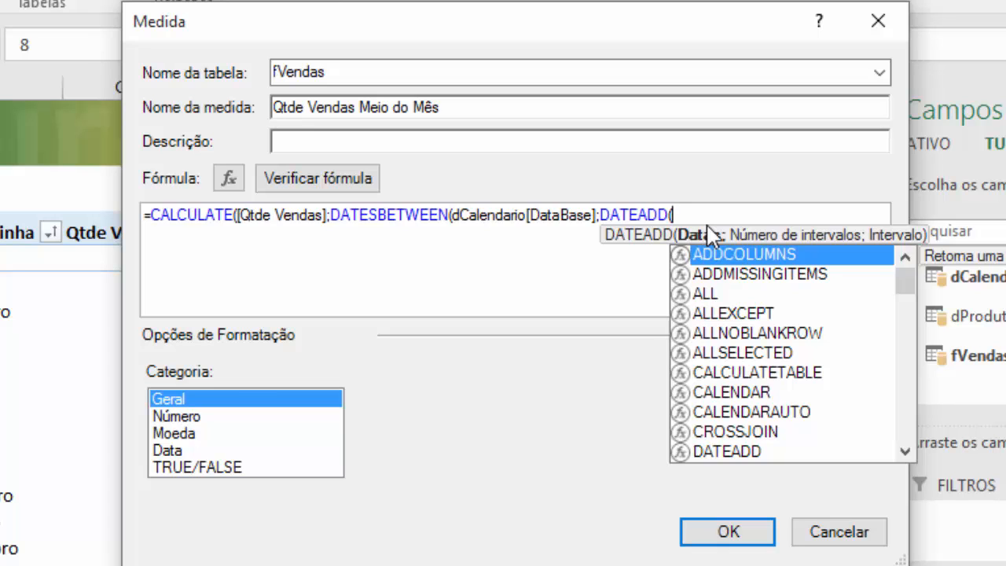
pyautogui.write('firs')
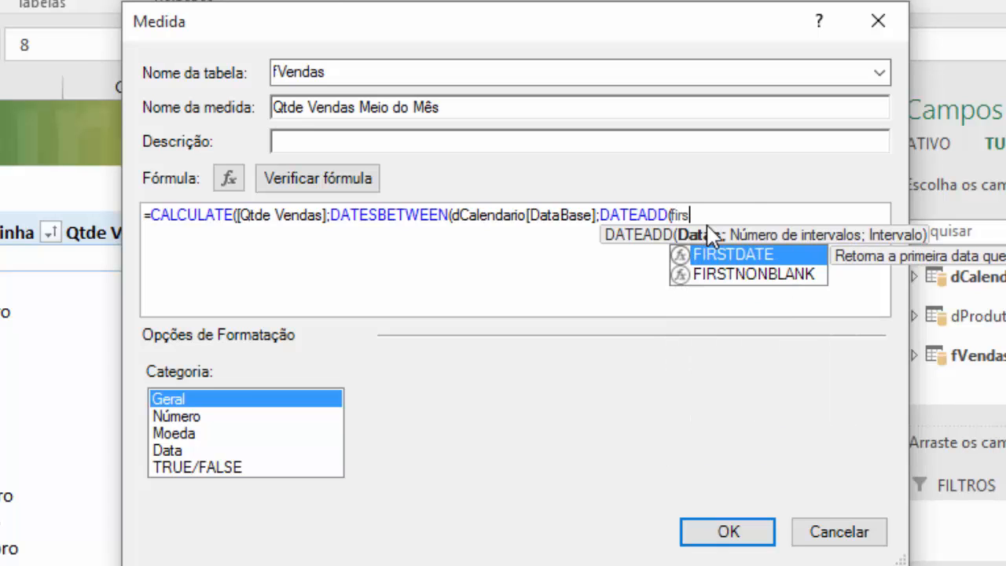
pyautogui.press('Tab')
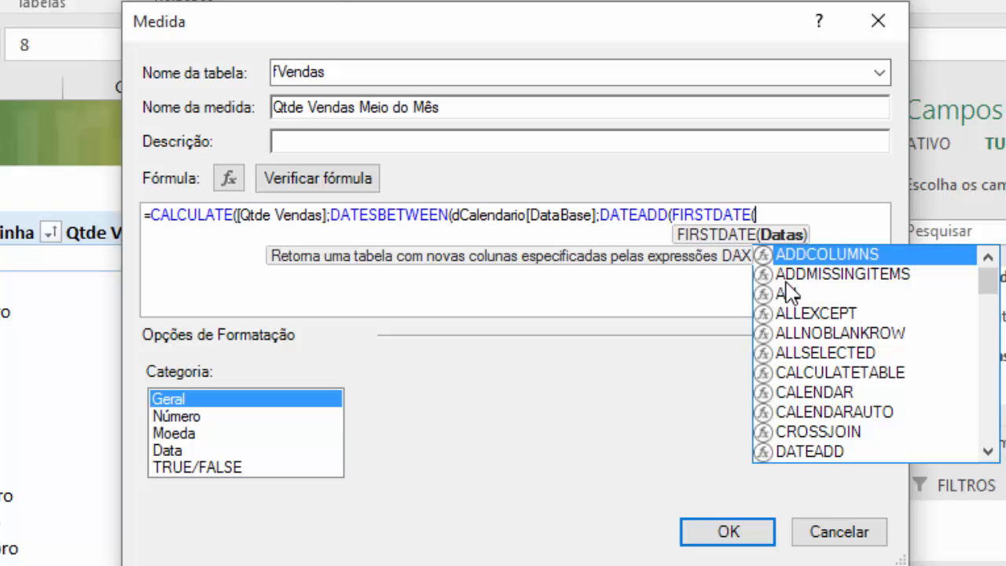
pyautogui.write('dc')
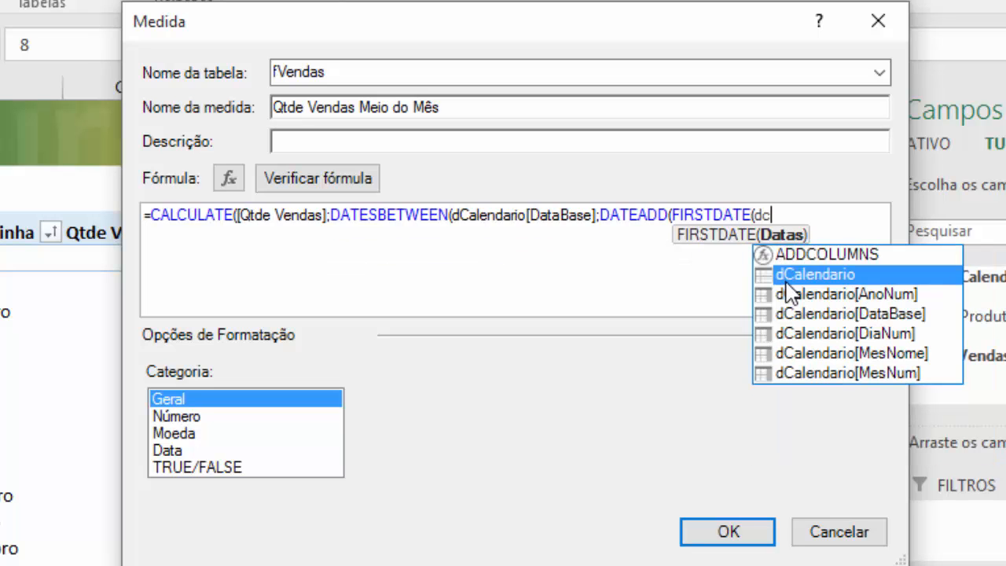
pyautogui.press('Down')
pyautogui.press('Down')
pyautogui.press('Tab')
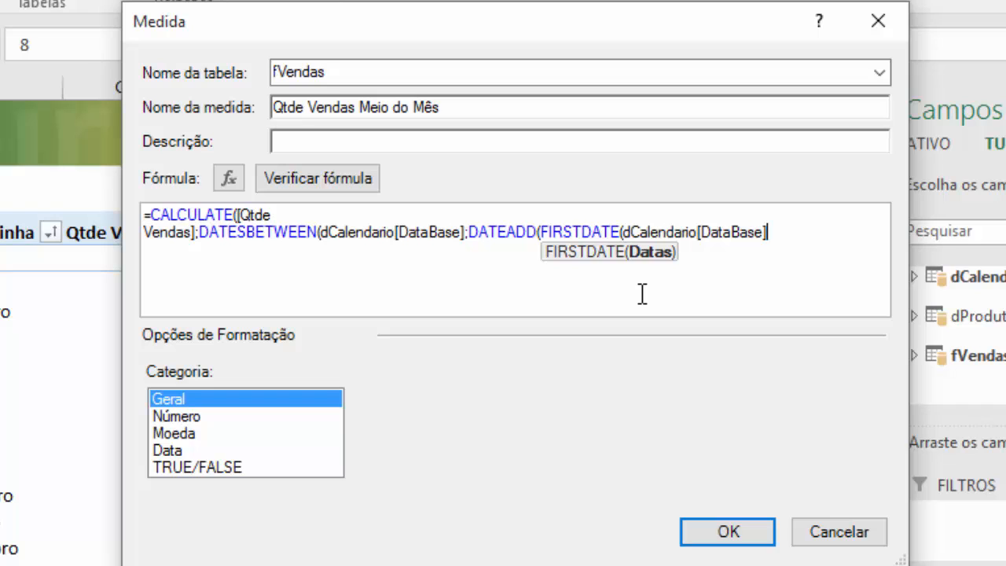
pyautogui.write(')')
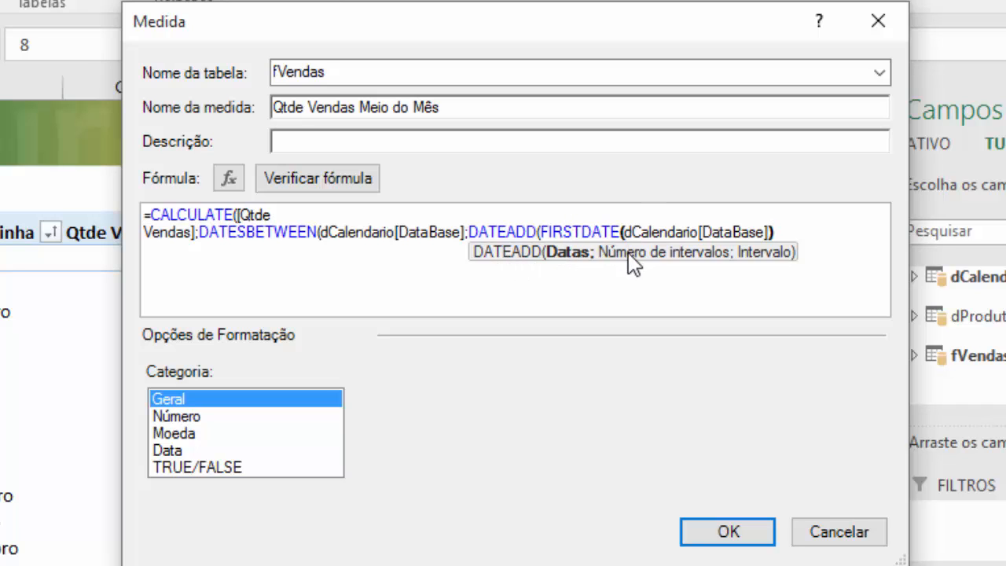
# - Complete the start-date DATEADD with 1 as the number of intervals and DAY as the interval
pyautogui.write(';')
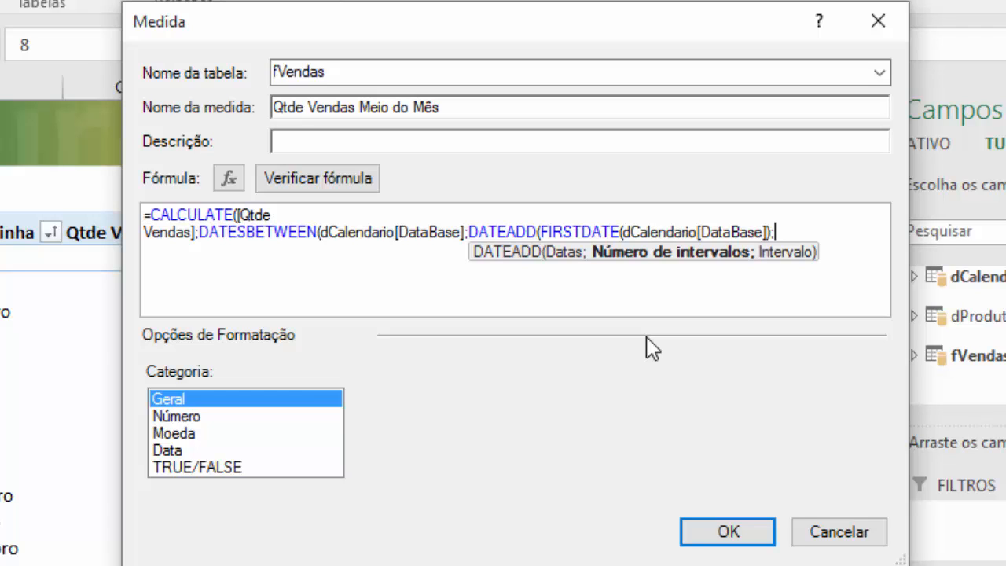
pyautogui.write('1;')
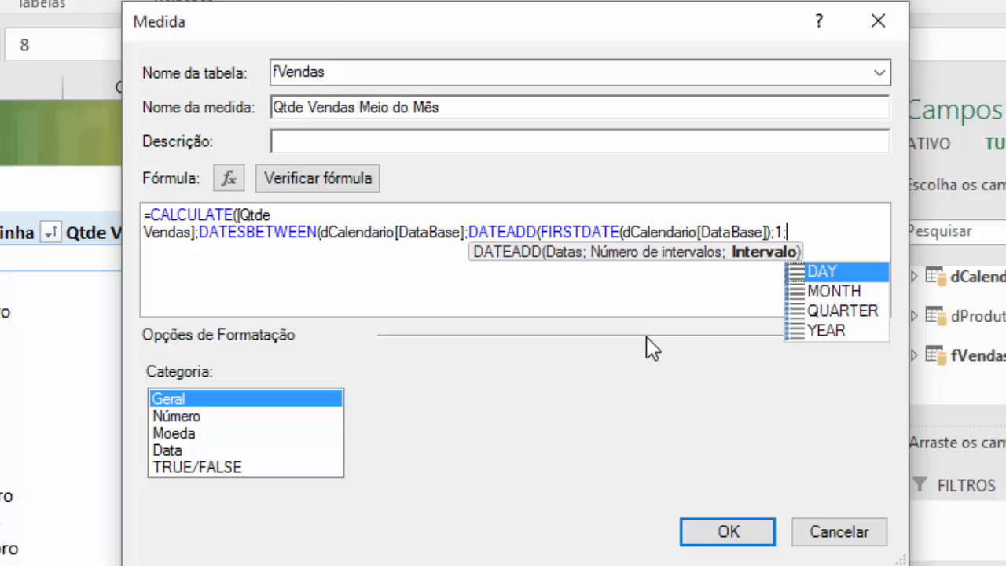
pyautogui.press('Tab')
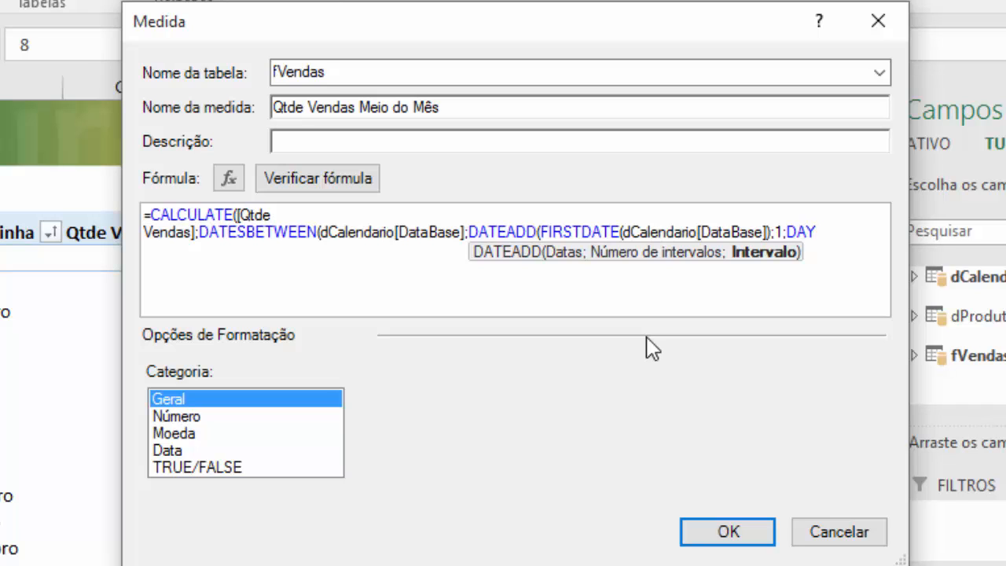
pyautogui.write(')')
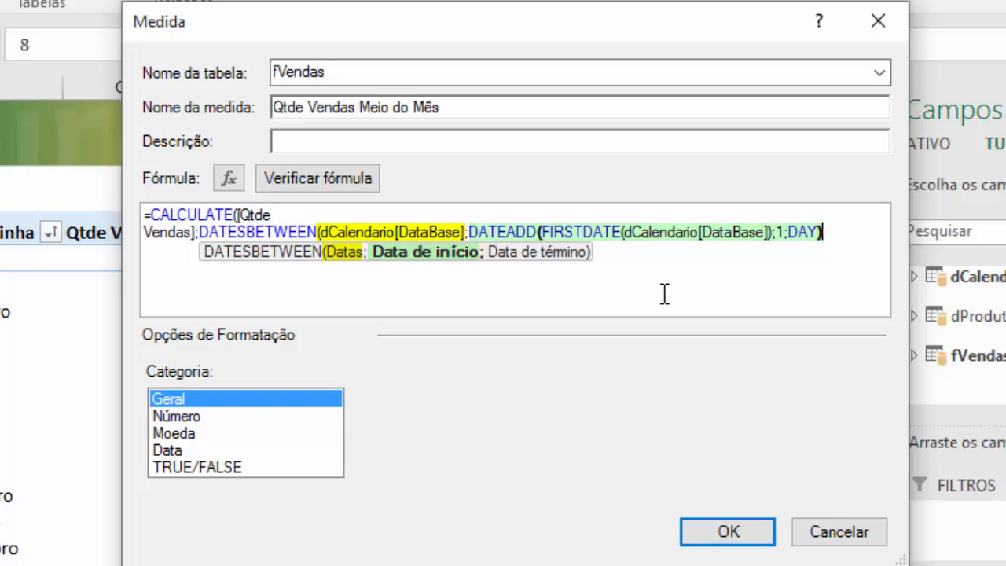
pyautogui.write(';')
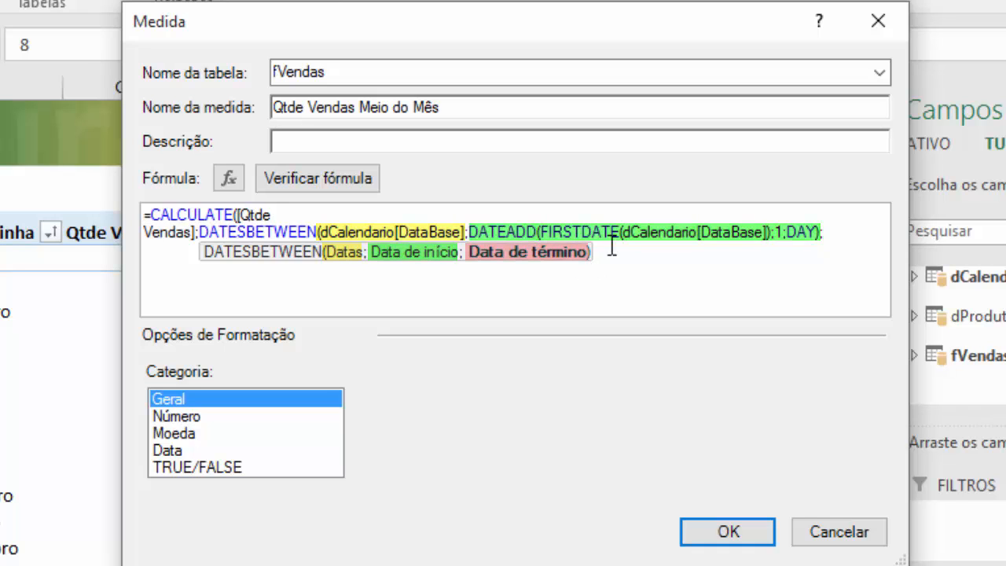
# - Begin the DATESBETWEEN end date with DATEADD, using LASTDATE(dCalendario[DataBase]) as its dates argument
pyautogui.write('date')
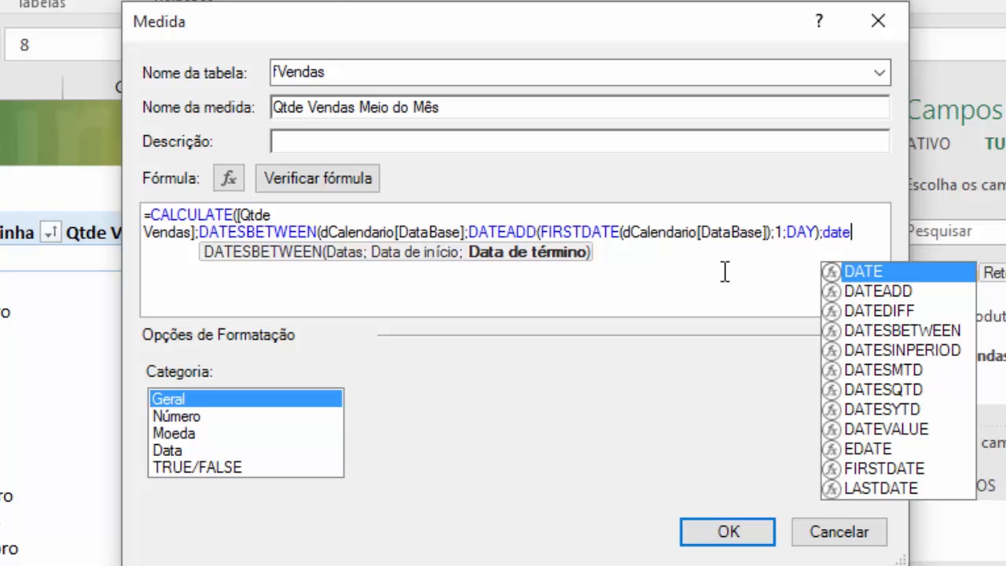
pyautogui.press('Down')
pyautogui.press('Tab')
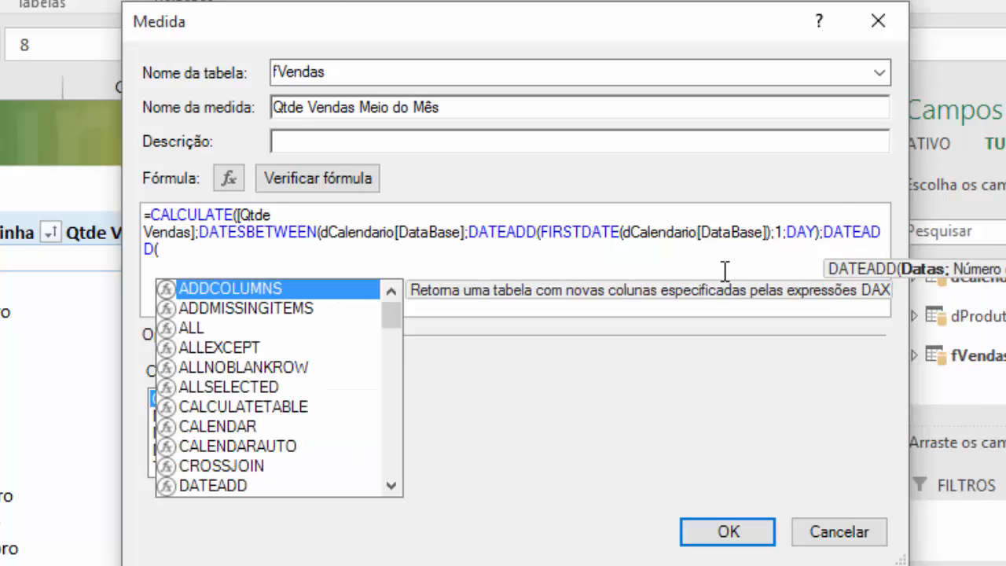
pyautogui.write('last')
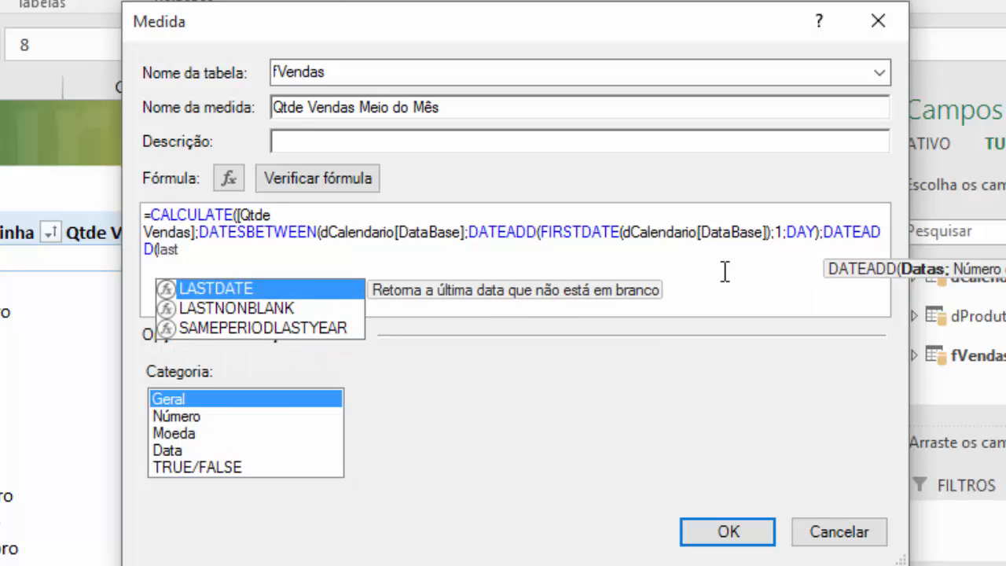
pyautogui.press('Tab')
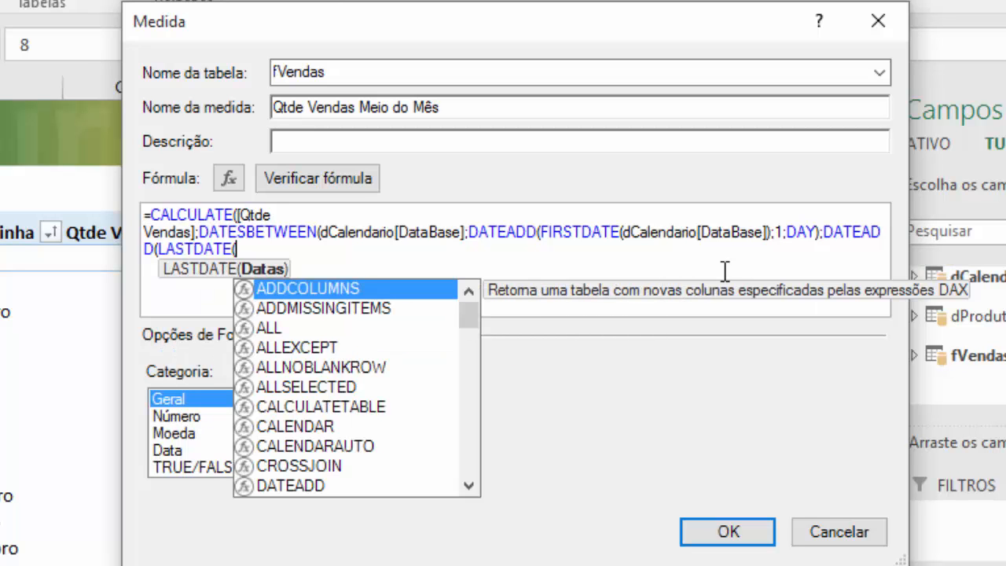
pyautogui.write('dca')
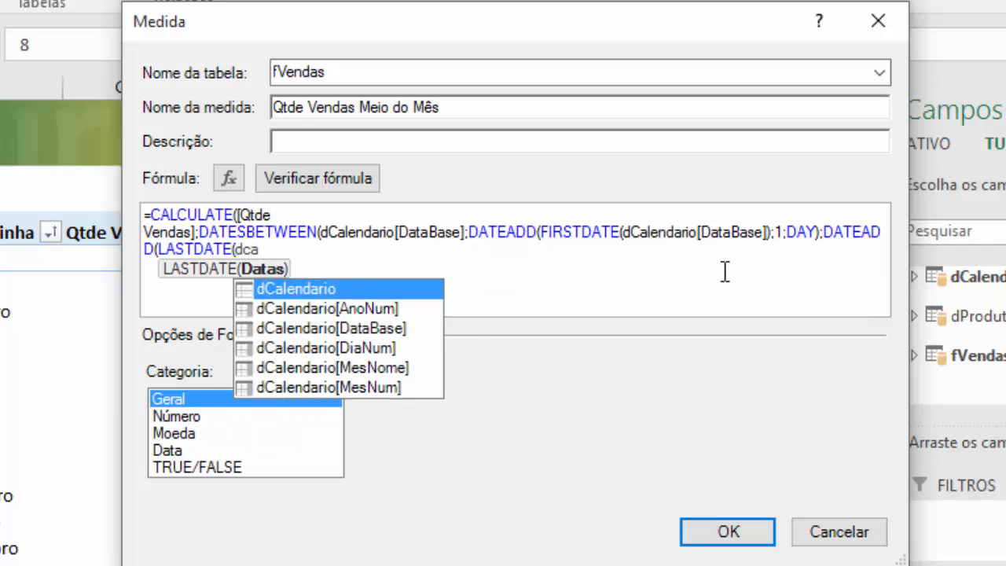
pyautogui.press('Down')
pyautogui.press('Down')
pyautogui.press('Tab')
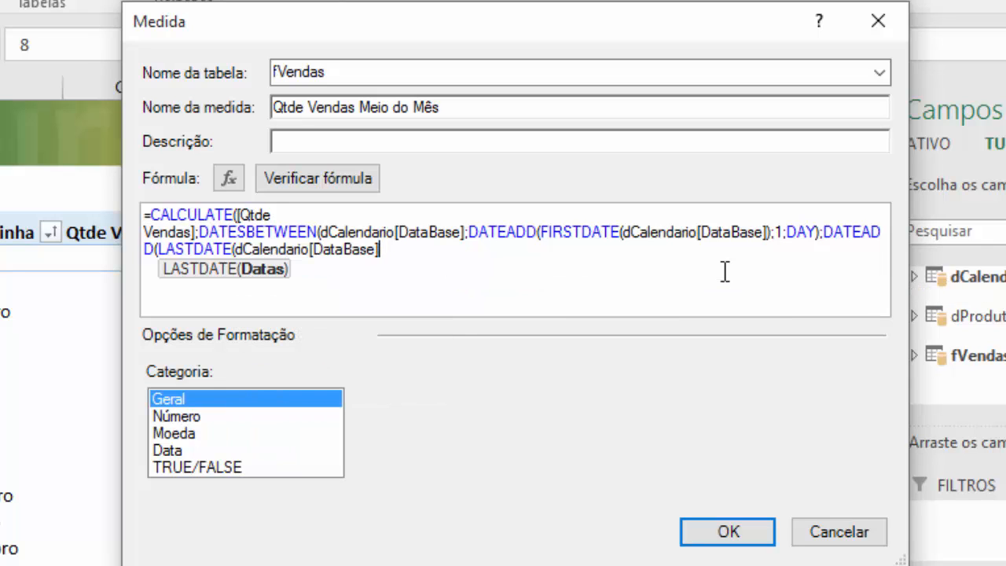
pyautogui.write(')')
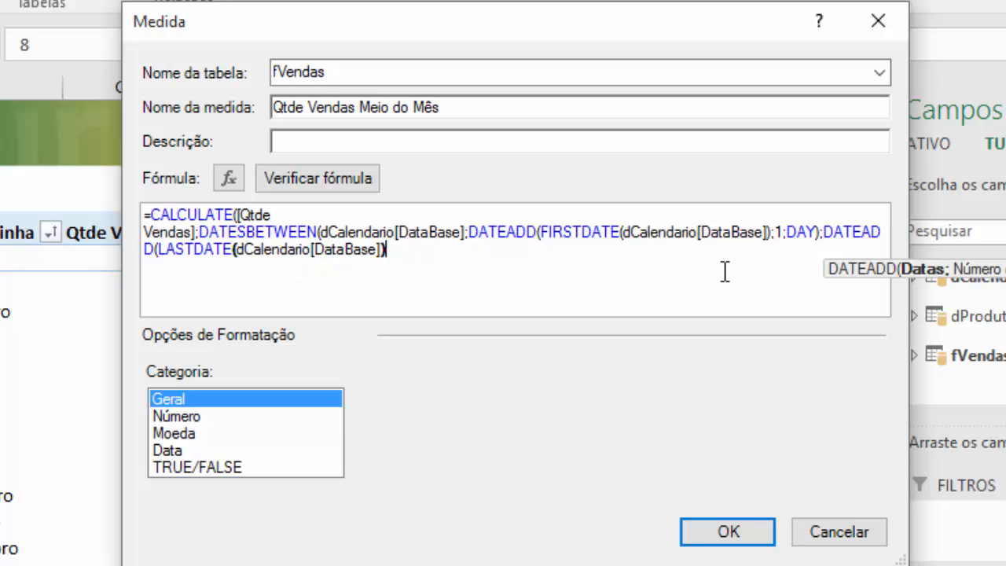
pyautogui.write(';')
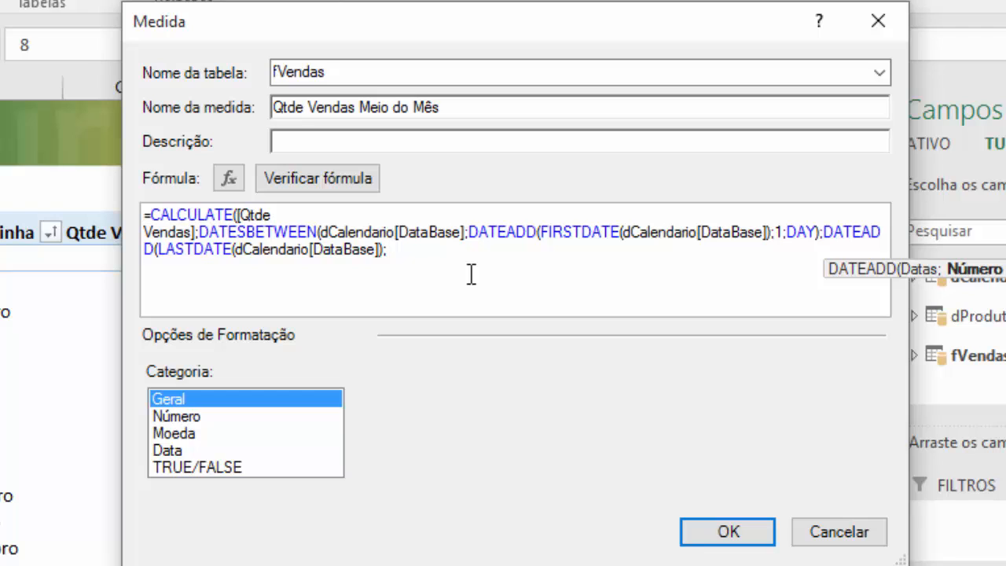
# - Complete the end-date DATEADD with -1 as the number of intervals and DAY as the interval, closing the DATESBETWEEN and CALCULATE functions
pyautogui.write('-1')
pyautogui.write(';')
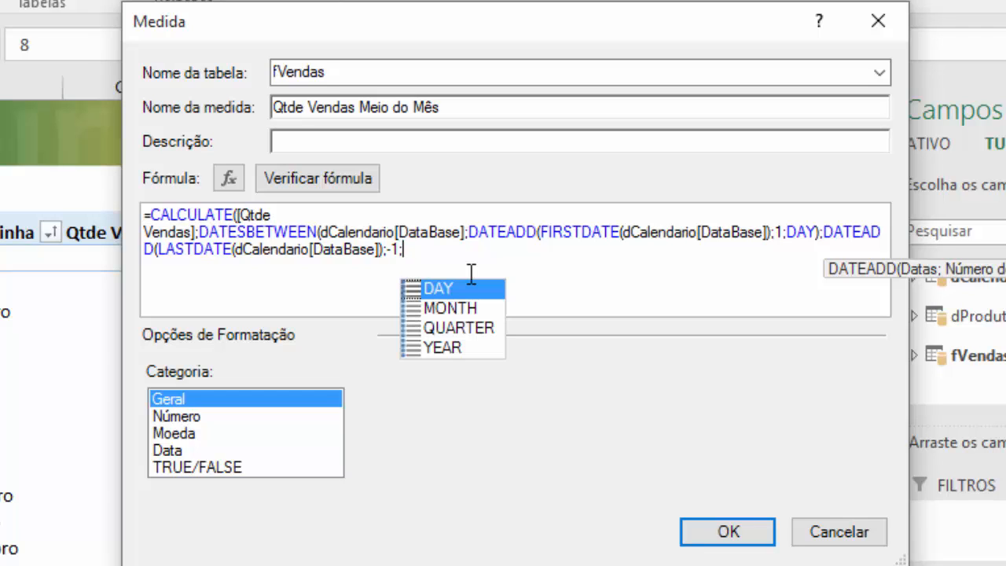
pyautogui.press('Tab')
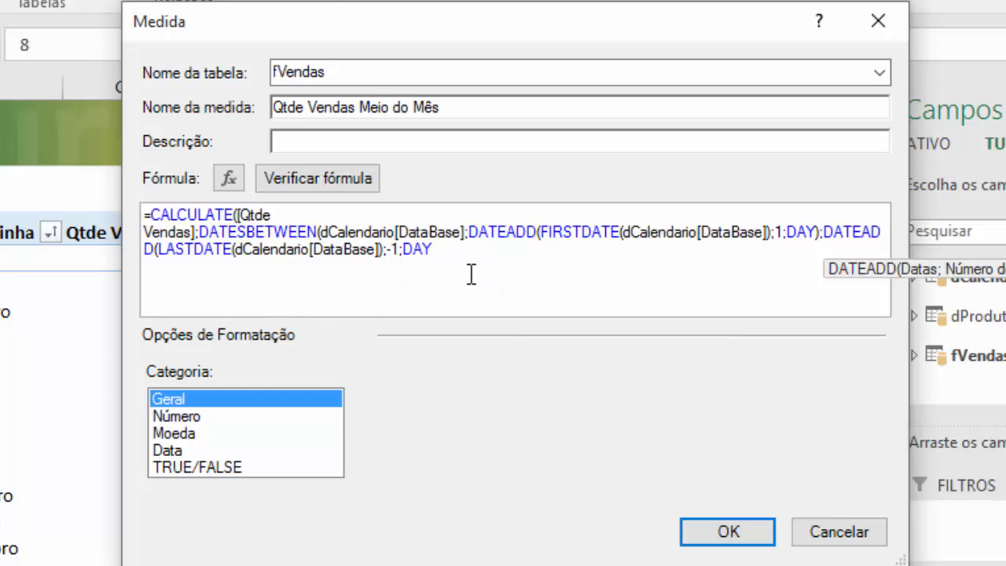
pyautogui.write(')')
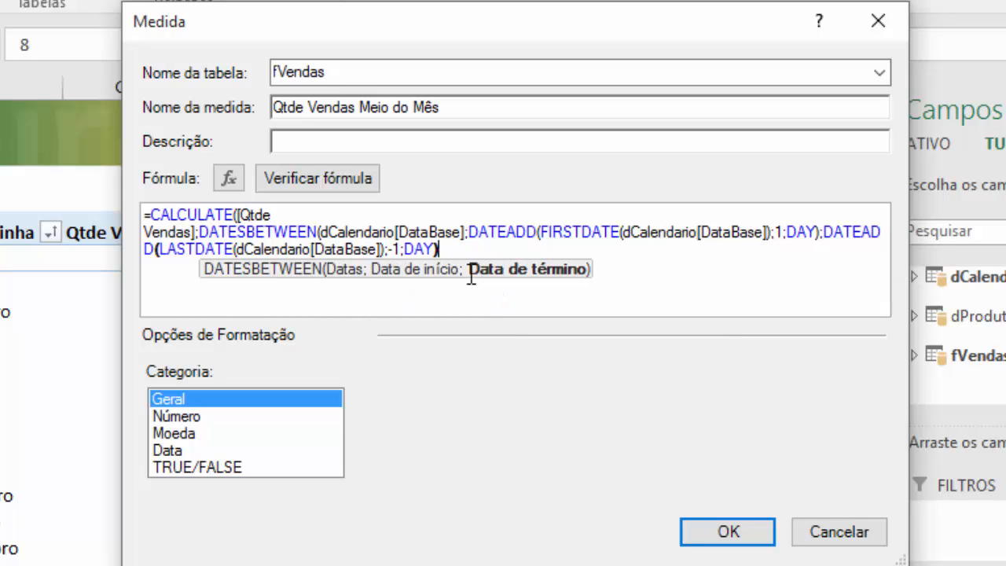
pyautogui.write(')')
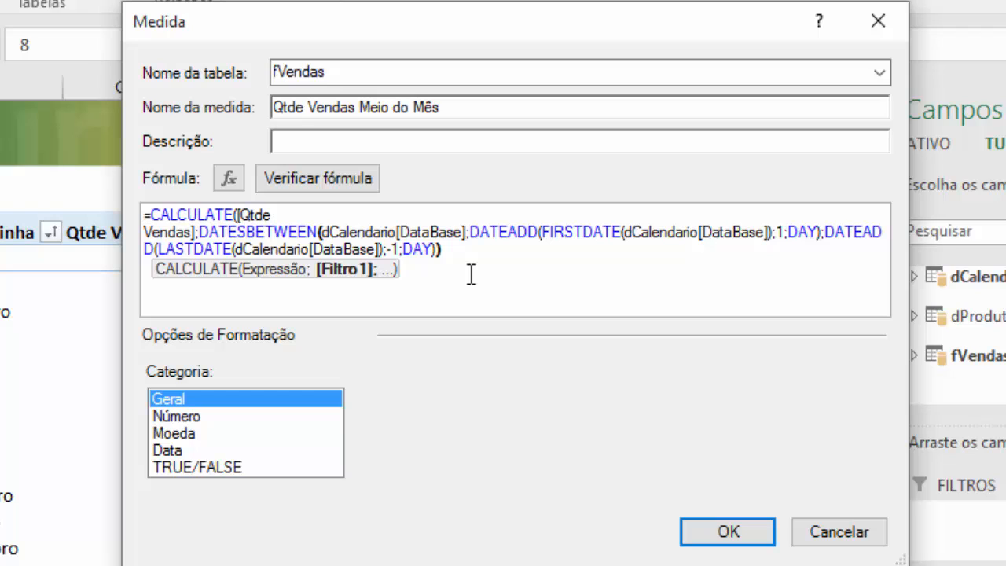
pyautogui.write(')')
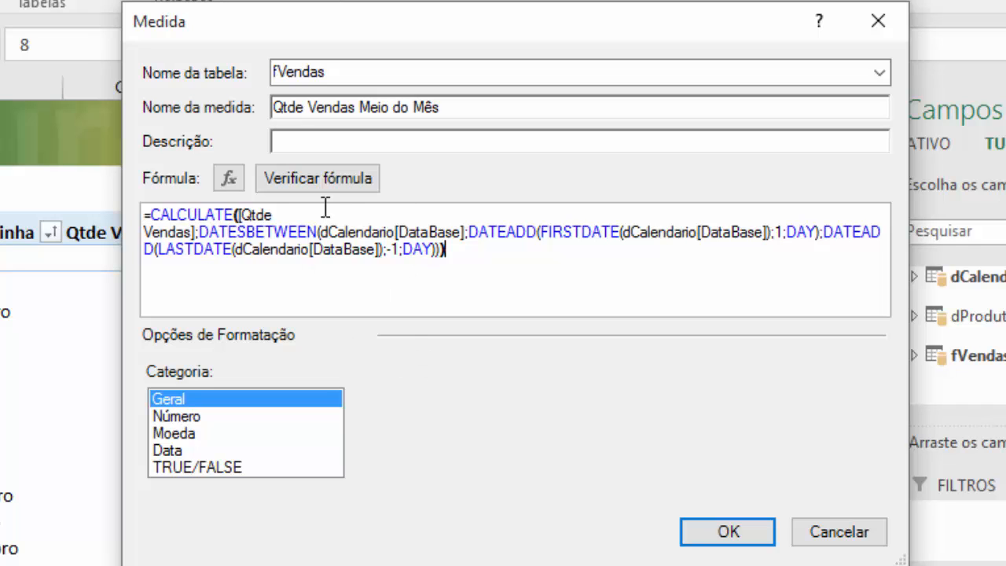
# - Check the Qtde Vendas Meio do Mês formula for errors, review its DATESBETWEEN arguments and save the measure
pyautogui.click(295, 187)
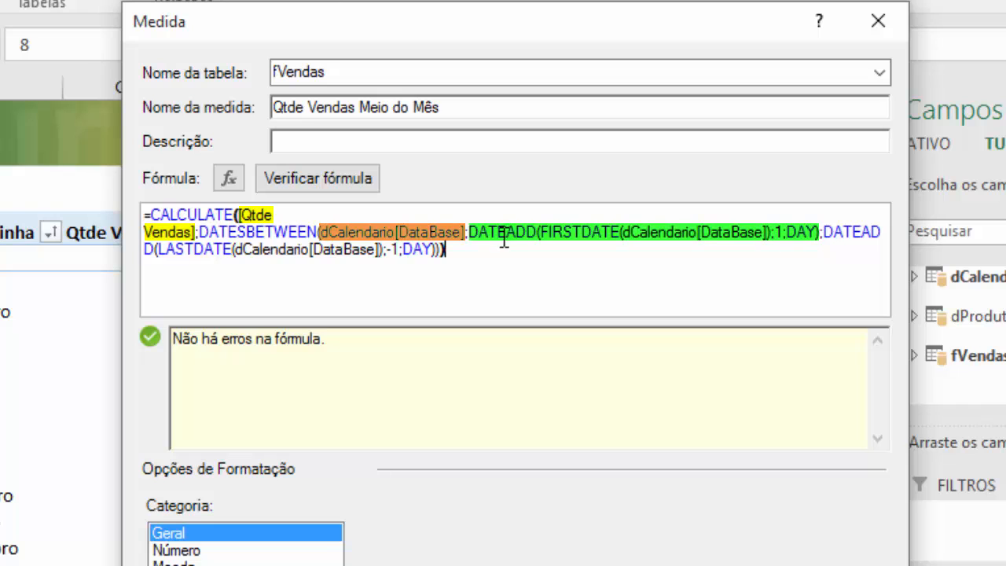
pyautogui.click(307, 232)
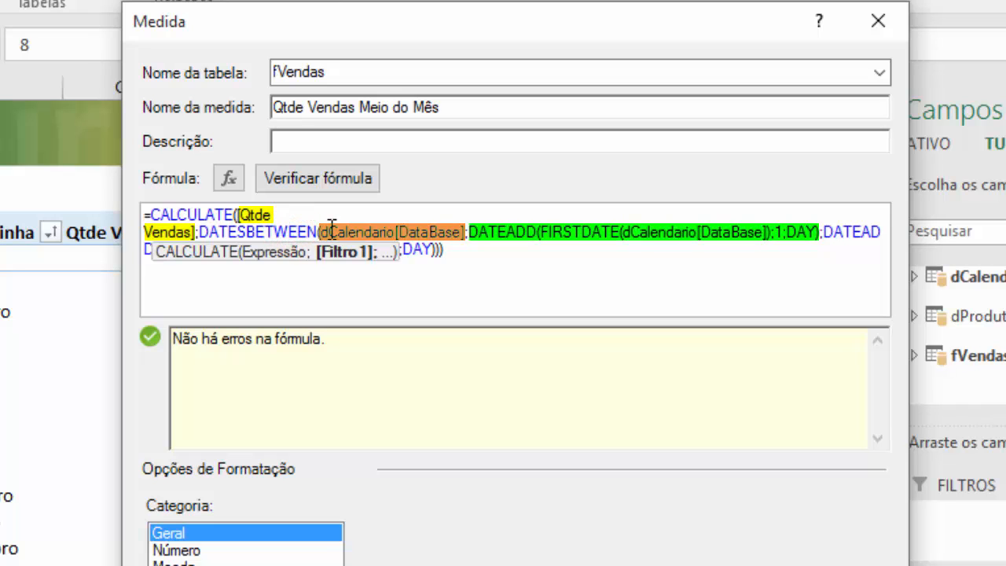
pyautogui.click(374, 231)
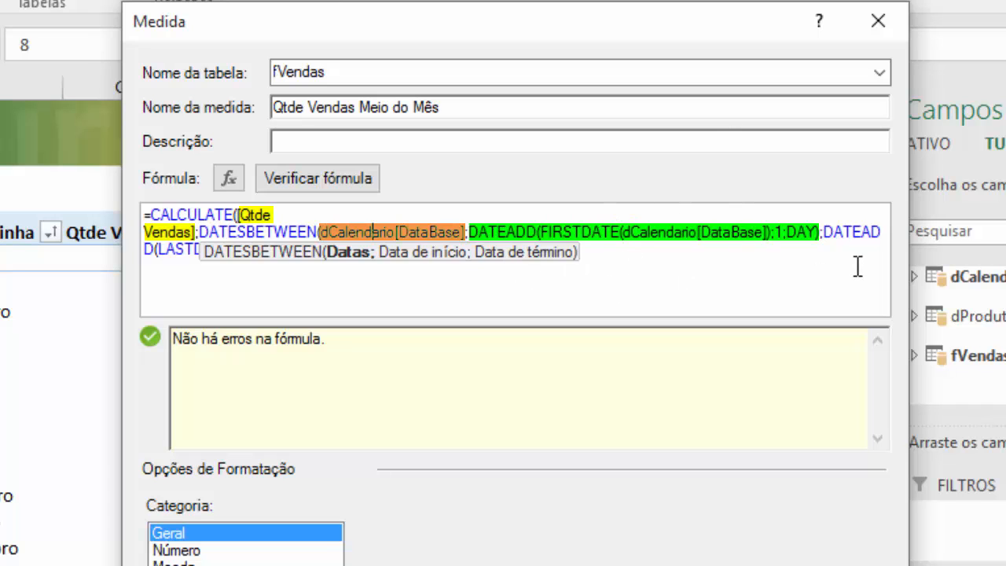
pyautogui.click(199, 288)
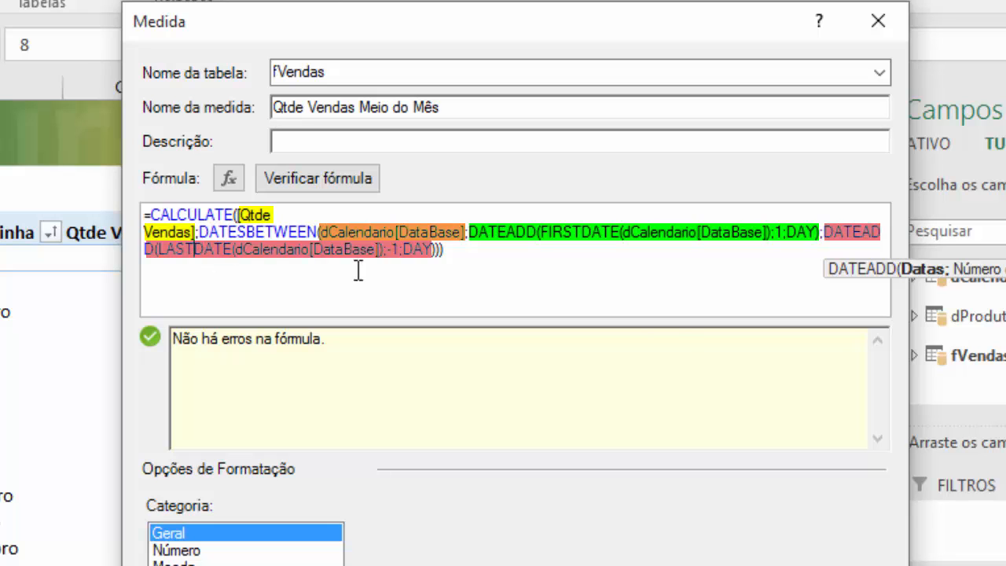
pyautogui.click(512, 266)
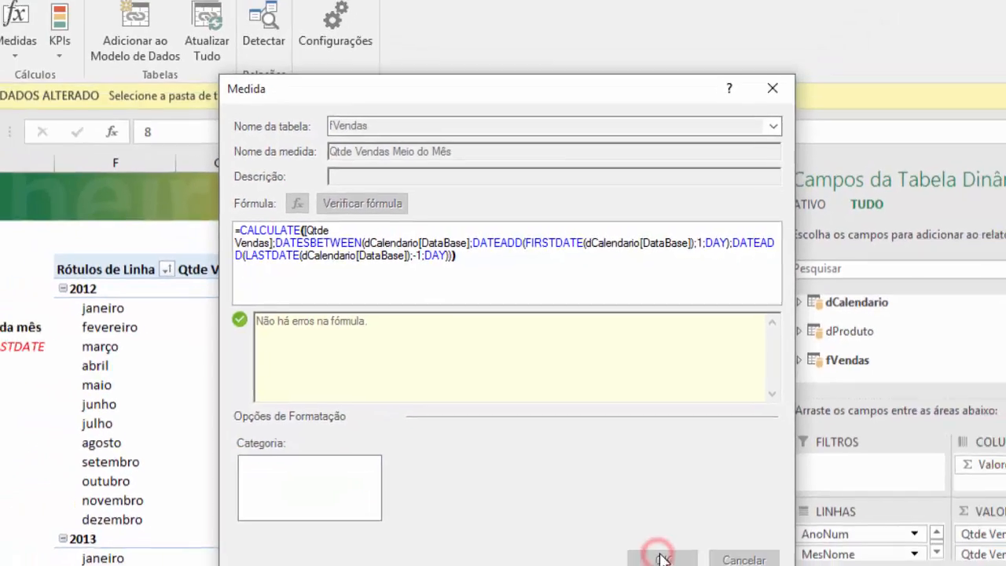
pyautogui.click(652, 552)
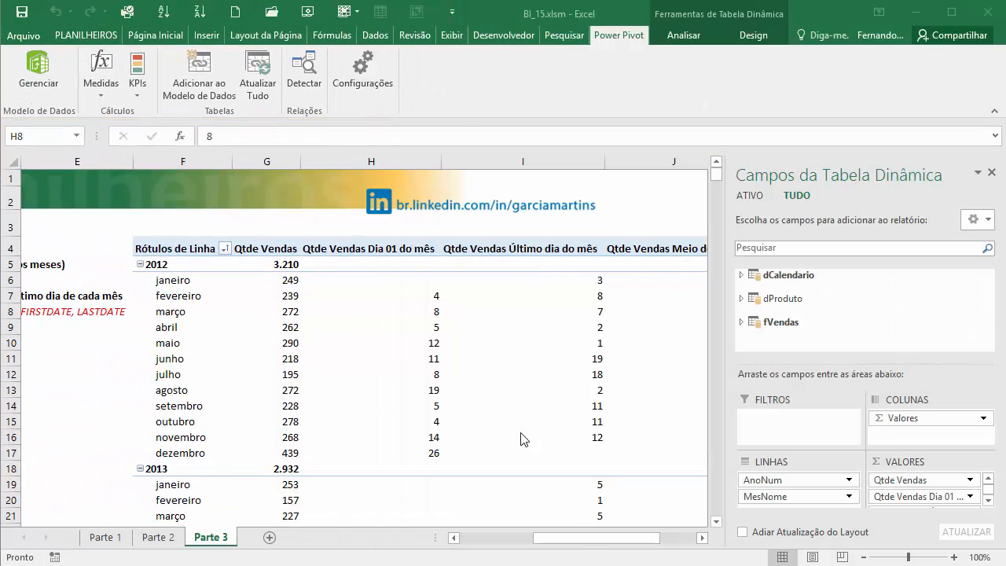
# - Compare the sum of January 2012's first-day, last-day and mid-month quantities with its Qtde Vendas in the PivotTable
pyautogui.hscroll(2, 524, 439)
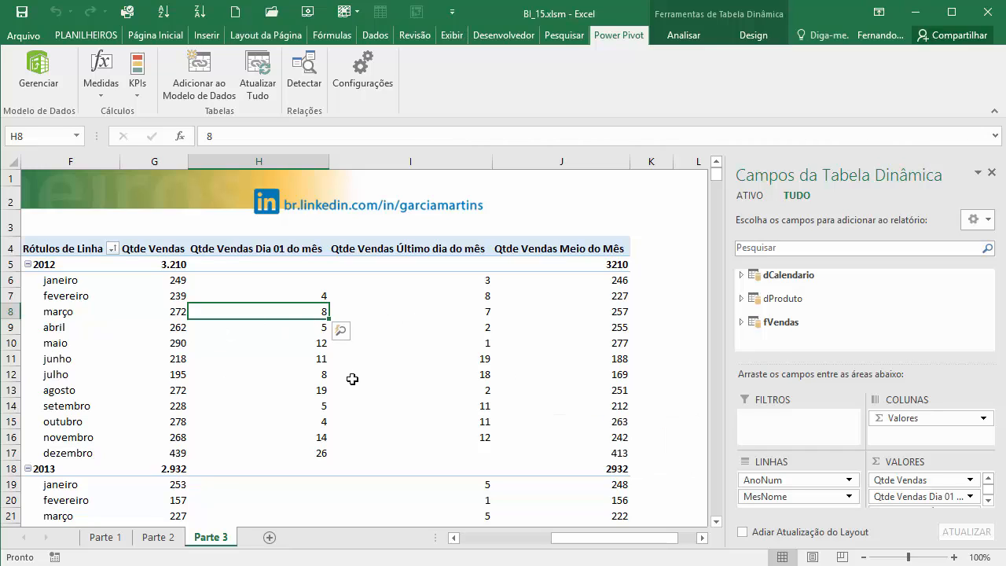
pyautogui.click(275, 281)
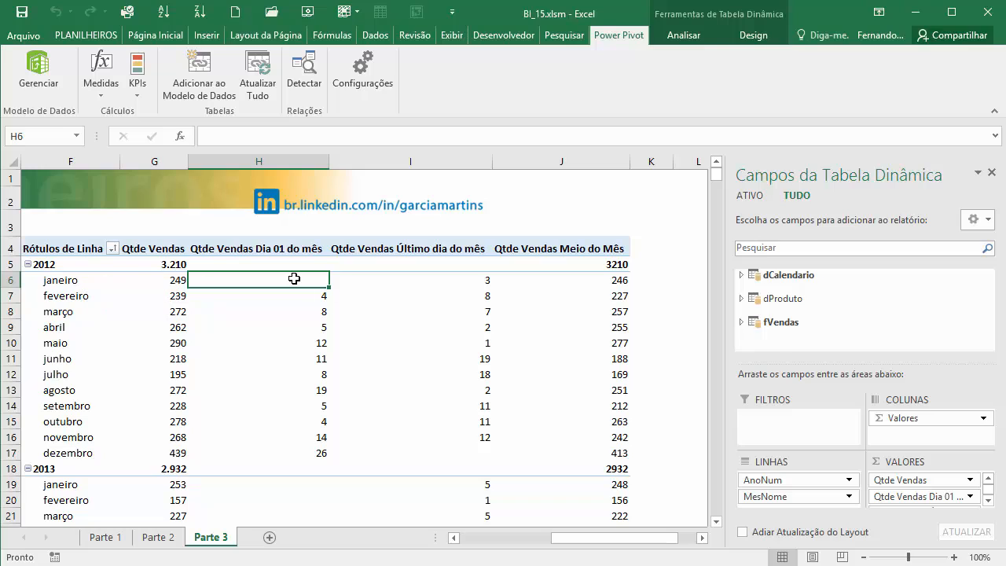
pyautogui.click(463, 283)
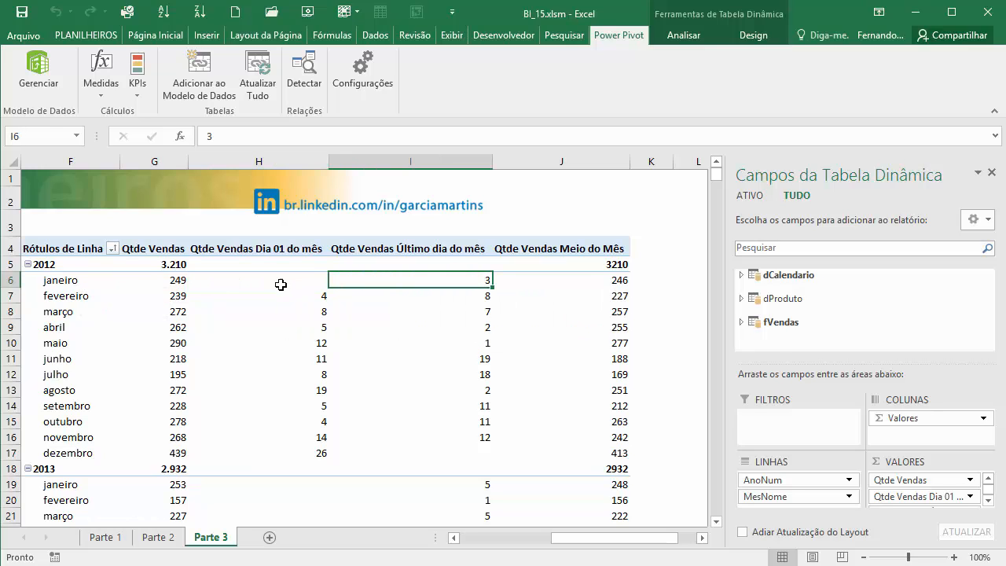
pyautogui.click(272, 280)
pyautogui.click(408, 276)
pyautogui.click(610, 280)
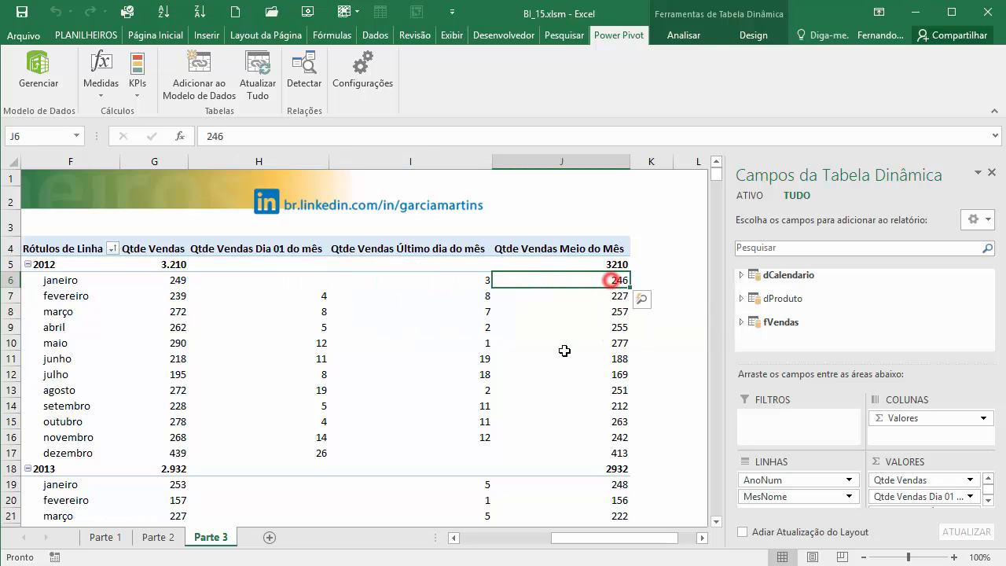
pyautogui.moveTo(614, 280); pyautogui.dragTo(261, 280)
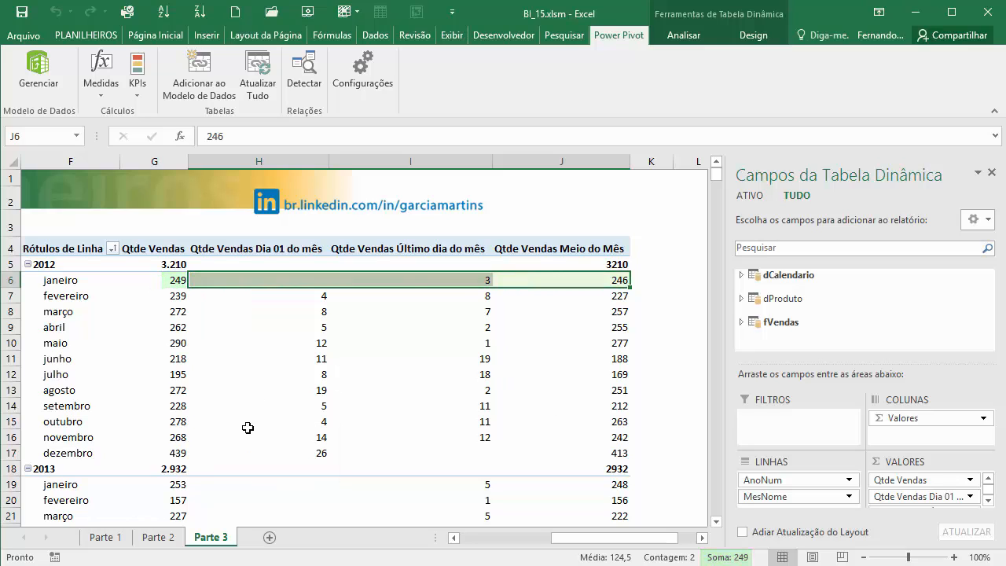
# - Compare the sum of November 2012's first-day, last-day and mid-month quantities with that month's Qtde Vendas
pyautogui.click(185, 437)
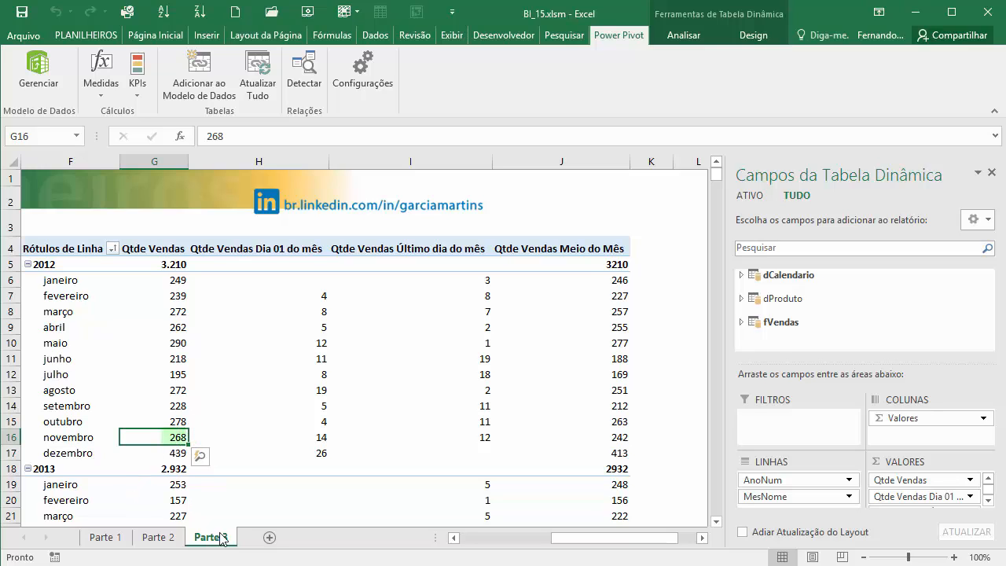
pyautogui.click(315, 440)
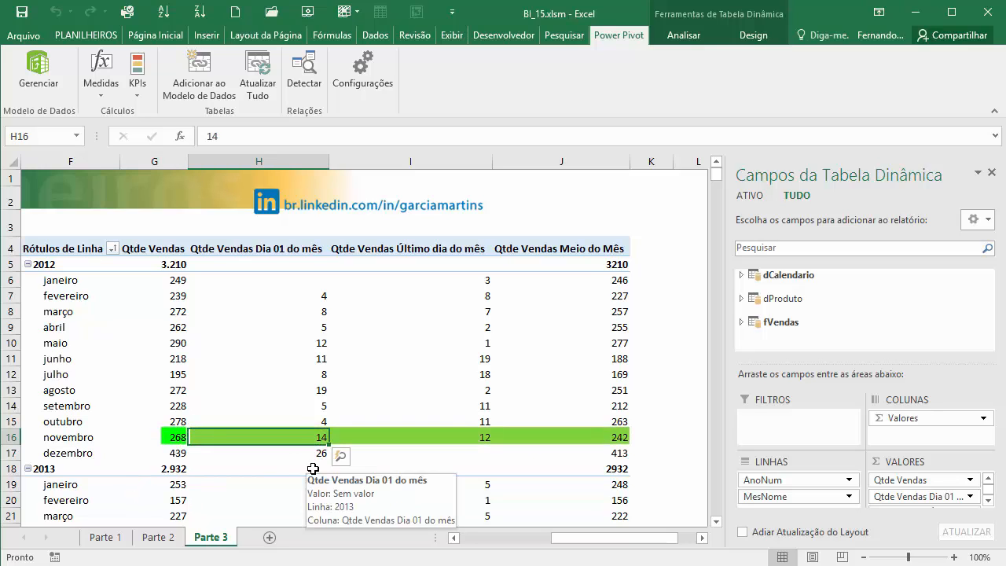
pyautogui.click(473, 438)
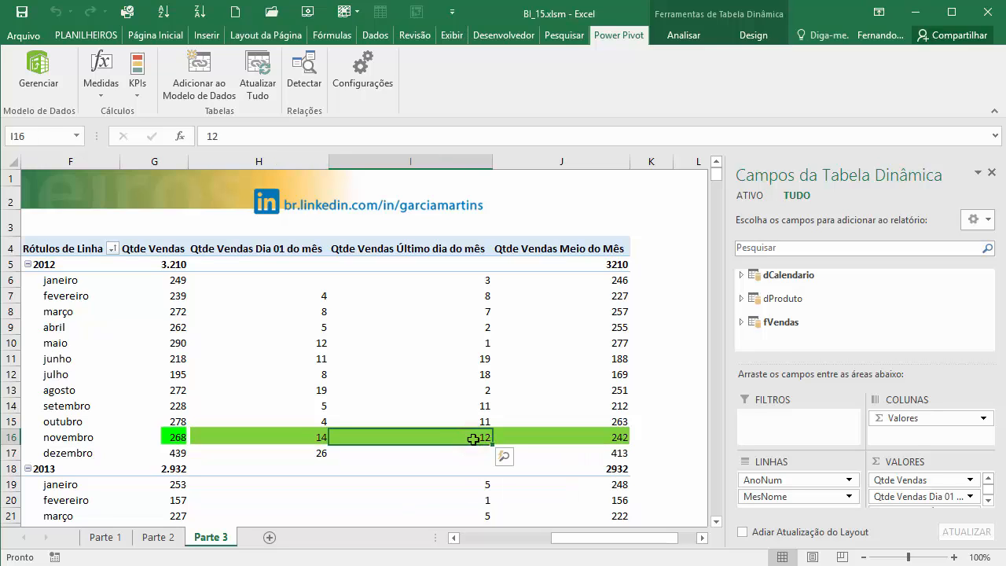
pyautogui.click(621, 437)
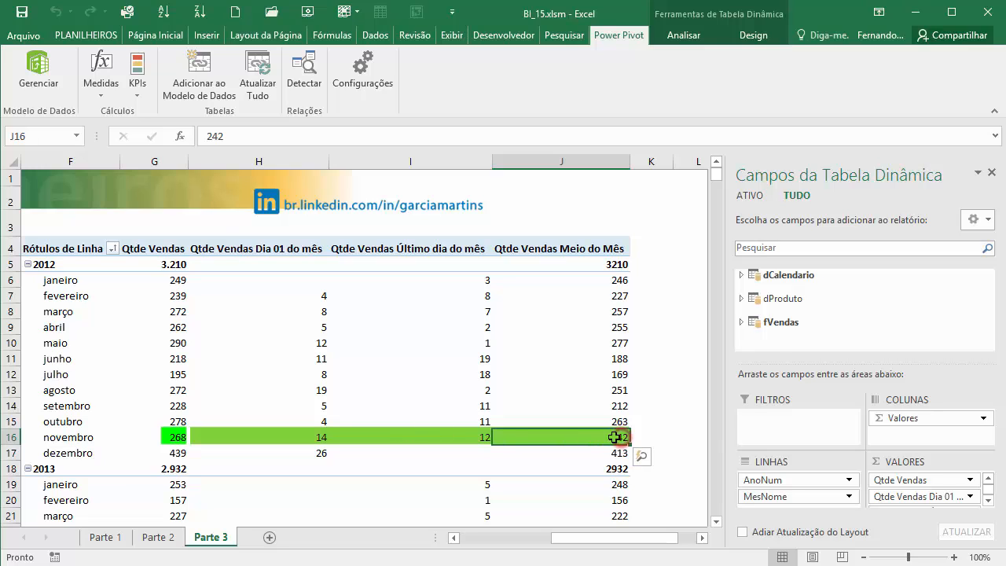
pyautogui.moveTo(625, 438); pyautogui.dragTo(236, 437)
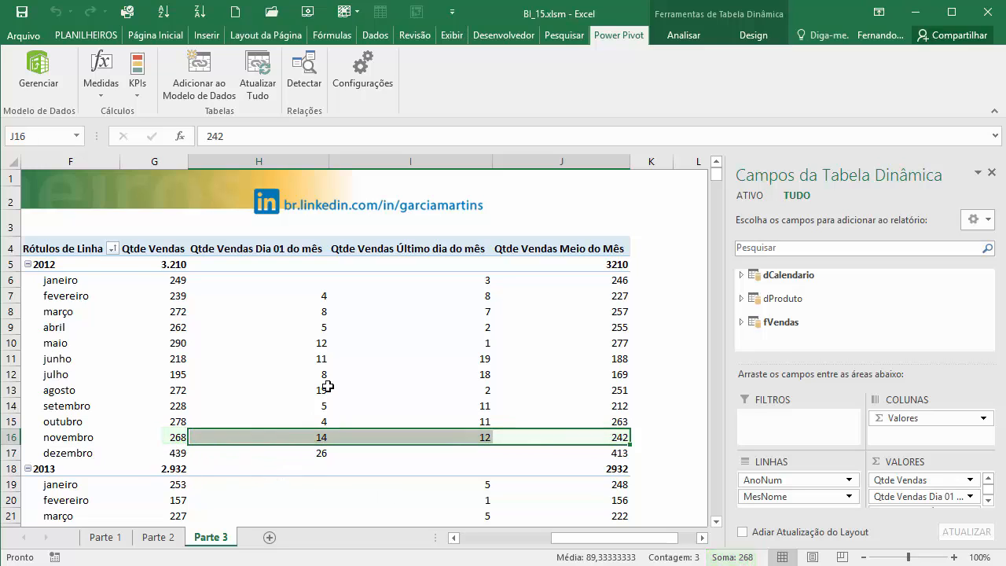
pyautogui.click(336, 343)
pyautogui.click(366, 327)
# - Open the Power Pivot data model, examine the measures in the fVendas calculation area and return to the Excel worksheet
pyautogui.click(38, 72)
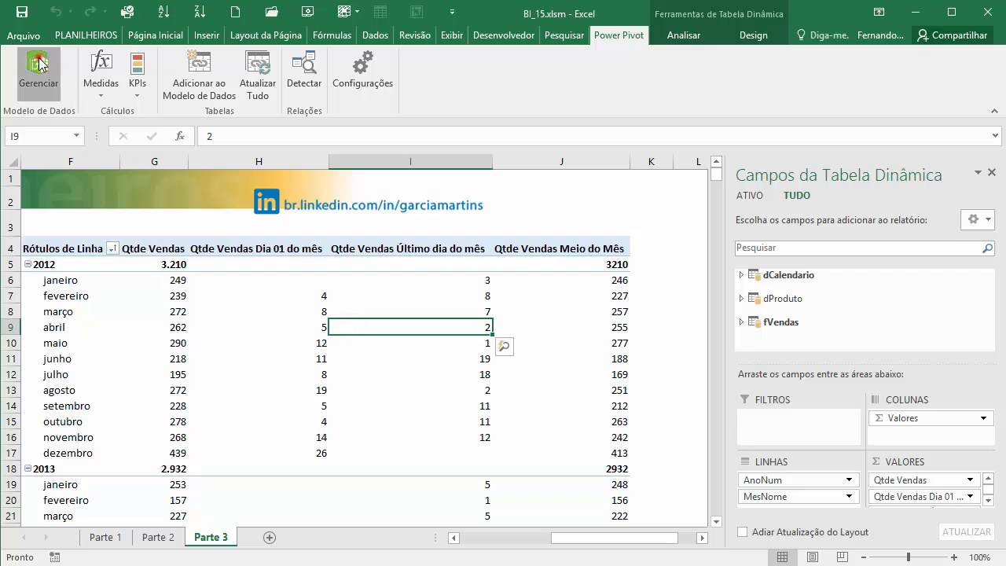
pyautogui.moveTo(646, 511); pyautogui.dragTo(420, 506)
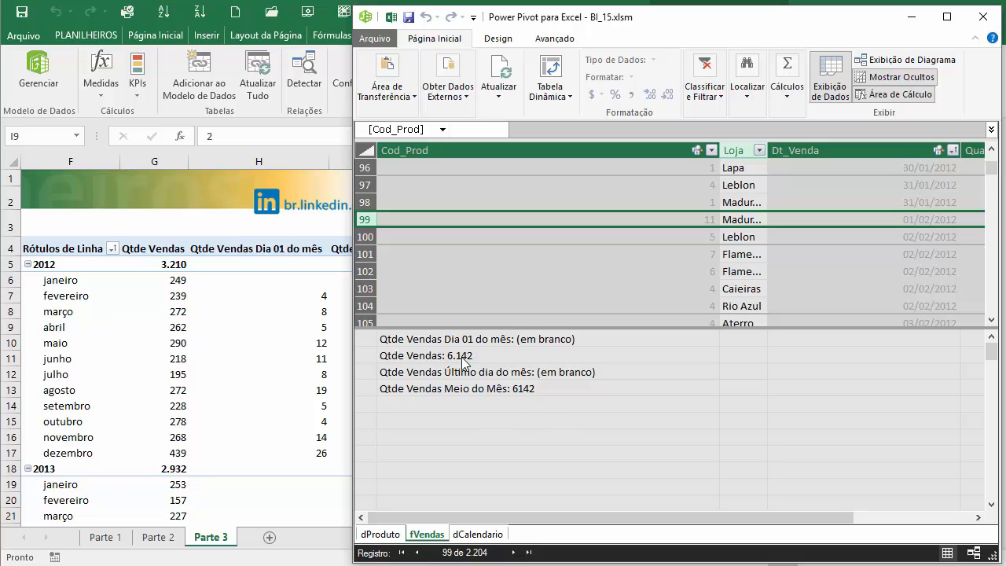
pyautogui.click(274, 364)
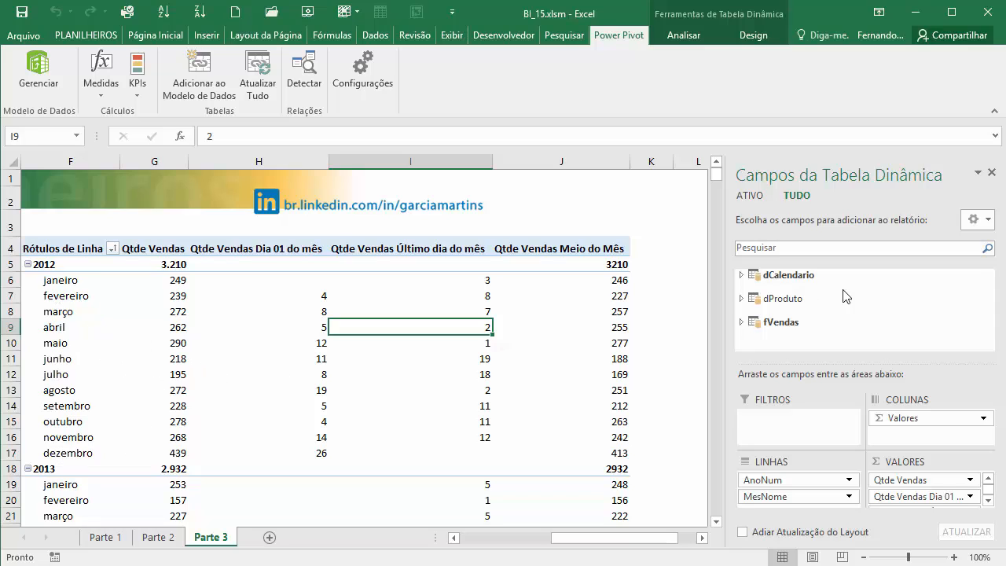
# - Add the Departamento field from dProduto to the PivotTable columns, above Valores
pyautogui.click(741, 298)
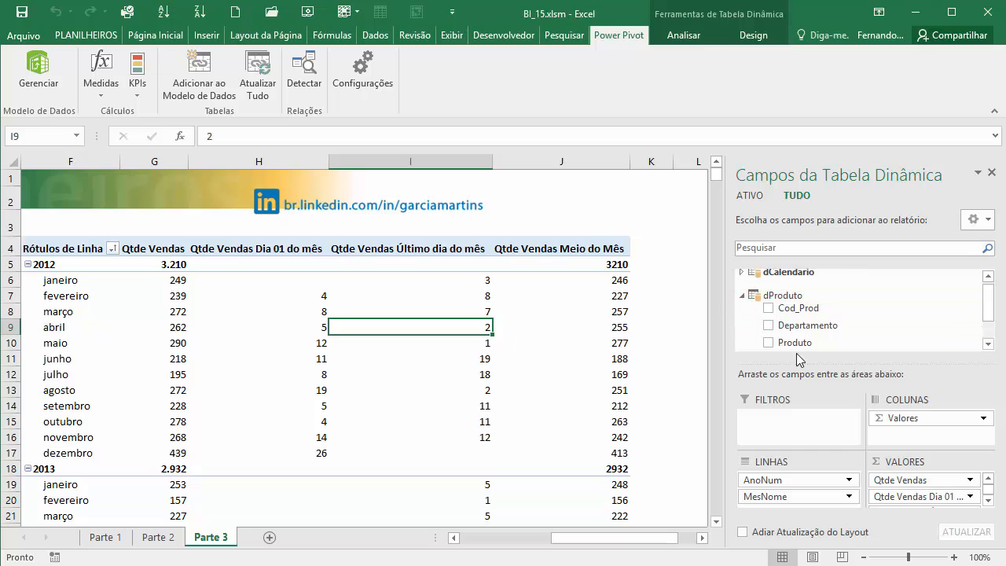
pyautogui.moveTo(811, 333); pyautogui.dragTo(920, 417)
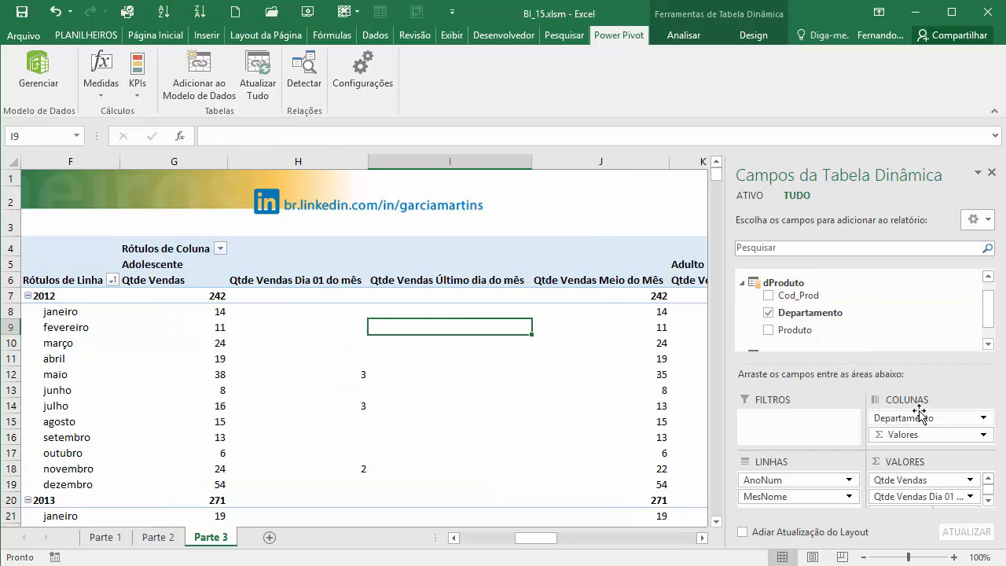
# - Examine the 2012 monthly values of all four measures for the Adolescente, Adulto and Infantil departments
pyautogui.moveTo(540, 539); pyautogui.dragTo(543, 541)
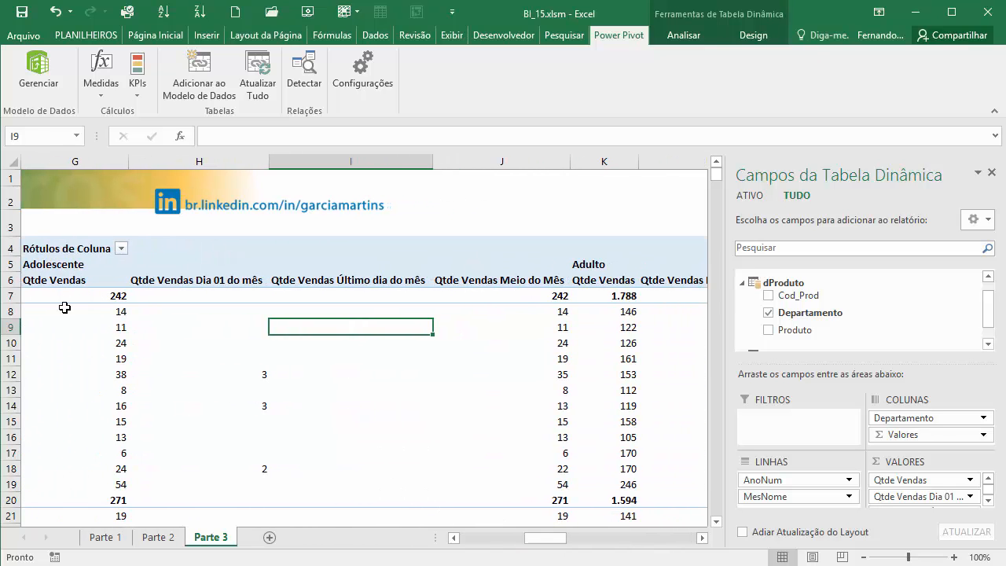
pyautogui.click(54, 262)
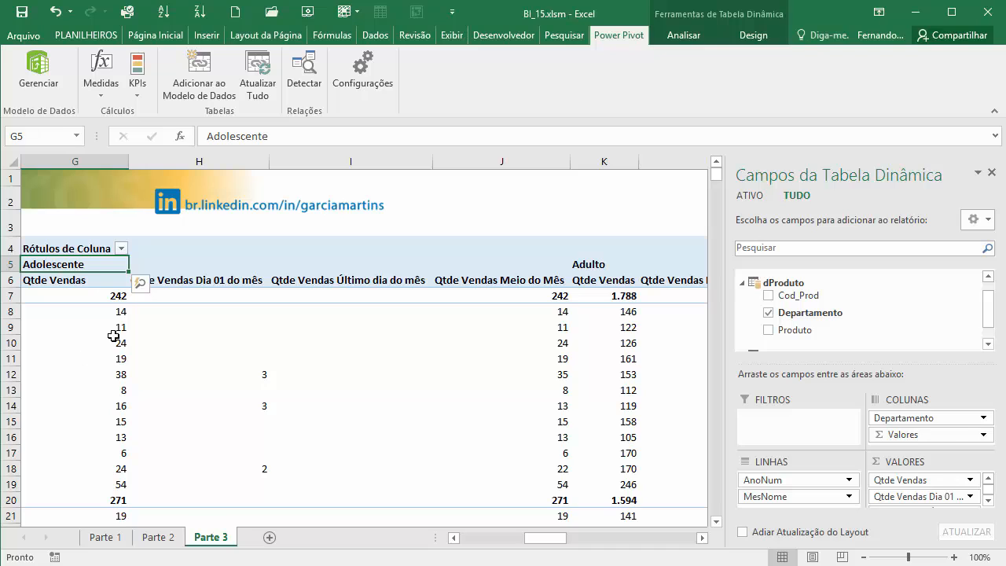
pyautogui.moveTo(101, 315); pyautogui.dragTo(480, 489)
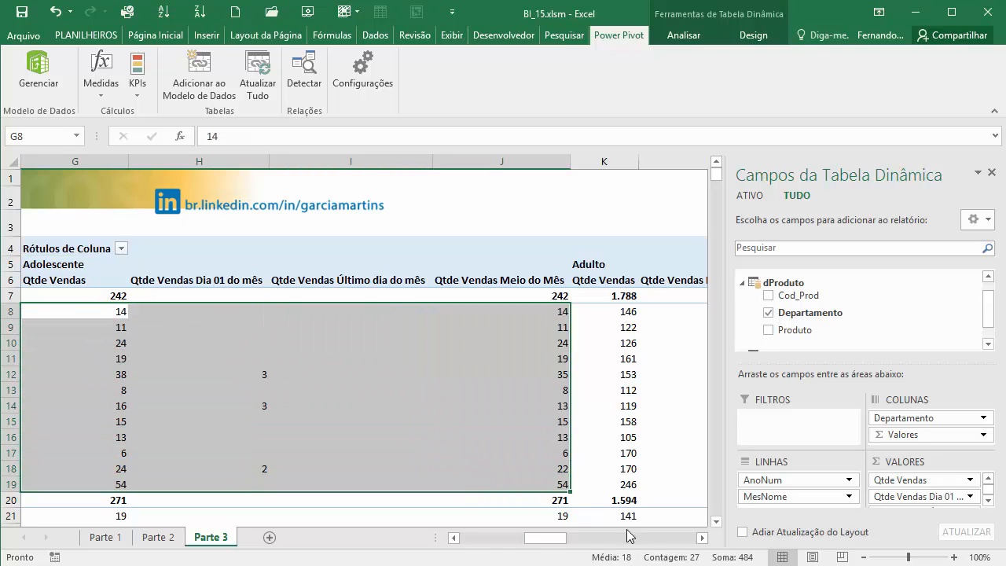
pyautogui.moveTo(548, 539); pyautogui.dragTo(589, 540)
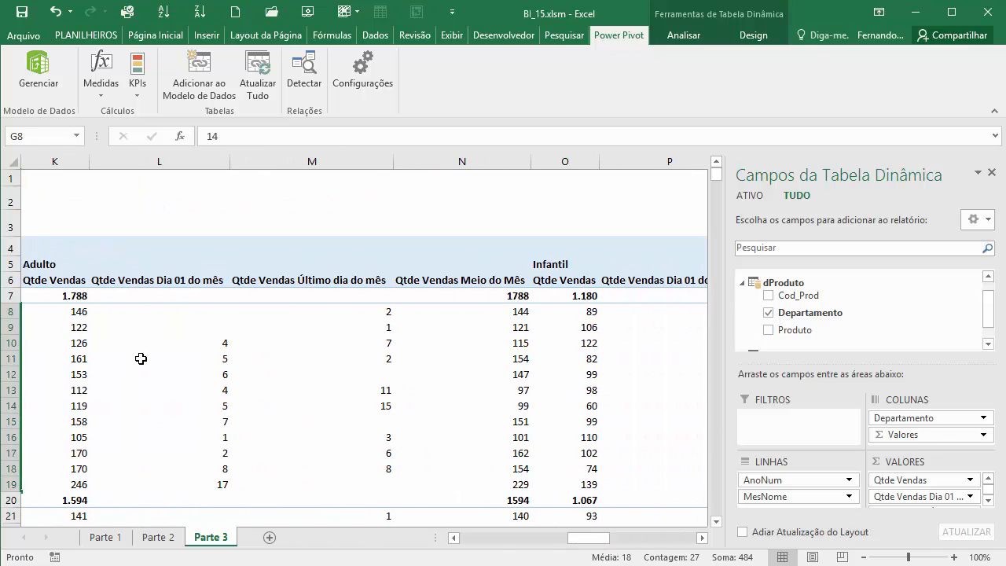
pyautogui.moveTo(73, 311); pyautogui.dragTo(444, 474)
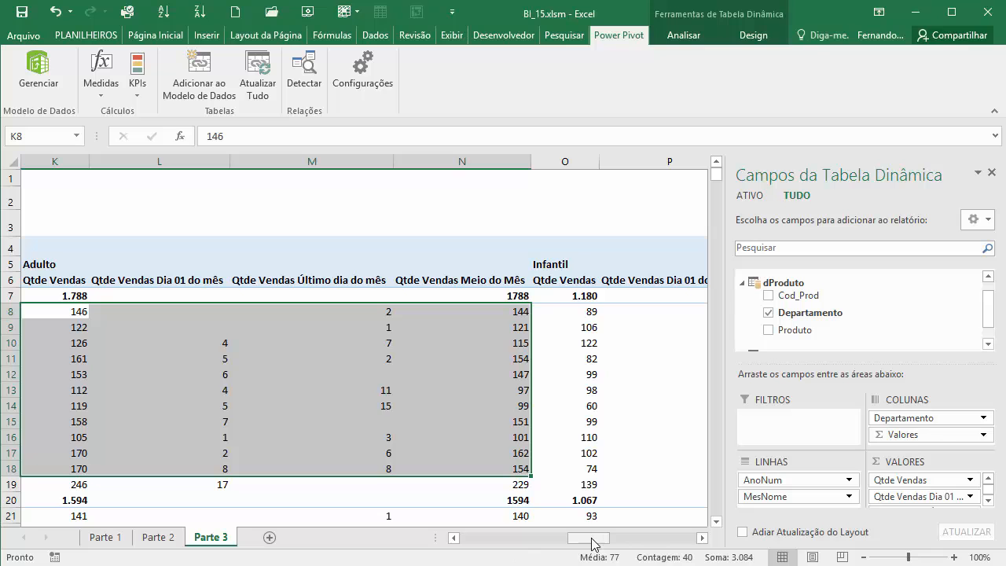
pyautogui.moveTo(592, 540); pyautogui.dragTo(634, 548)
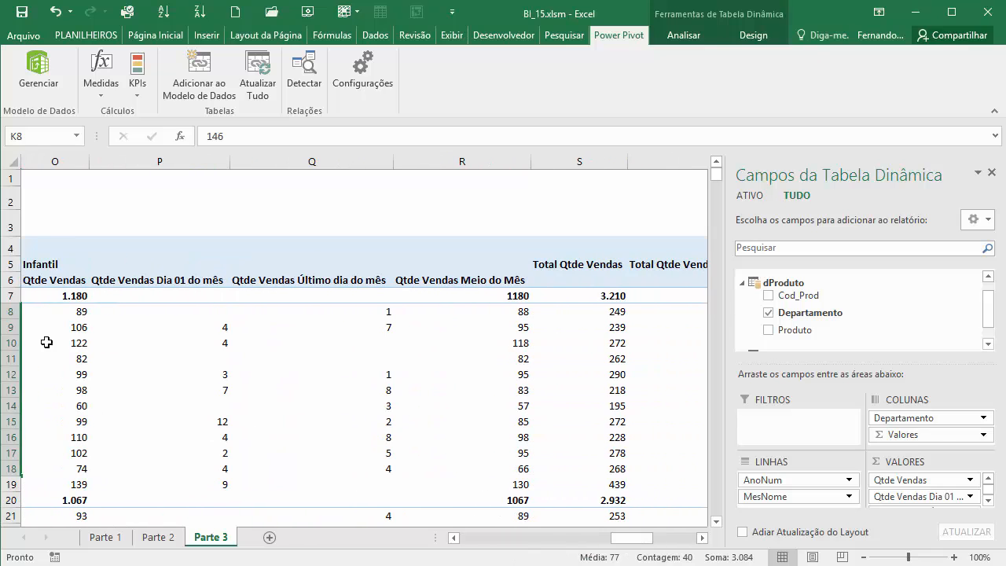
pyautogui.moveTo(70, 312); pyautogui.dragTo(474, 474)
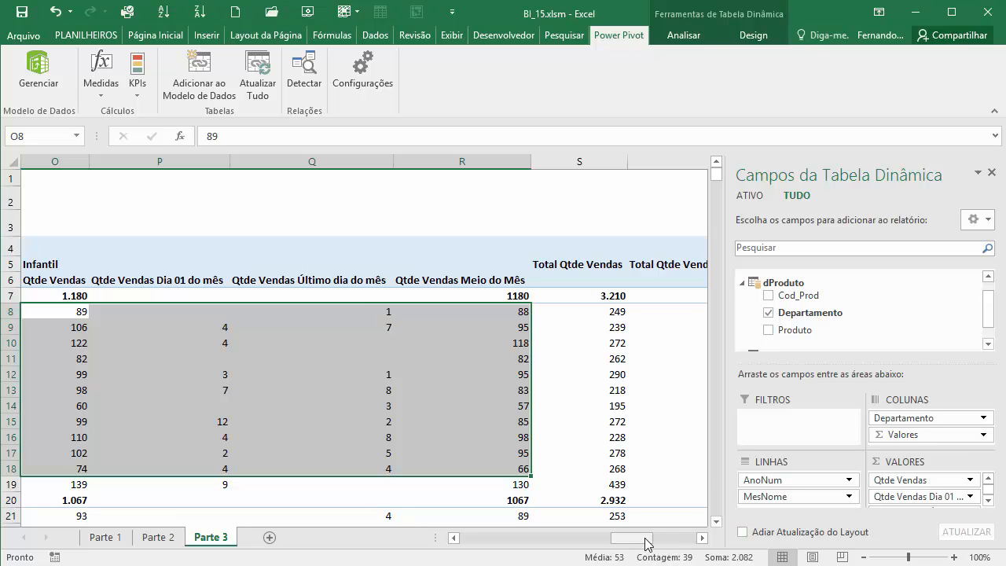
# - Add the Produto field from dProduto to the PivotTable rows, below MesNome
pyautogui.moveTo(652, 541); pyautogui.dragTo(536, 539)
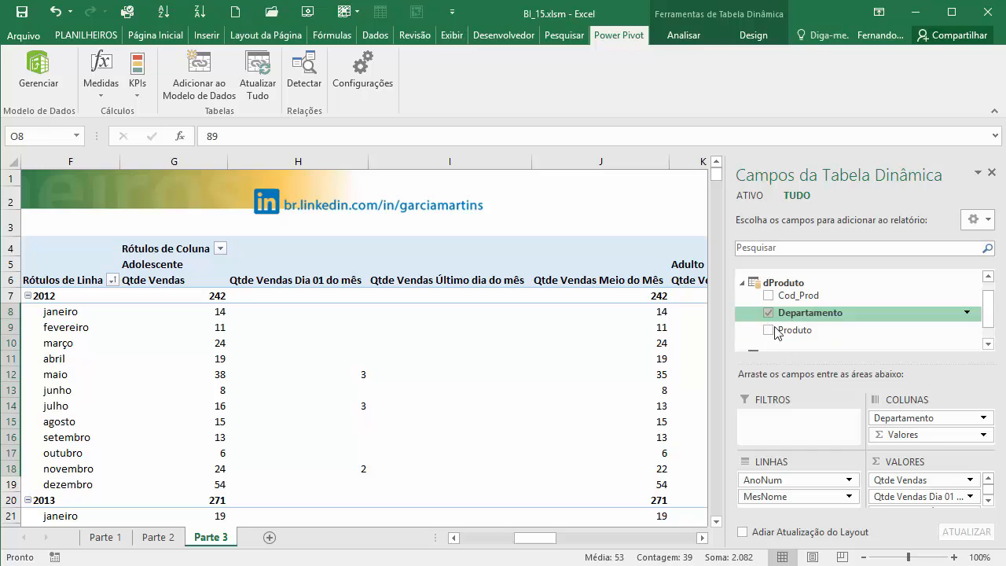
pyautogui.moveTo(788, 331); pyautogui.dragTo(783, 509)
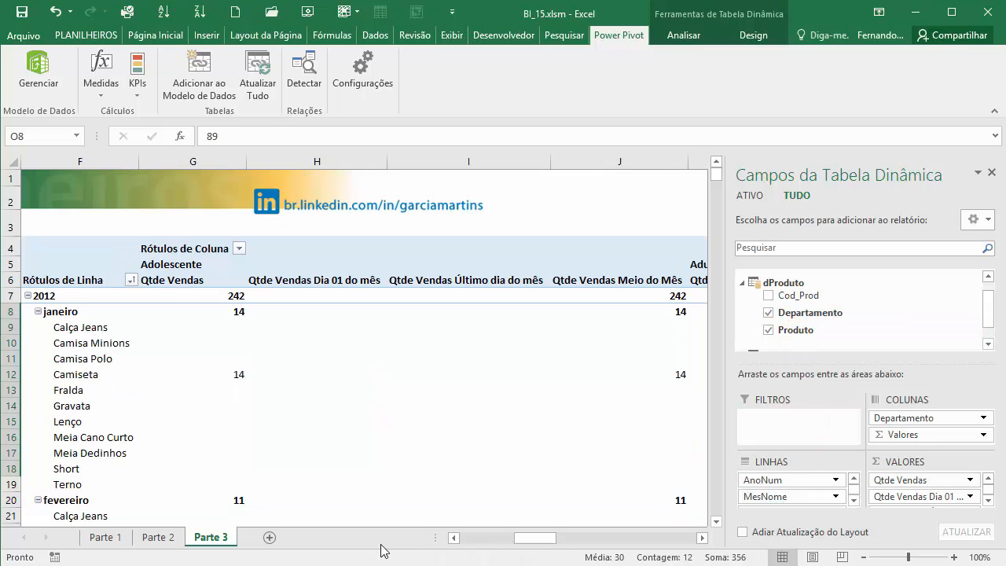
# - Remove the Produto field from the PivotTable rows, keeping only AnoNum and MesNome
pyautogui.moveTo(531, 541); pyautogui.dragTo(494, 545)
pyautogui.scroll(-7, 517, 545)
pyautogui.scroll(-2, 517, 486)
pyautogui.scroll(-1, 802, 495)
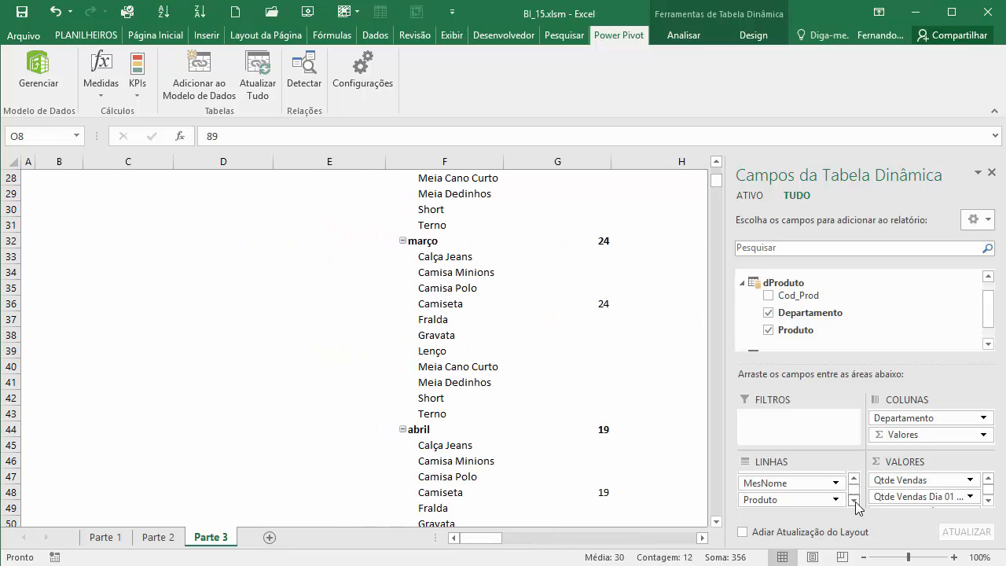
pyautogui.moveTo(825, 500); pyautogui.dragTo(877, 378)
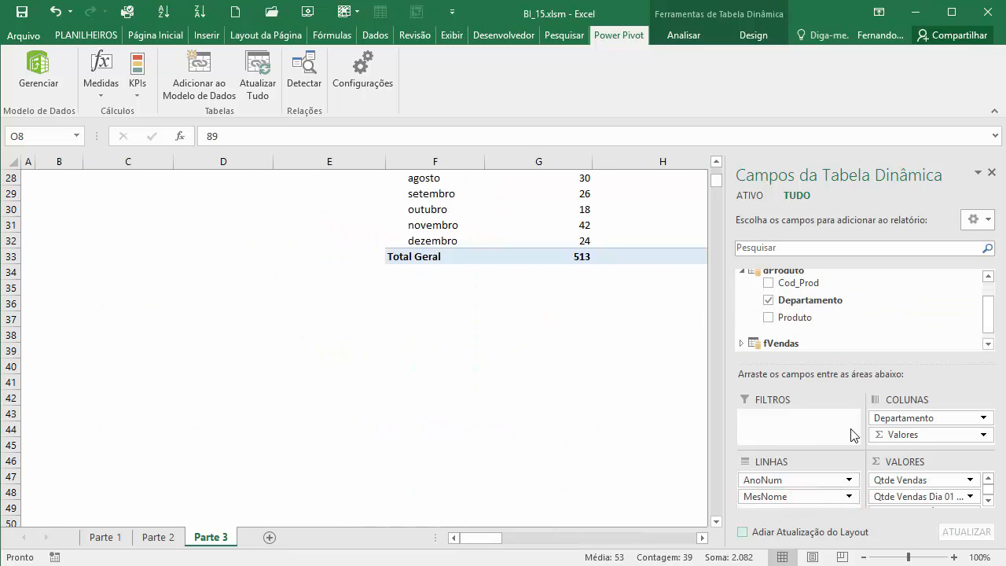
pyautogui.scroll(8, 370, 444)
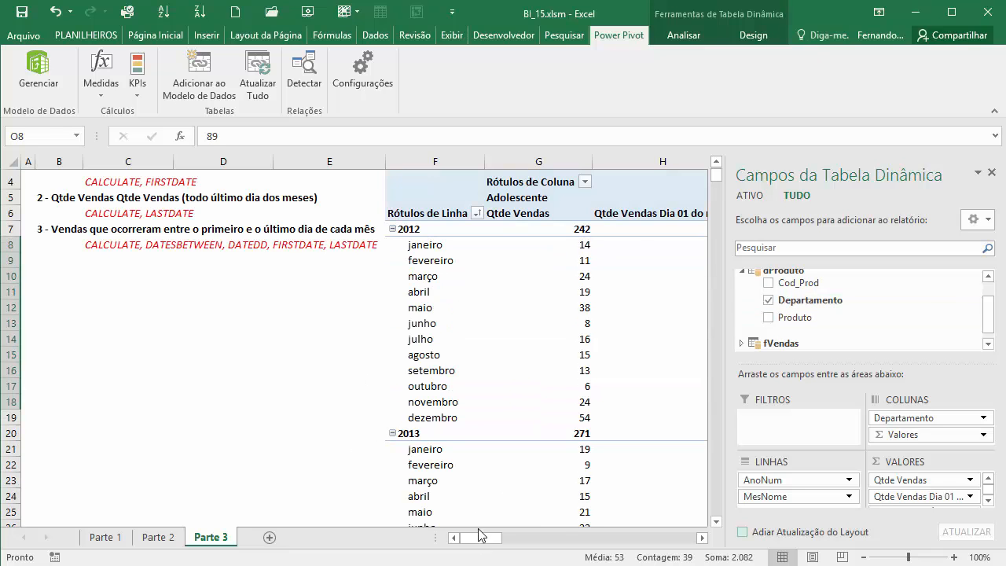
pyautogui.moveTo(494, 537); pyautogui.dragTo(547, 538)
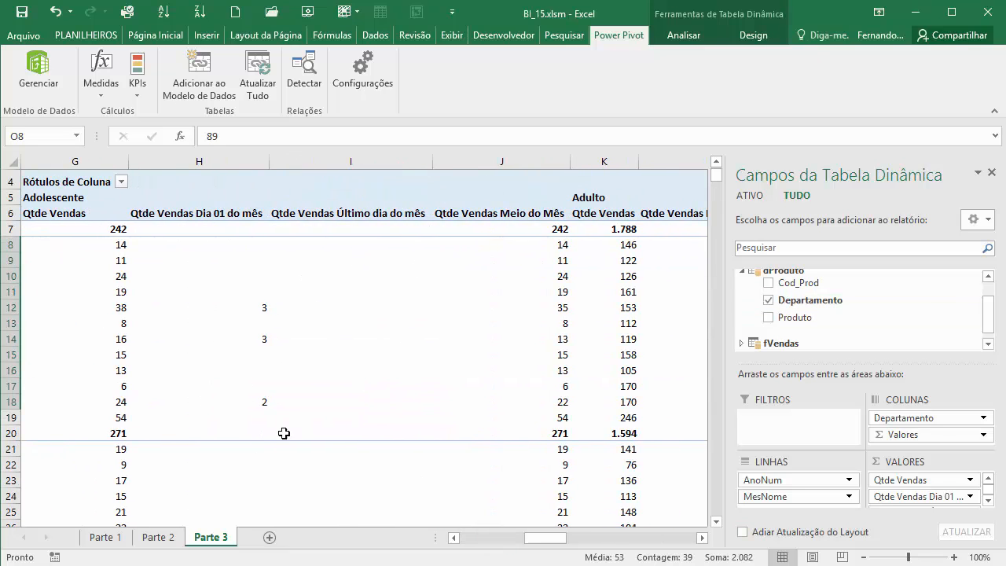
pyautogui.moveTo(480, 361)
# - Review the DAX topic lists on the Parte 1 and Parte 2 sheets, then the measure list beside the Parte 3 PivotTable
pyautogui.click(160, 538)
pyautogui.click(96, 537)
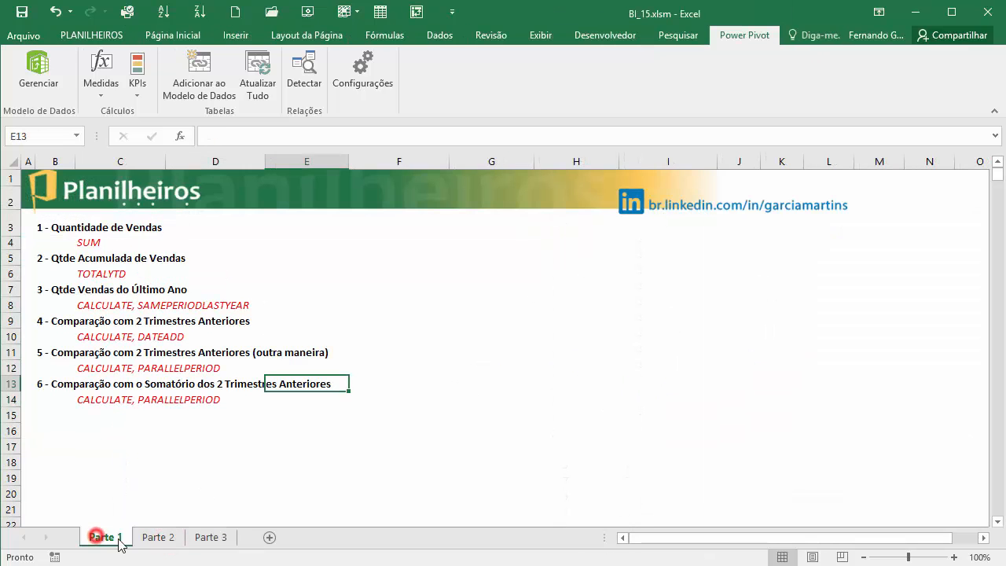
pyautogui.click(166, 538)
pyautogui.click(210, 537)
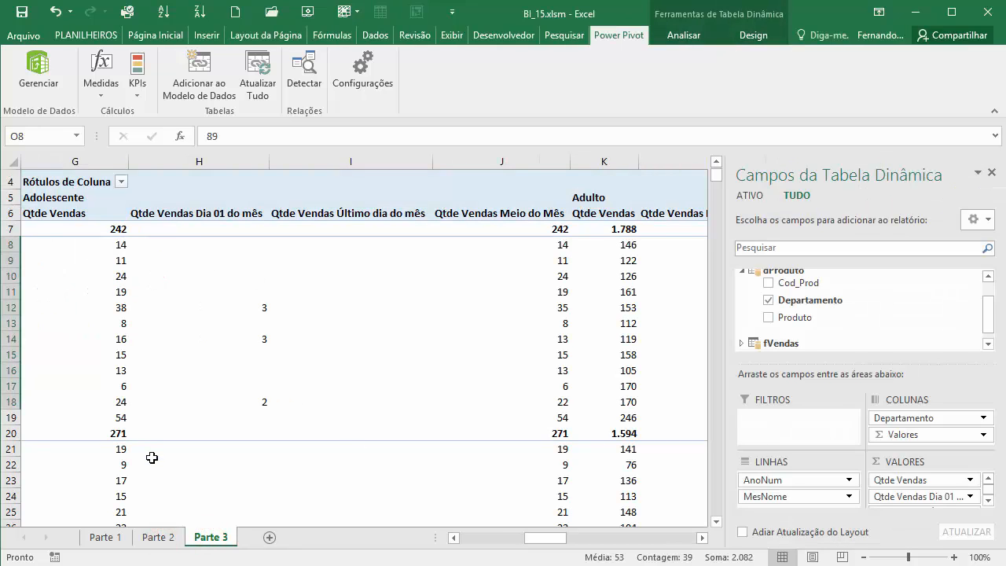
pyautogui.click(156, 538)
pyautogui.click(102, 537)
pyautogui.click(157, 538)
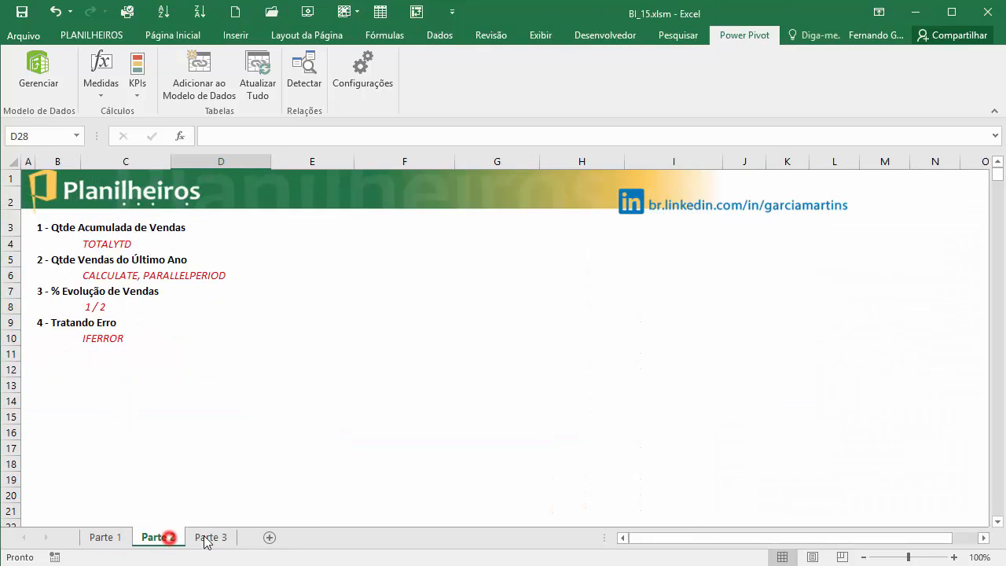
pyautogui.click(211, 536)
pyautogui.click(157, 537)
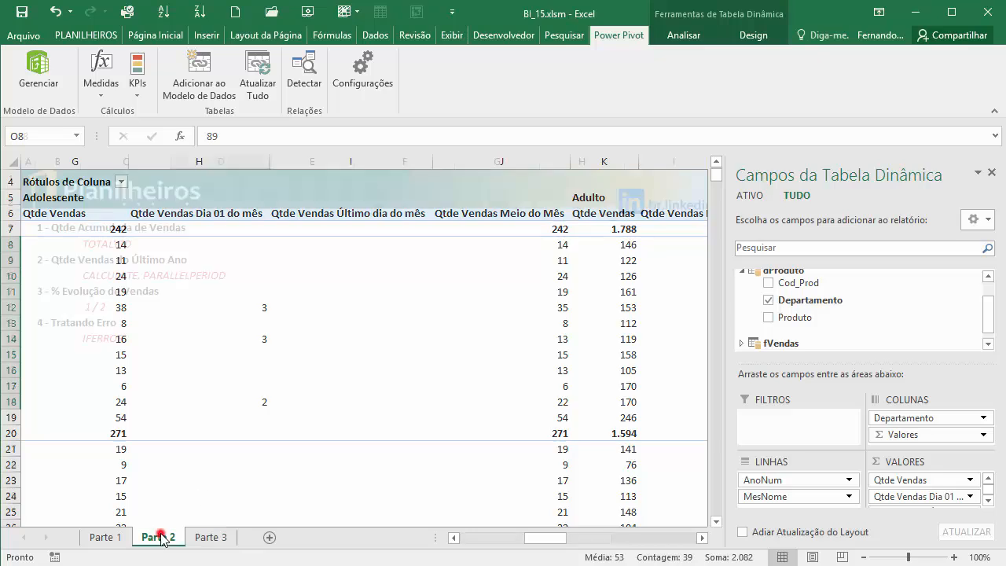
pyautogui.click(96, 537)
pyautogui.click(154, 538)
pyautogui.click(211, 537)
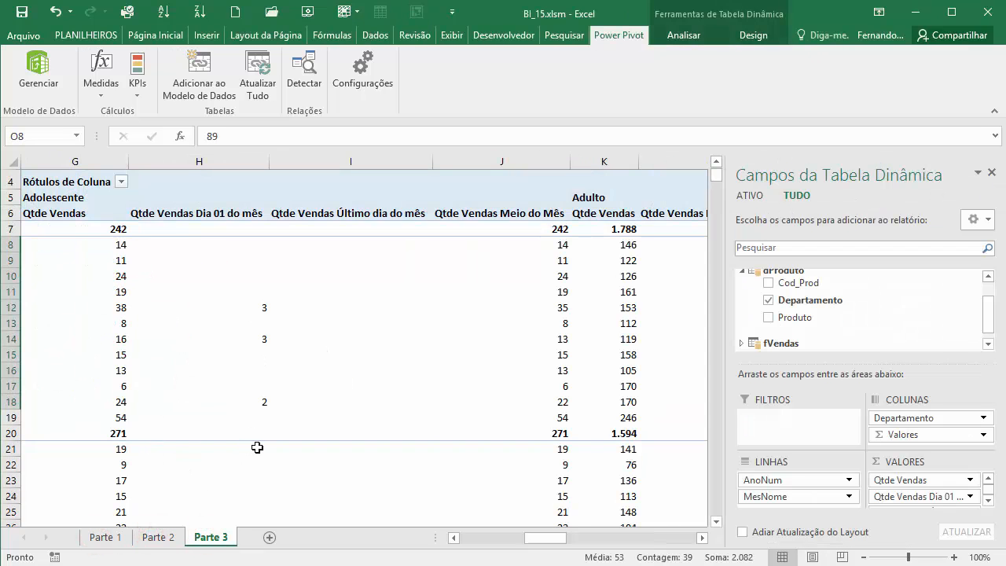
pyautogui.moveTo(258, 447)
pyautogui.moveTo(481, 381)
pyautogui.scroll(1, 411, 350)
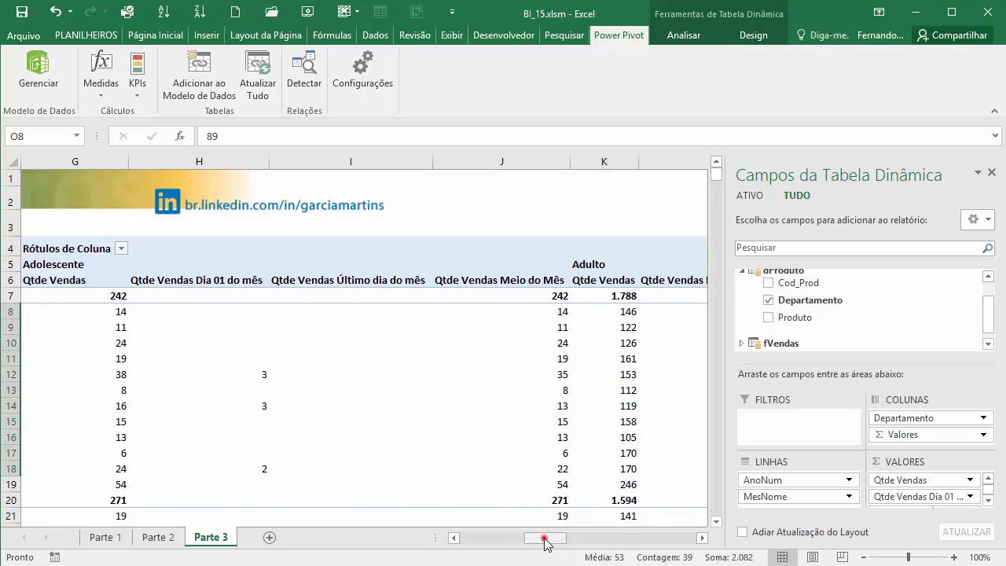
pyautogui.moveTo(542, 538); pyautogui.dragTo(471, 537)
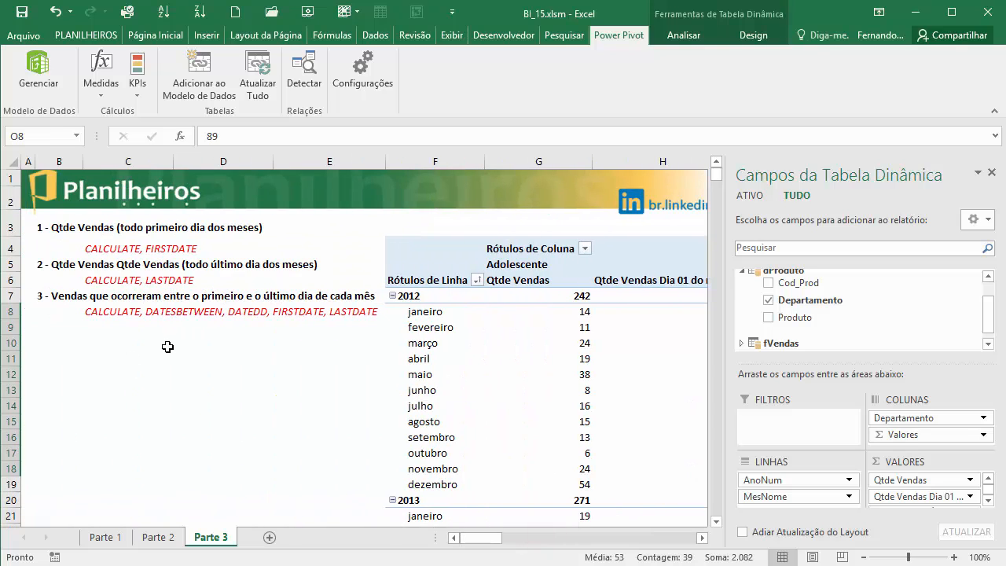